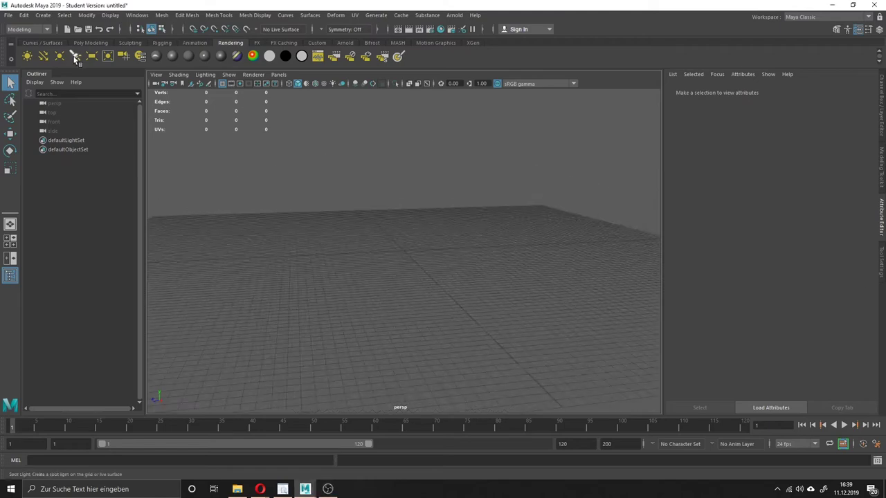
- Create a polygon plane and rotate it to stand upright
click(43, 57)
key(r)
key(w)
key(ctrl+a)
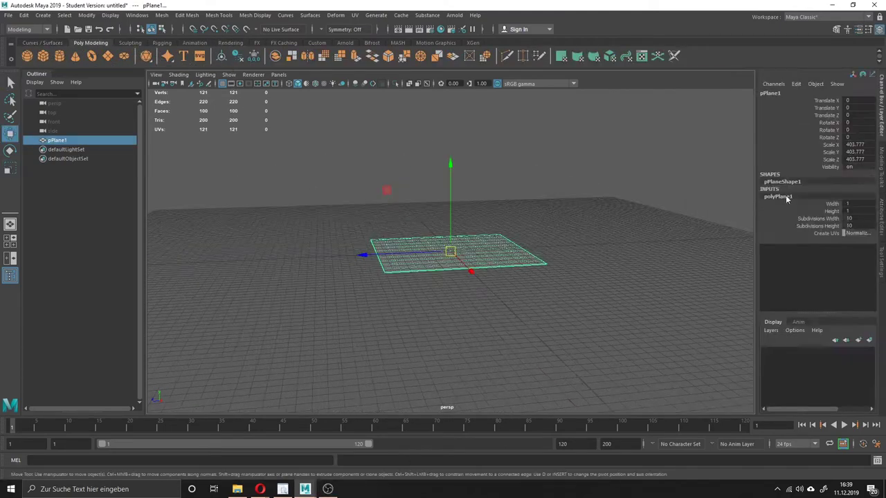
key(e)
drag(449, 223, 469, 237)
key(w)
- Assign the plane a new Lambert material with Lamp.png as its Color texture
mouse_move(477, 174)
right_down()
mouse_move(481, 478)
mouse_move(544, 480)
right_up()
click(856, 195)
click(801, 193)
double_click(456, 48)
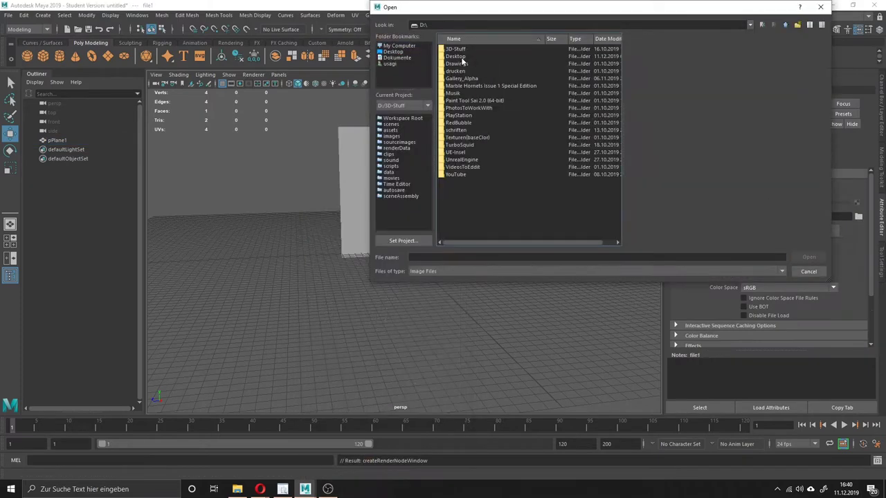
click(454, 57)
click(457, 63)
click(808, 257)
- Show textures in the viewport and size the plane to 780 in the Channel Box
click(411, 194)
key(6)
key(e)
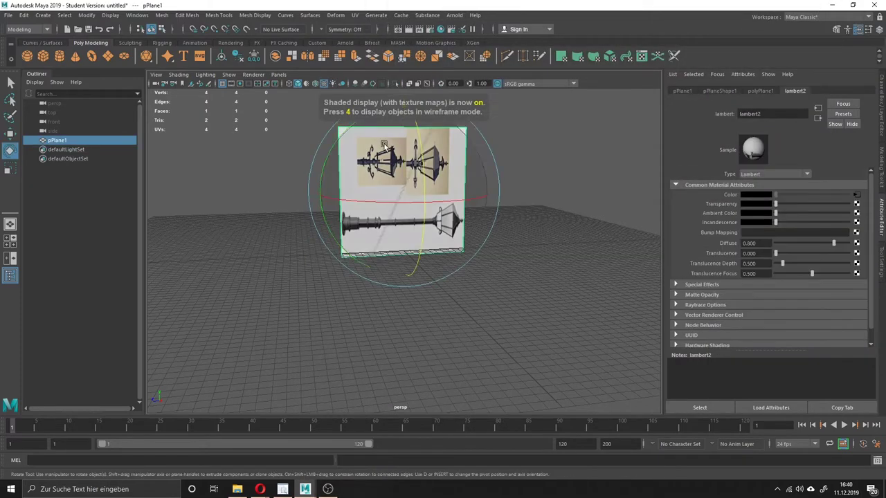
key(ctrl+a)
text(780)
key(Return)
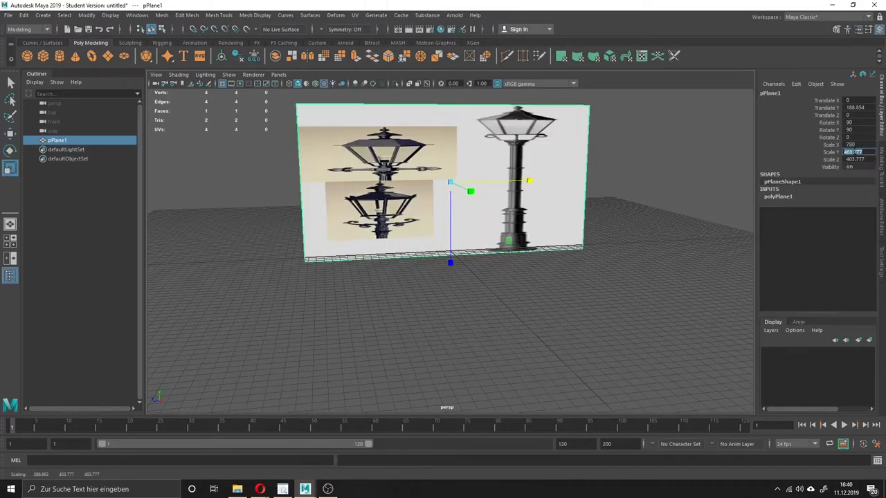
key(Return)
key(r)
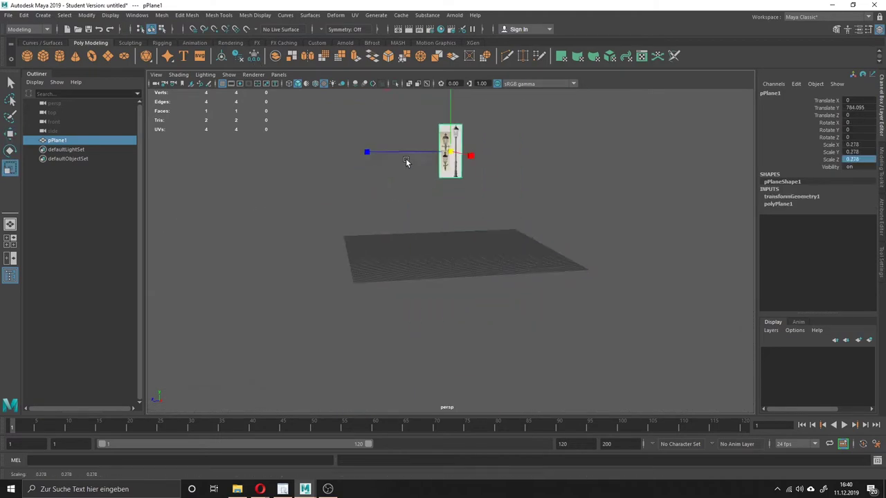
- Deselect the plane and save the scene as Lampe.mb
scroll(574, 226, up, 5)
scroll(573, 227, down, 3)
mouse_move(573, 226)
alt+mouse_down()
mouse_move(389, 333)
mouse_move(432, 284)
alt+mouse_up()
click(389, 333)
key(ctrl+s)
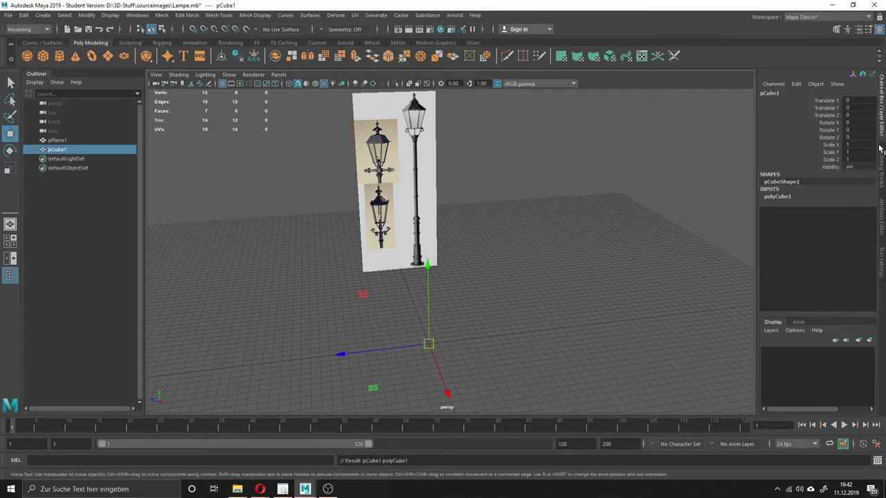
- Import the Dummy figure from the assets folder, delete the extra cube, and show textures
double_click(591, 122)
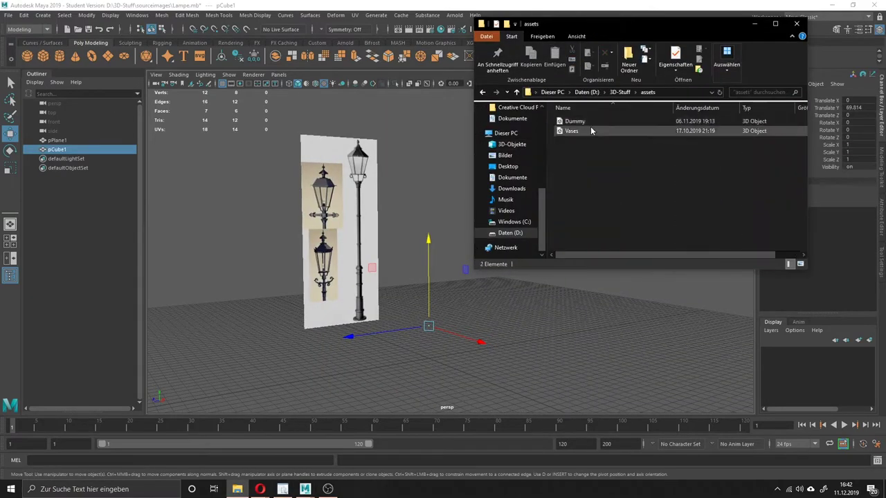
drag(590, 128, 398, 355)
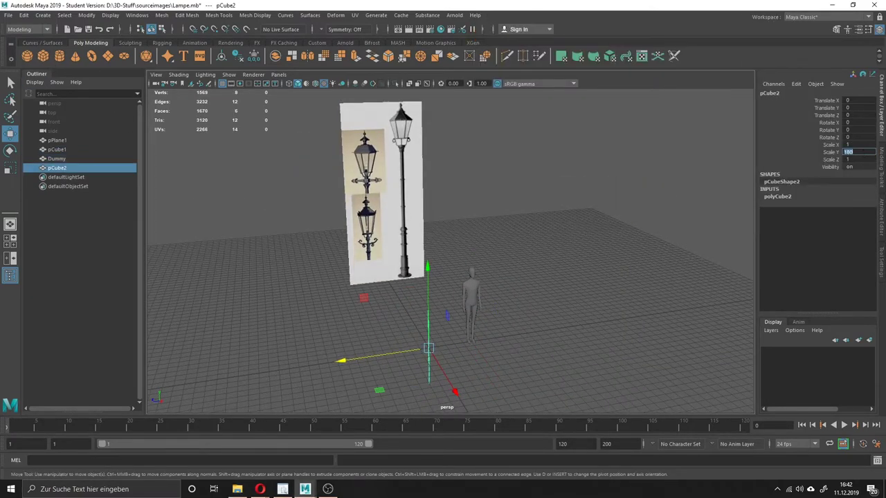
key(Delete)
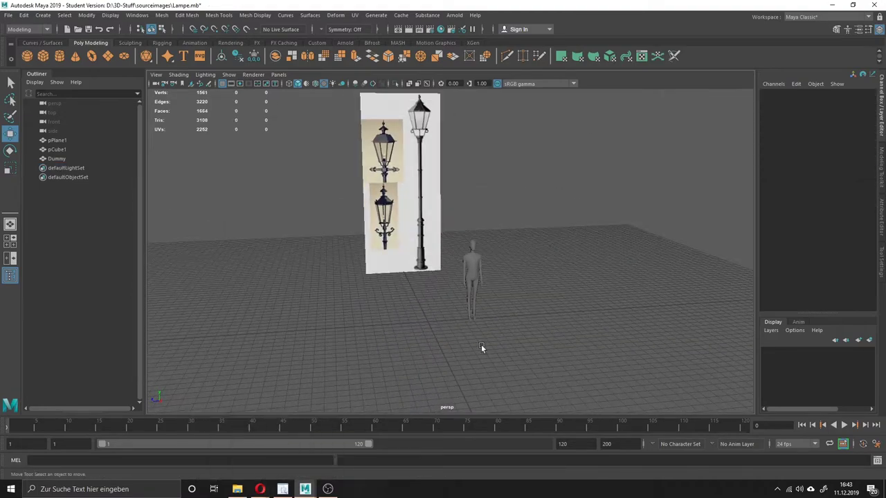
click(481, 344)
key(6)
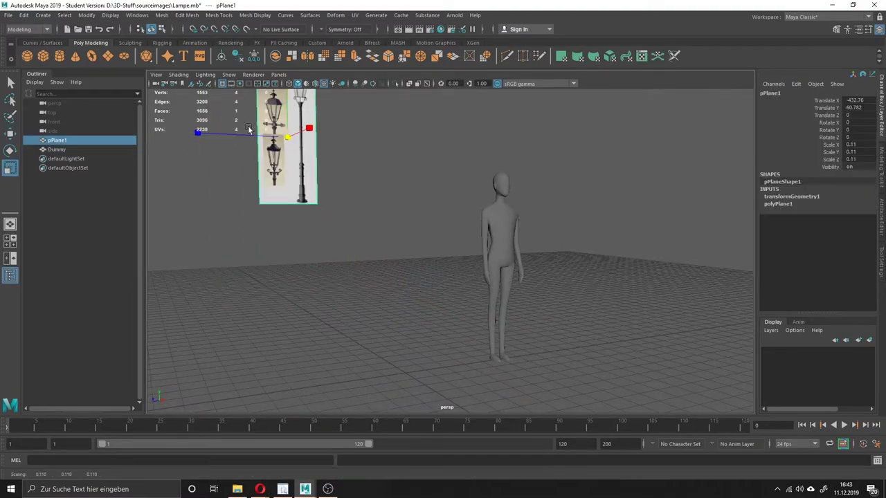
- Move the lamp reference plane onto the ground beside the Dummy figure, scaled to 0.149
mouse_move(415, 332)
alt+mouse_down()
mouse_move(384, 363)
mouse_move(490, 223)
alt+mouse_up()
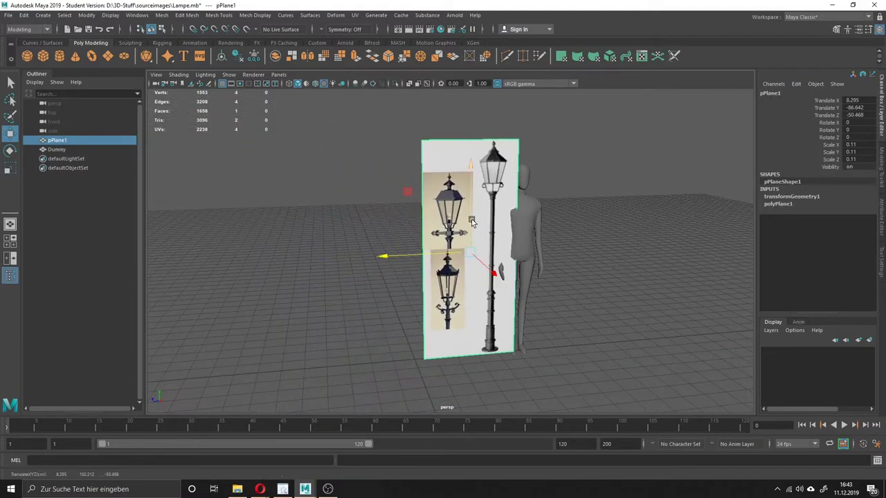
middle_drag(490, 223, 469, 130)
key(d)
drag(425, 328, 411, 368)
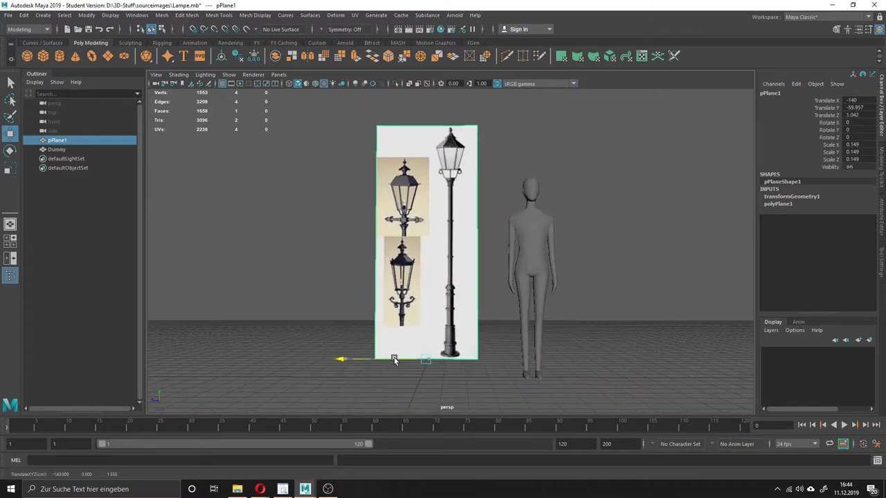
- Set the cylinder's height scale to 125 and raise it to sit on the ground
text(0)
key(Return)
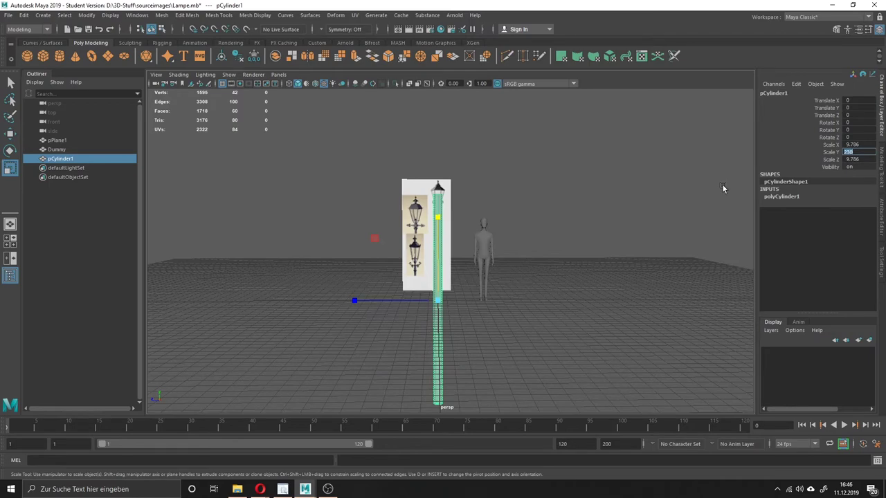
key(Return)
key(w)
drag(438, 230, 443, 172)
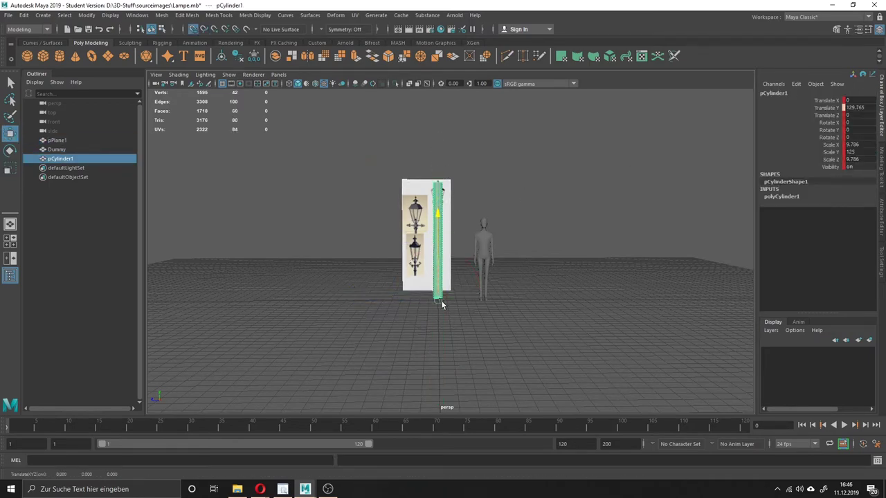
key(f)
key(d)
- Undo the recent pivot and scale changes and switch to the four-view layout
key(ctrl+z)
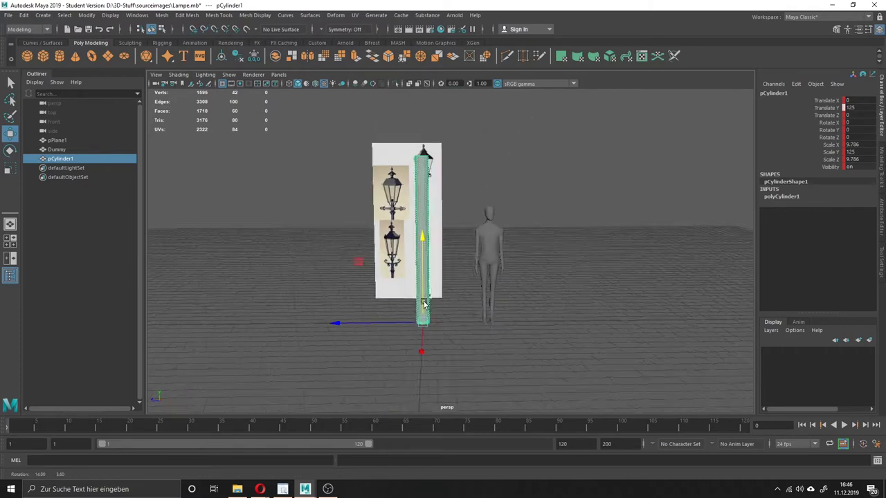
key(ctrl+z)
key(ctrl+z)
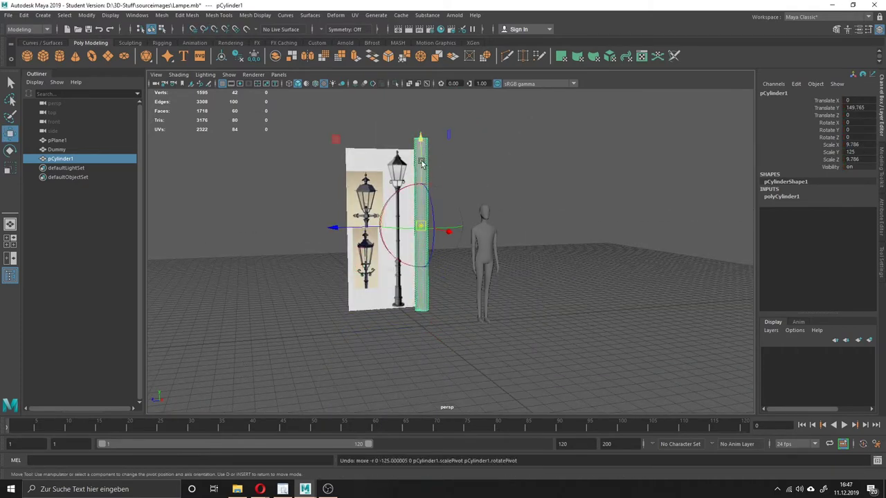
key(ctrl+z)
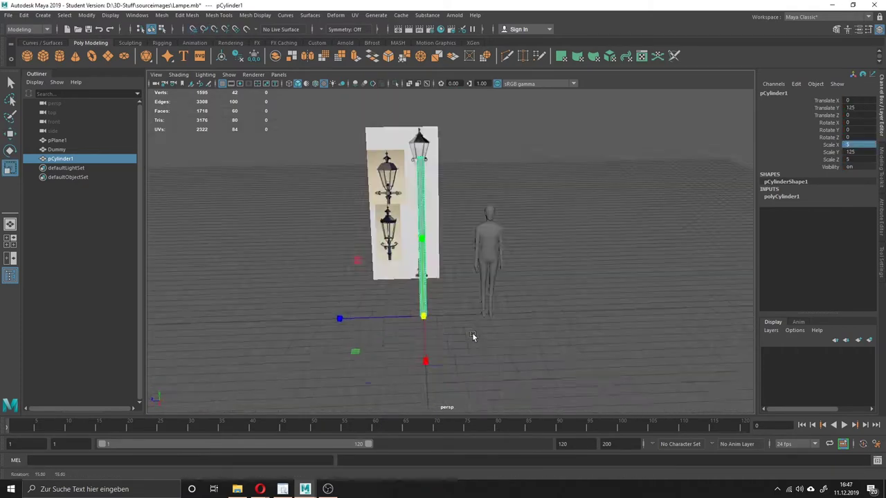
key(ctrl+z)
key(ctrl+z)
key(space)
- Give the pole cylinder a new Lambert material coloured dark blue
key(ctrl+z)
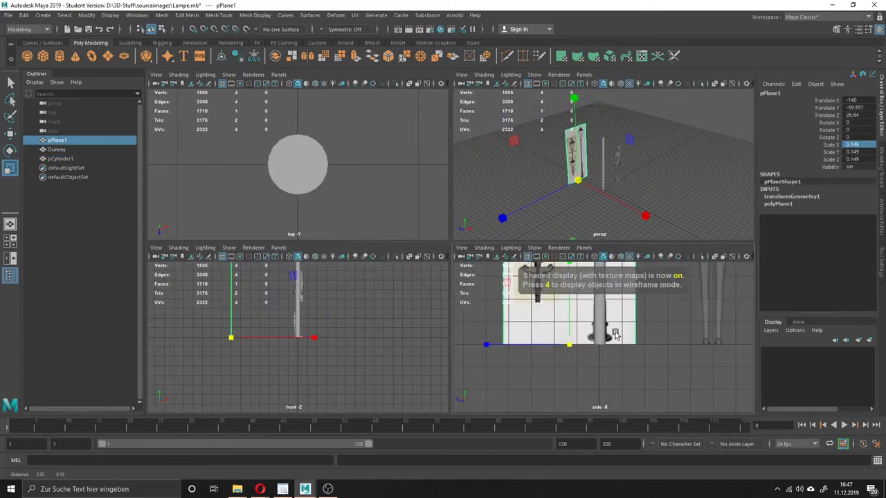
key(ctrl+z)
key(ctrl+z)
key(ctrl+z)
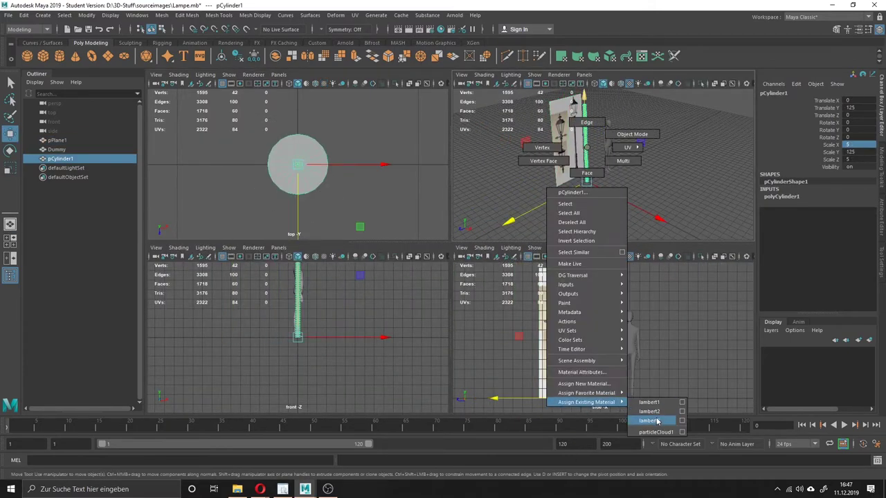
right_drag(585, 157, 602, 391)
click(521, 334)
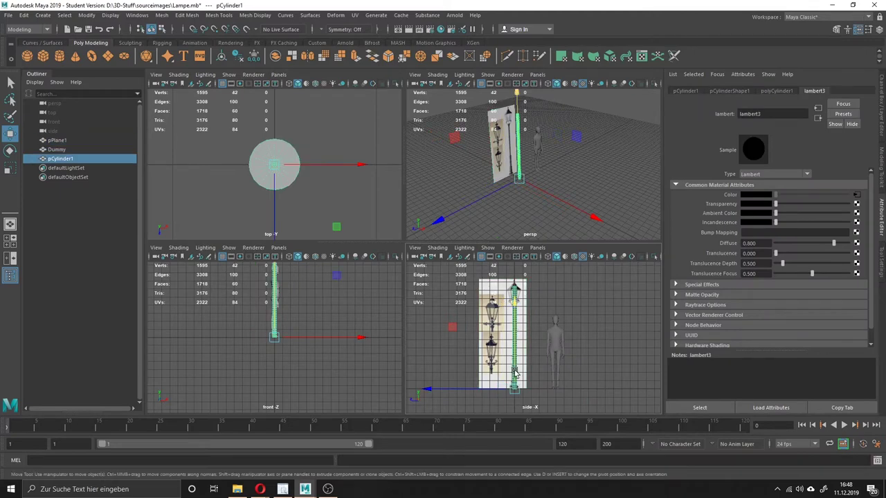
right_drag(522, 334, 540, 388)
click(756, 195)
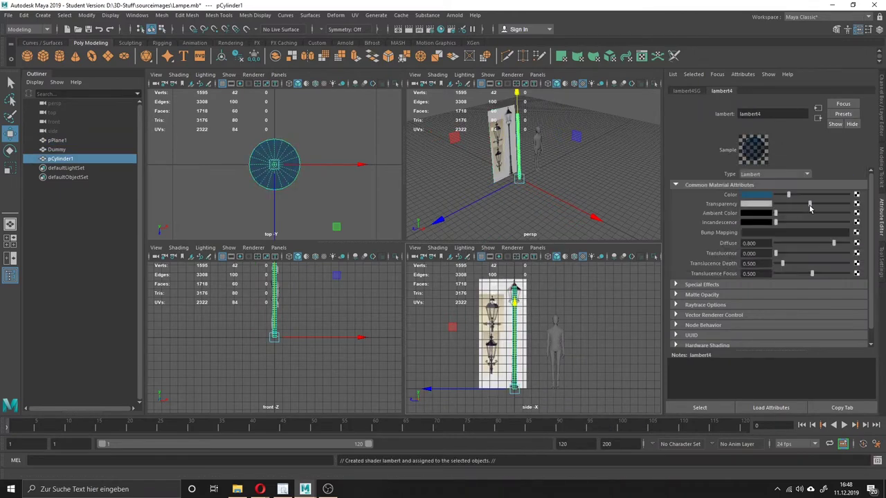
- Select the reference plane and zoom in to prepare it for scaling
scroll(550, 328, up, 3)
click(550, 328)
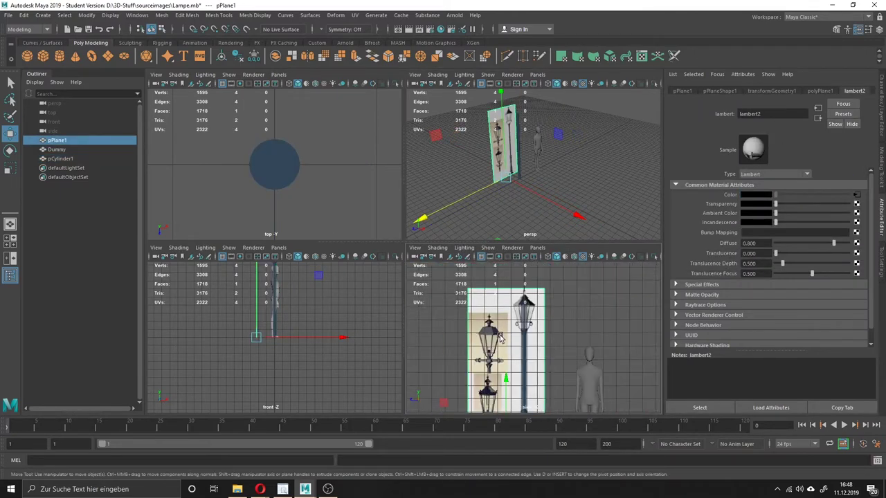
scroll(550, 328, up, 3)
key(r)
scroll(464, 322, up, 2)
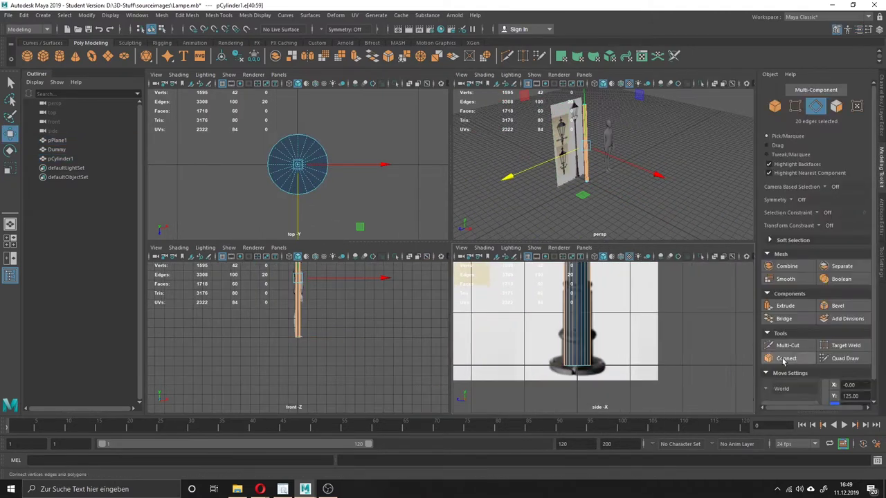
- Select an edge loop near the pole base and extrude it outward
right_drag(575, 205, 574, 183)
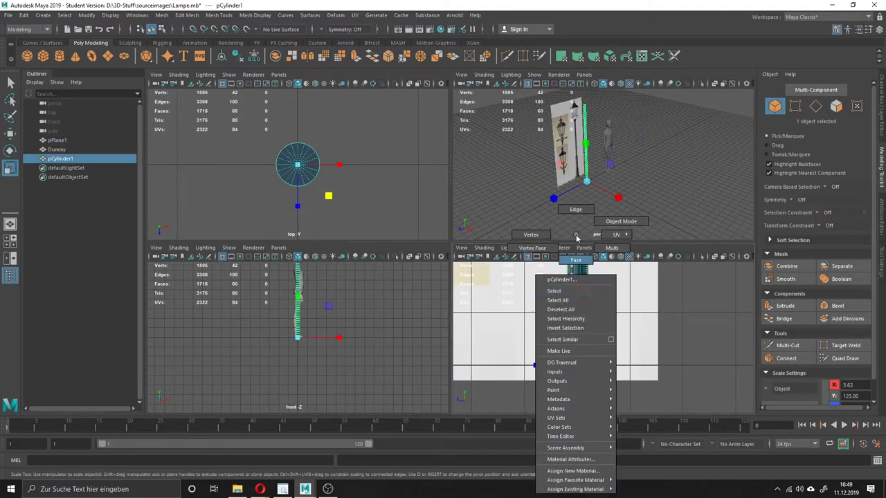
double_click(561, 296)
key(w)
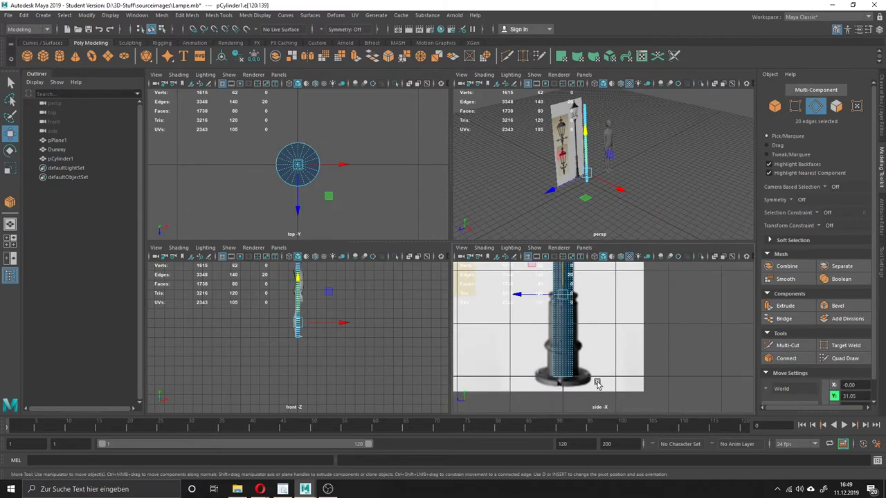
key(ctrl+e)
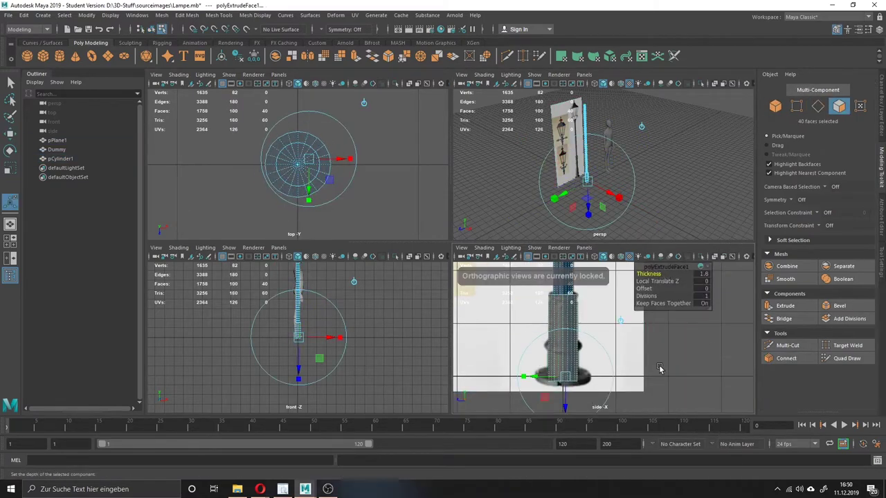
key(q)
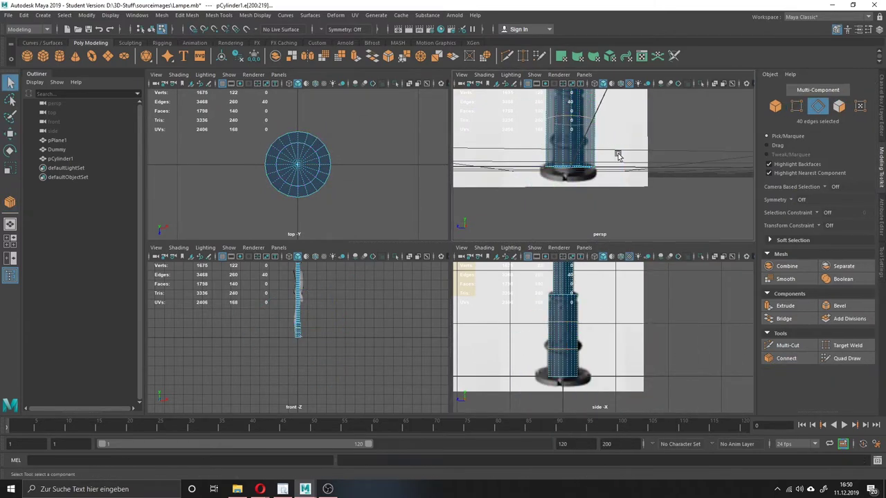
- Connect extra edge loops and extrude the base faces into a stepped ring
key(w)
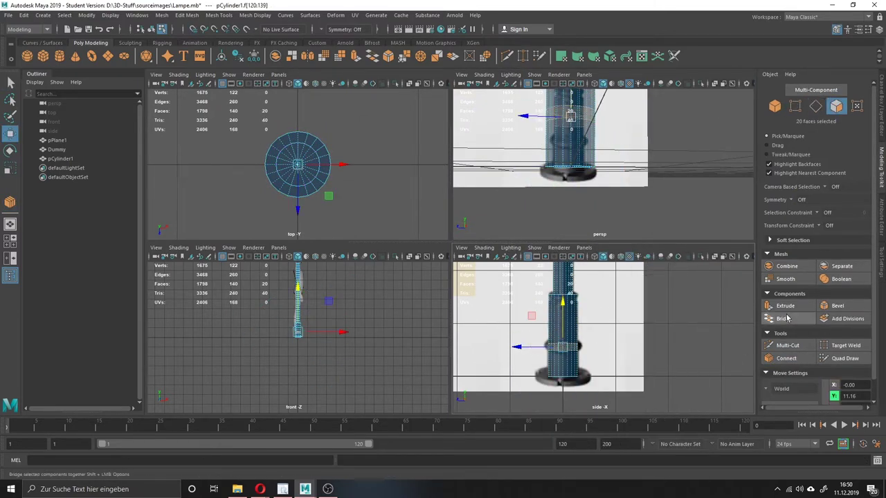
click(782, 357)
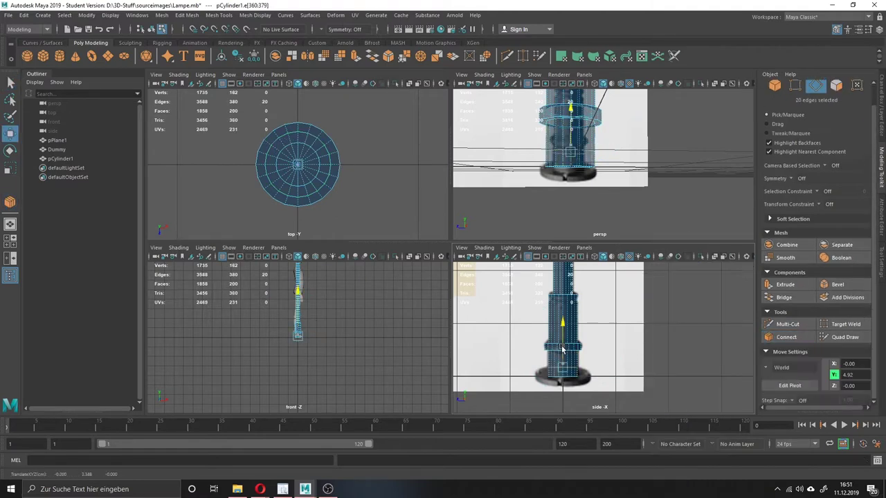
click(783, 297)
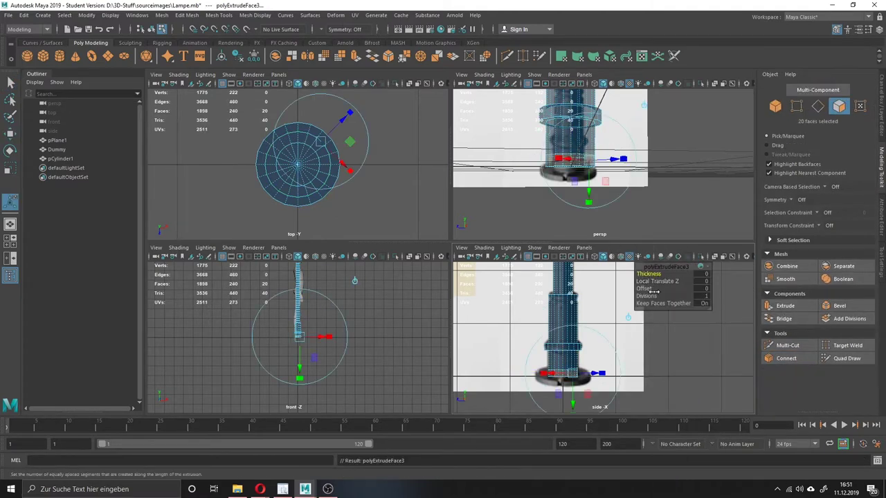
right_drag(564, 234, 547, 332)
- Add edge rings around the pole and extrude a band of its faces
key(w)
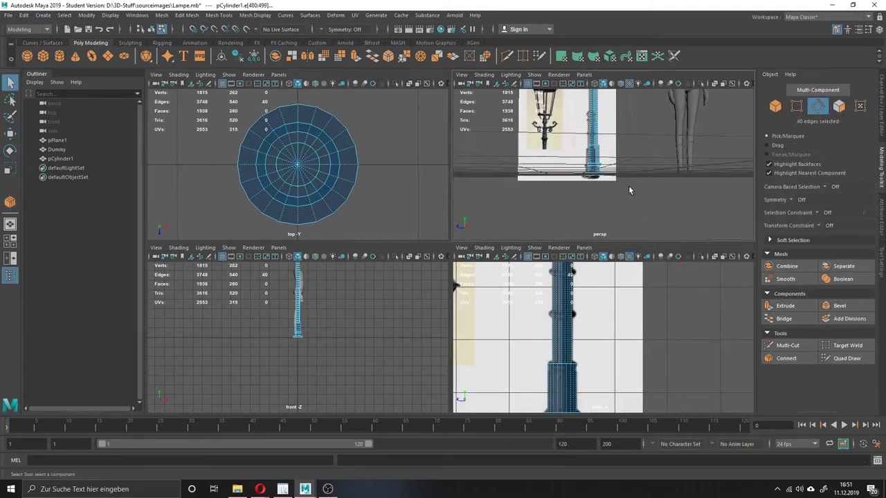
scroll(587, 137, down, 3)
key(w)
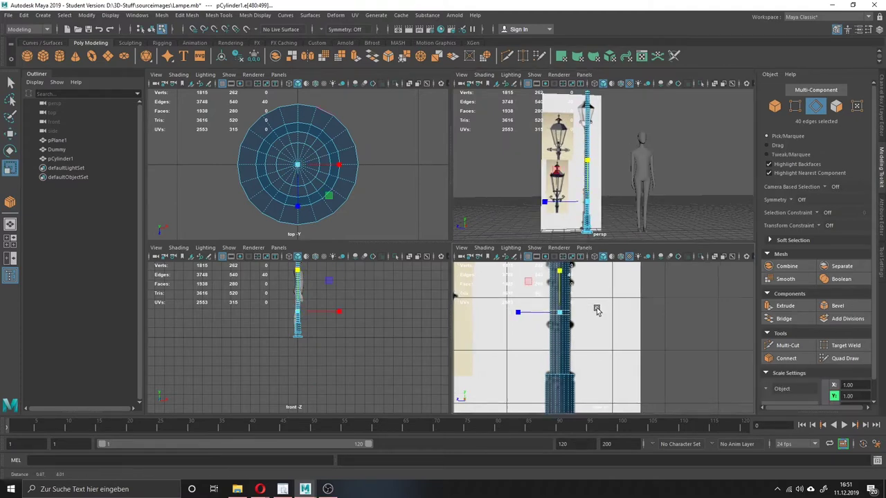
click(783, 360)
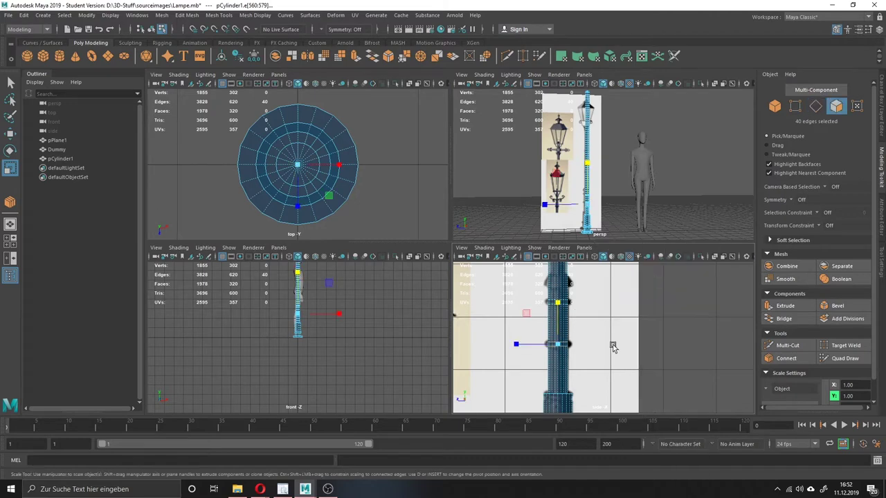
click(803, 306)
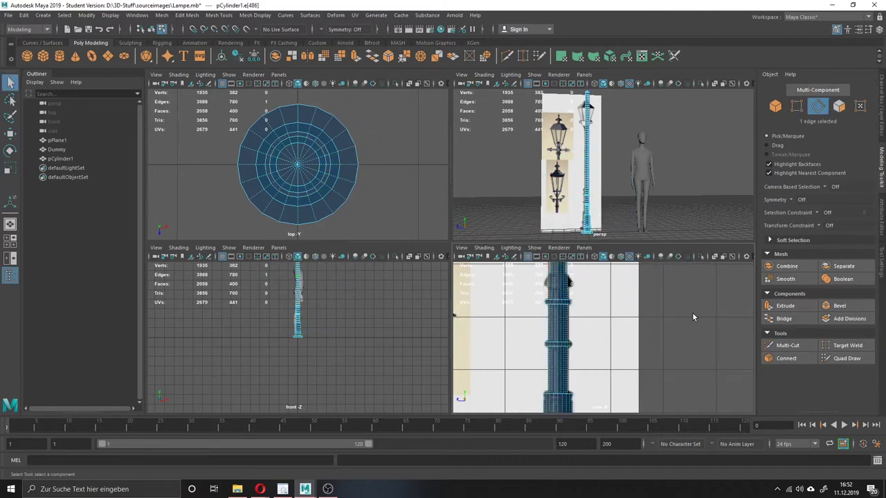
click(786, 358)
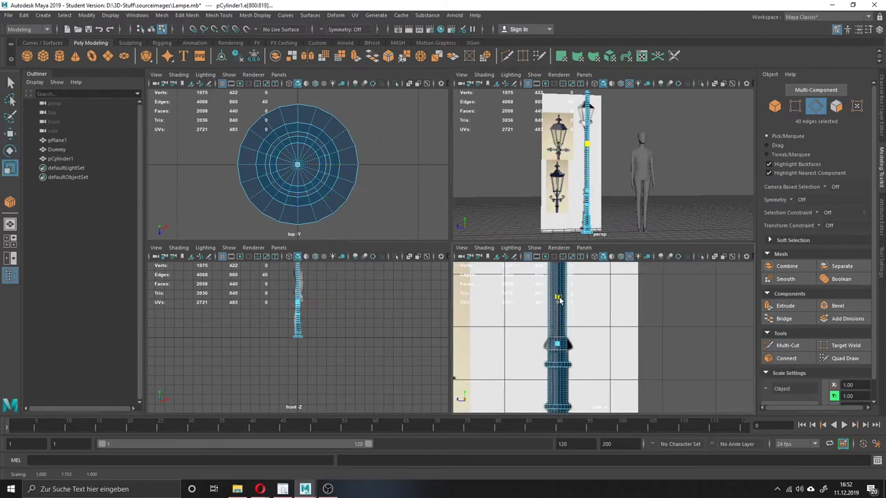
- Insert an edge ring through a single pole edge, trying a face bulge then undoing it
click(562, 346)
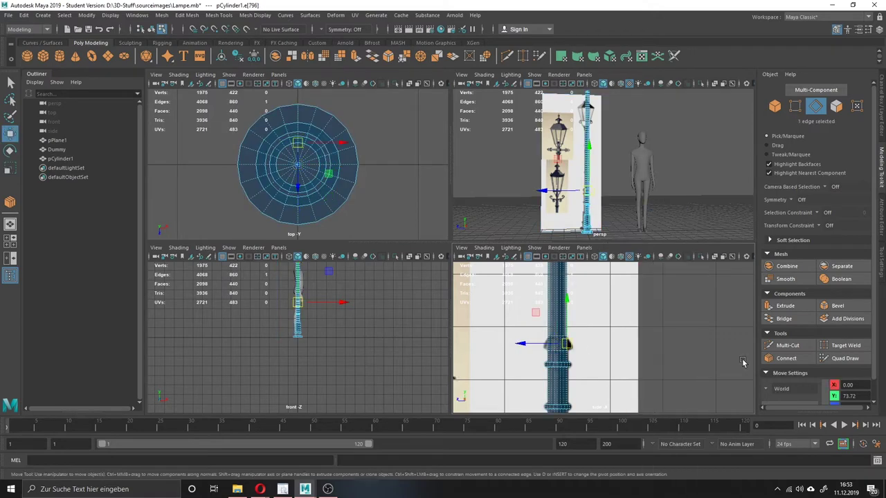
click(785, 358)
key(f)
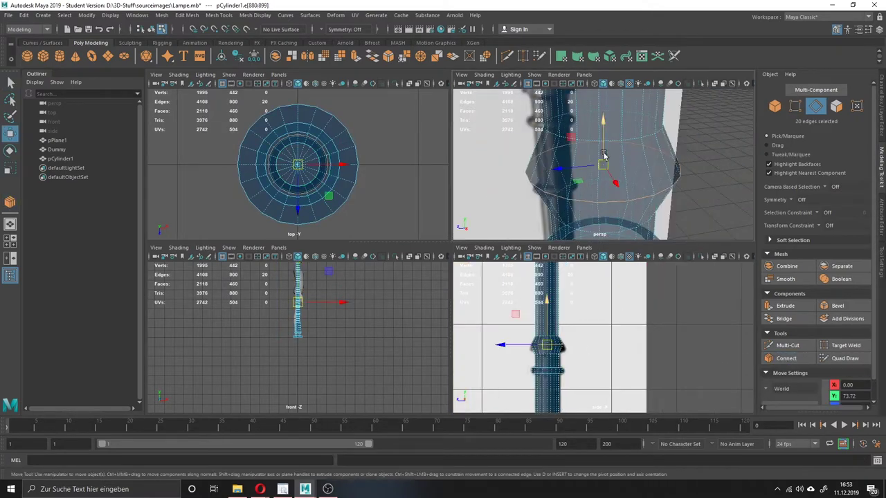
key(ctrl+F11)
key(r)
scroll(547, 339, up, 3)
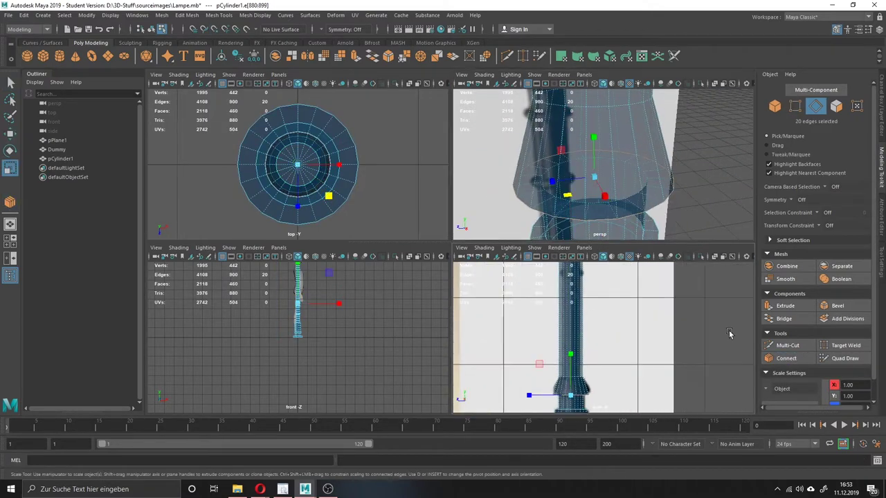
scroll(592, 184, up, 5)
scroll(592, 184, down, 5)
drag(562, 110, 571, 117)
key(ctrl+z)
key(ctrl+z)
key(ctrl+z)
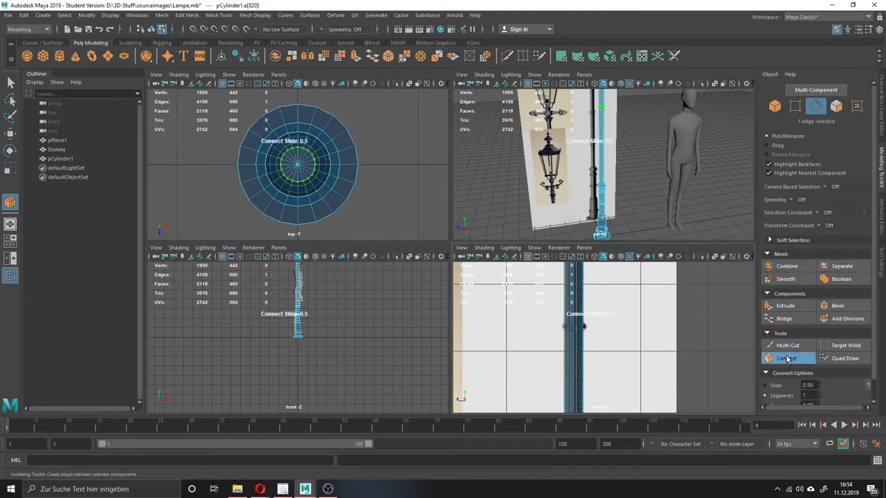
- Add more edge loops higher up the pole toward its top
key(r)
scroll(590, 135, up, 2)
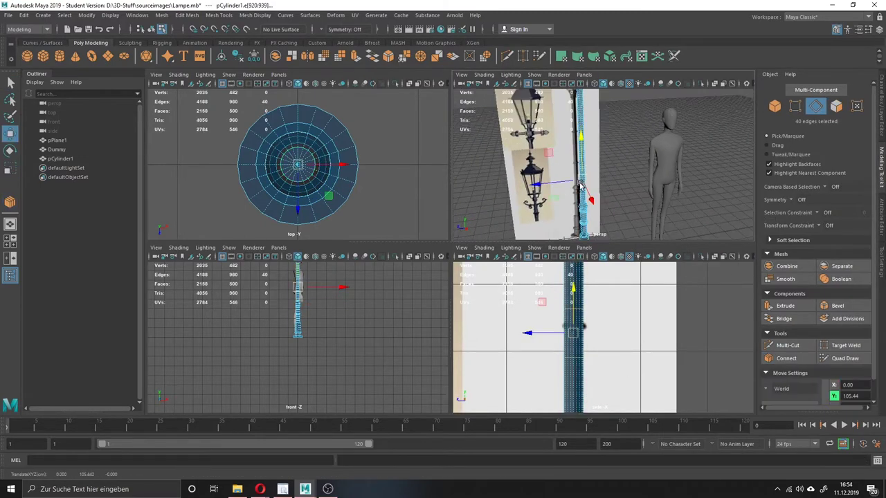
click(787, 357)
scroll(584, 147, up, 2)
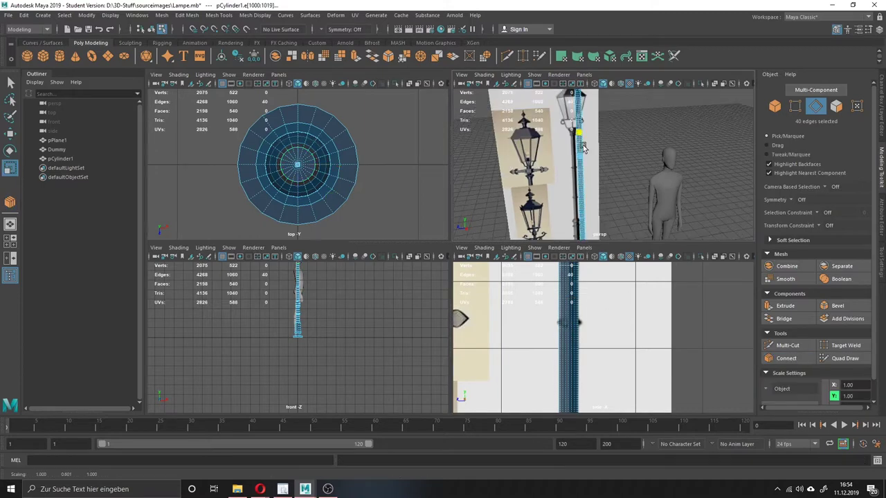
key(w)
scroll(569, 272, up, 3)
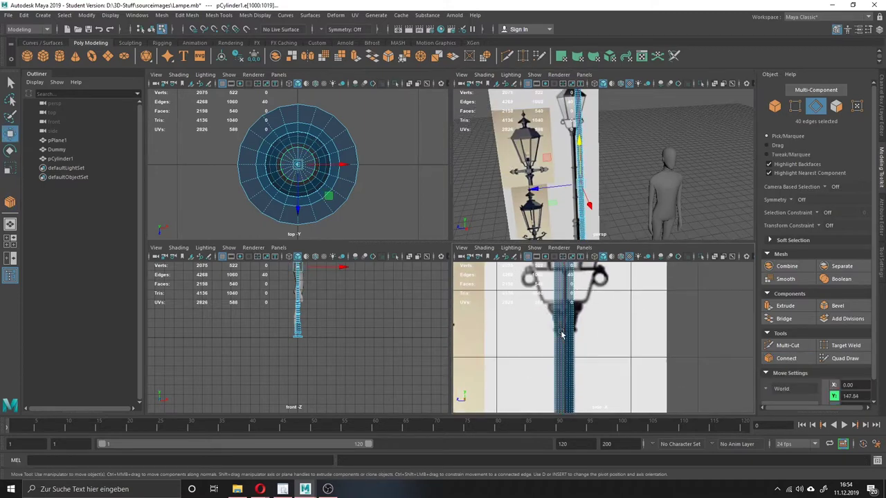
scroll(547, 332, down, 3)
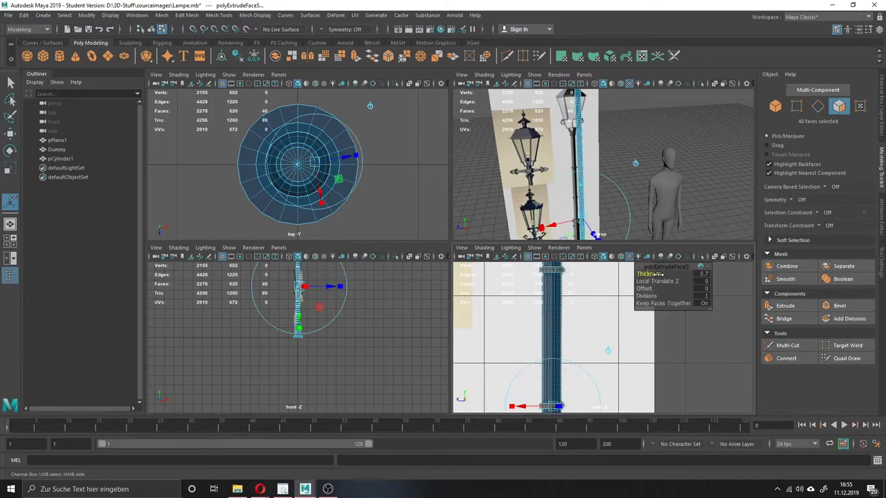
shift+right_drag(547, 277, 547, 332)
scroll(549, 326, up, 2)
alt+middle_drag(549, 309, 545, 327)
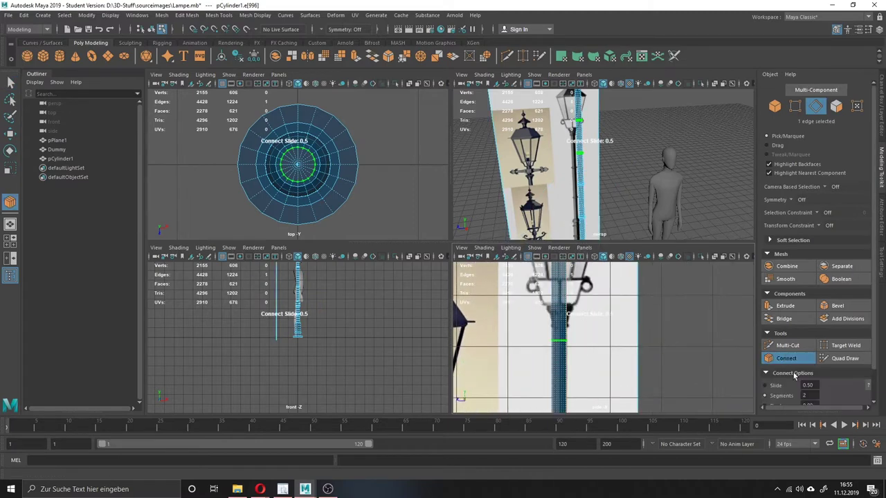
key(w)
- Insert further edge rings on the pole's upper section below the brackets
click(609, 308)
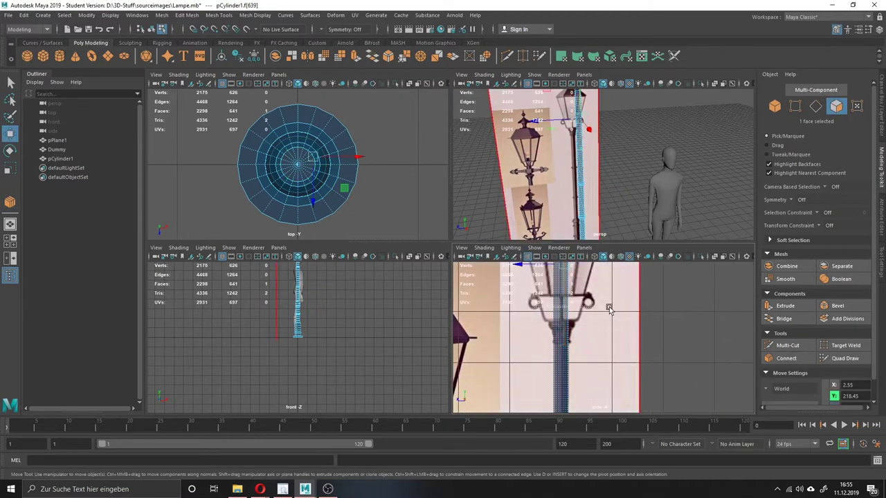
key(F8)
right_drag(679, 325, 675, 291)
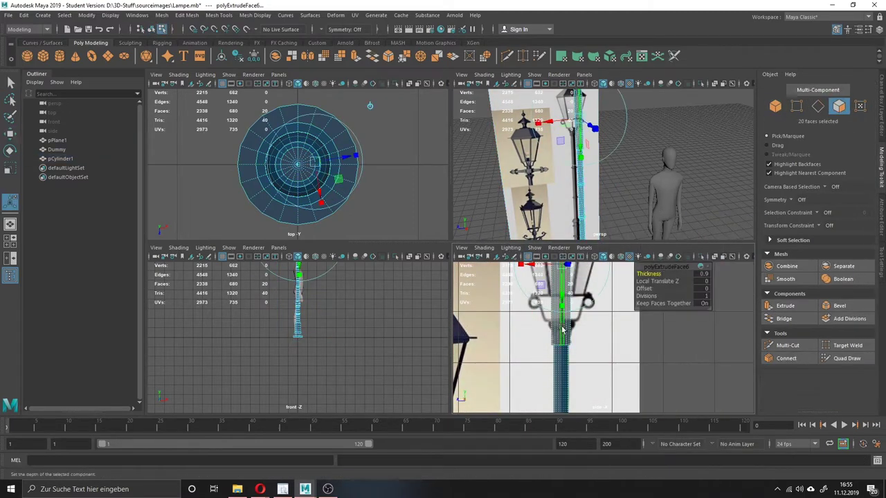
click(786, 330)
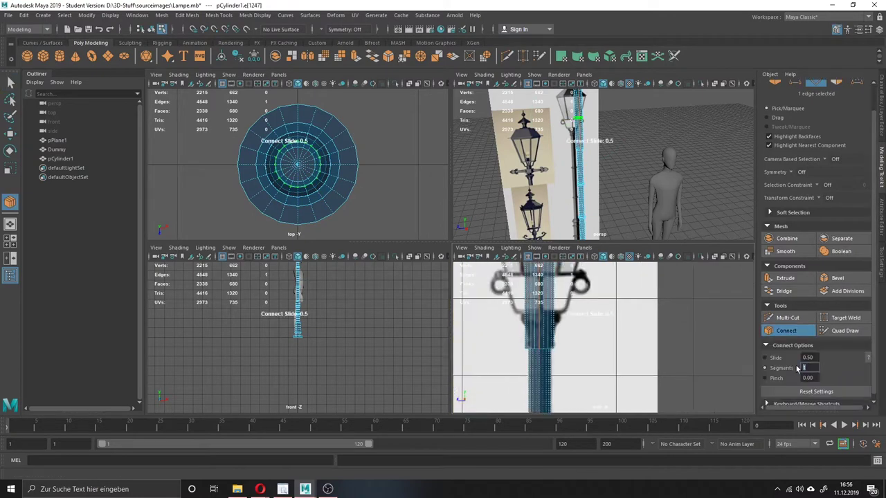
key(w)
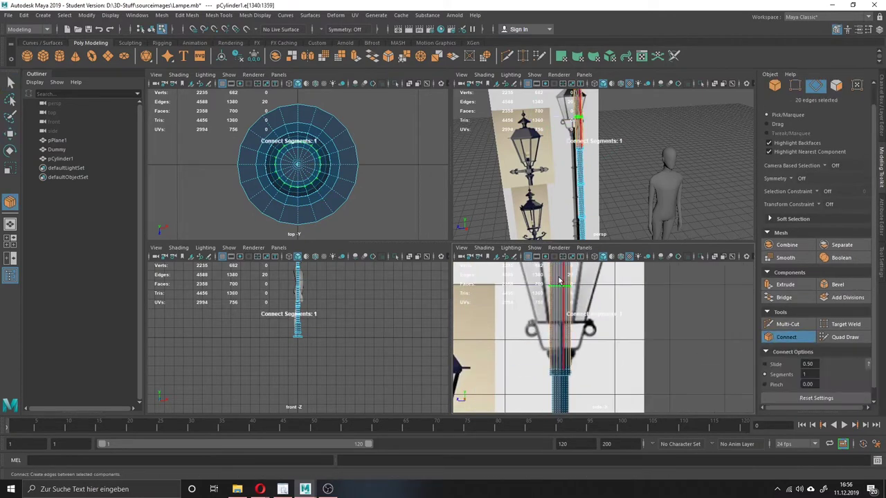
click(789, 337)
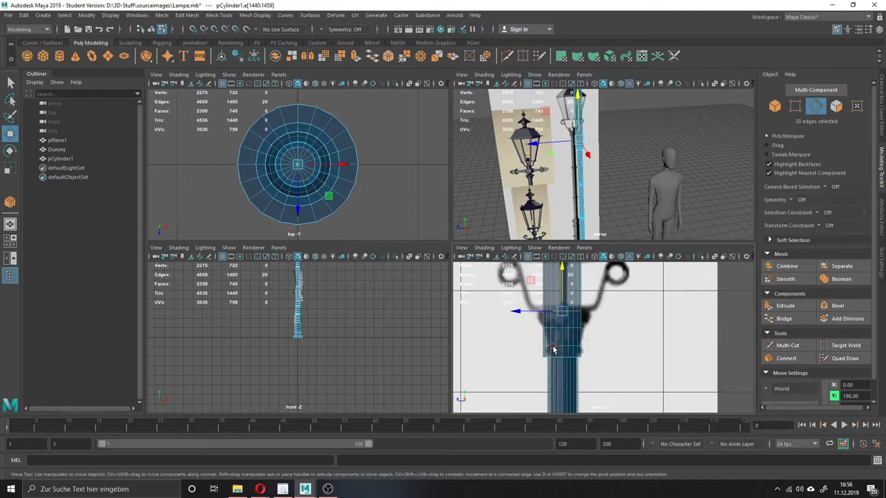
right_drag(745, 235, 732, 401)
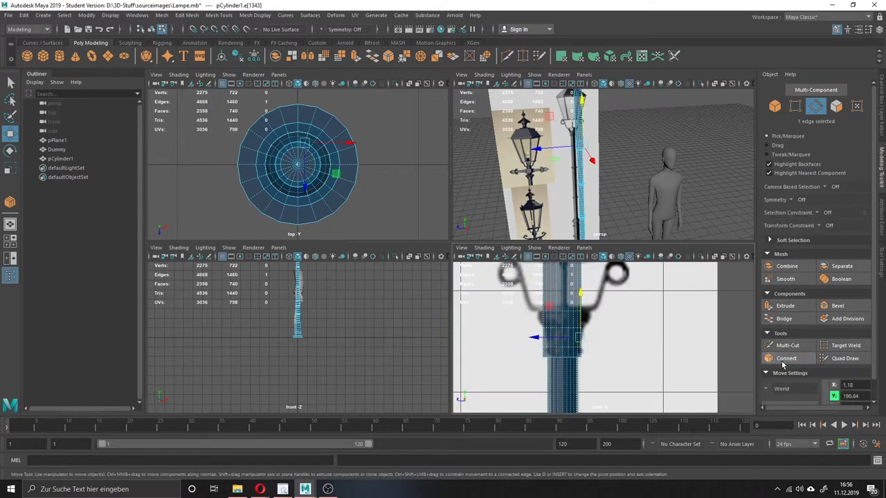
click(787, 358)
- Extrude a ring of faces, undo it, and return to a single perspective view
double_click(678, 326)
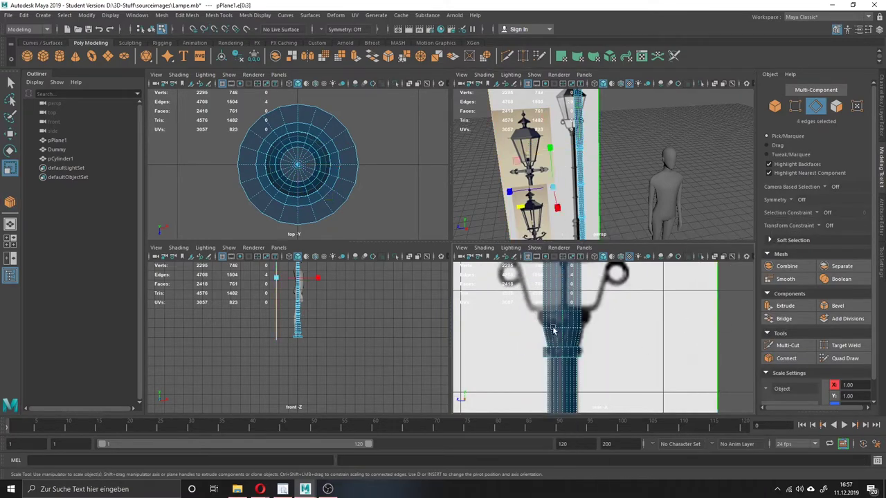
mouse_move(565, 315)
ctrl+right_down()
mouse_move(591, 315)
mouse_move(562, 321)
ctrl+right_up()
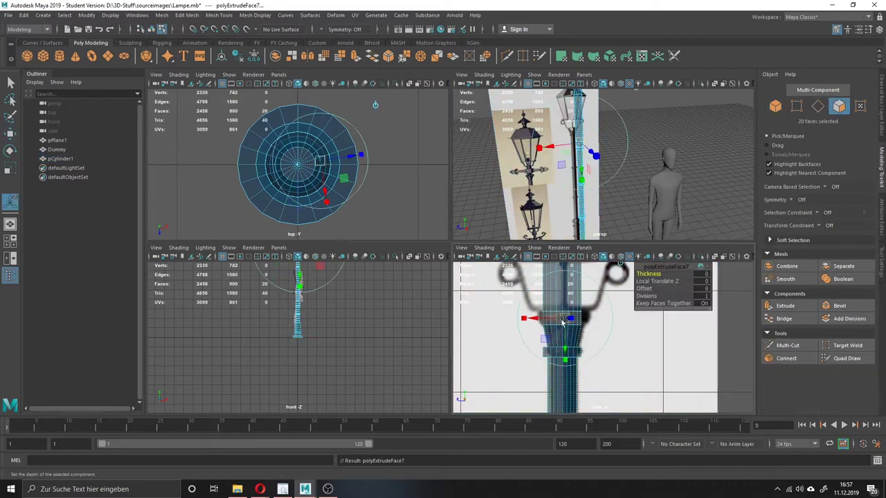
key(ctrl+z)
key(ctrl+z)
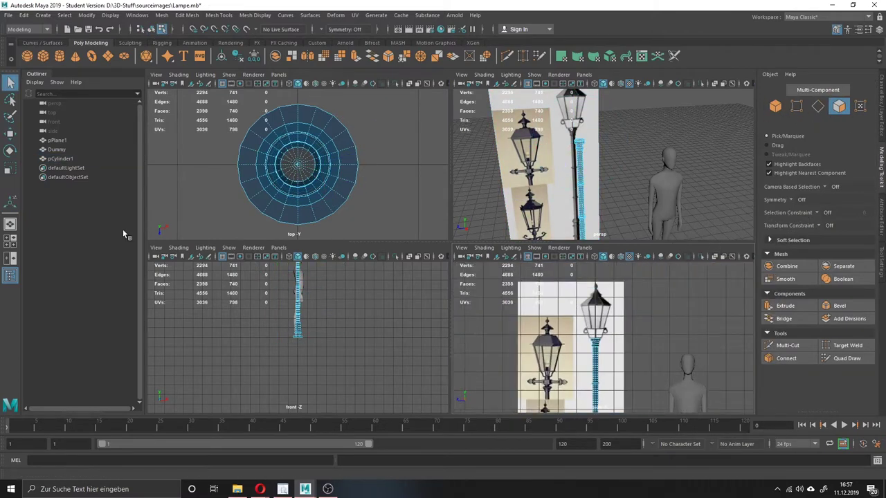
key(space)
- Scale the new cylinder and review its creation settings in the four-view layout
right_drag(408, 263, 421, 345)
key(r)
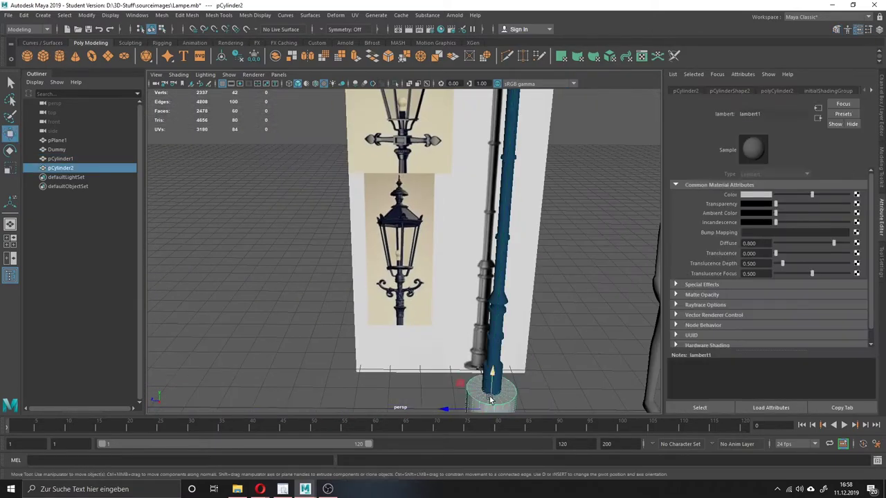
click(781, 196)
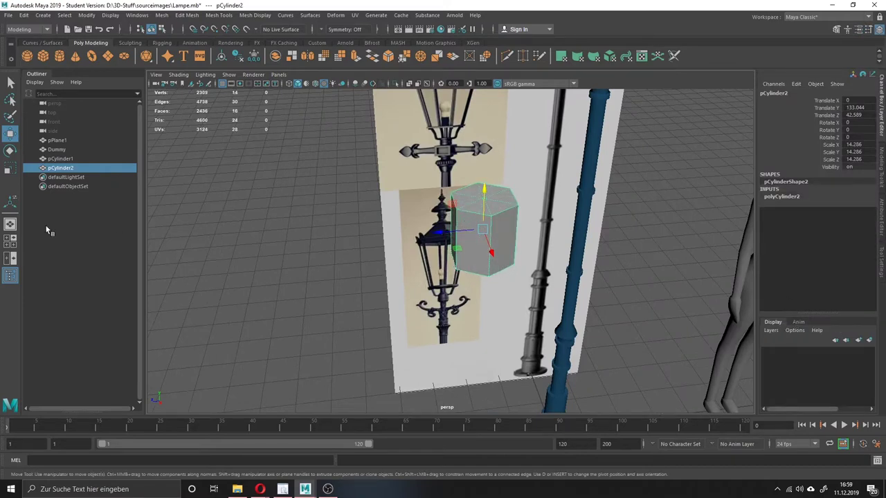
click(10, 223)
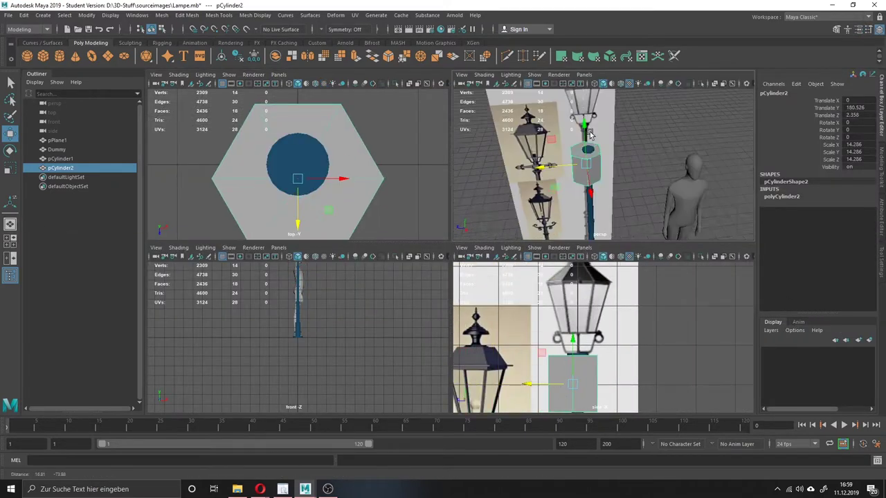
- Select the lantern body's lower and top vertex rings
click(586, 207)
mouse_move(579, 235)
right_down()
mouse_move(586, 419)
mouse_move(574, 459)
right_up()
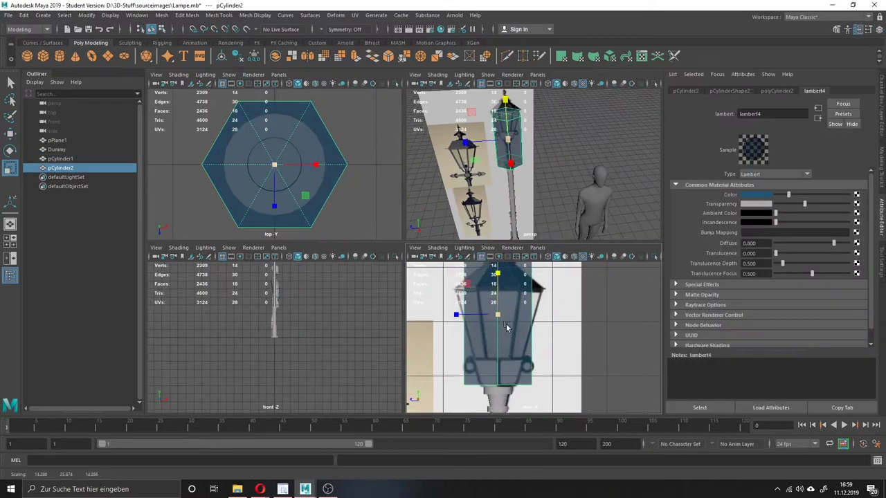
drag(506, 327, 426, 341)
scroll(502, 364, up, 3)
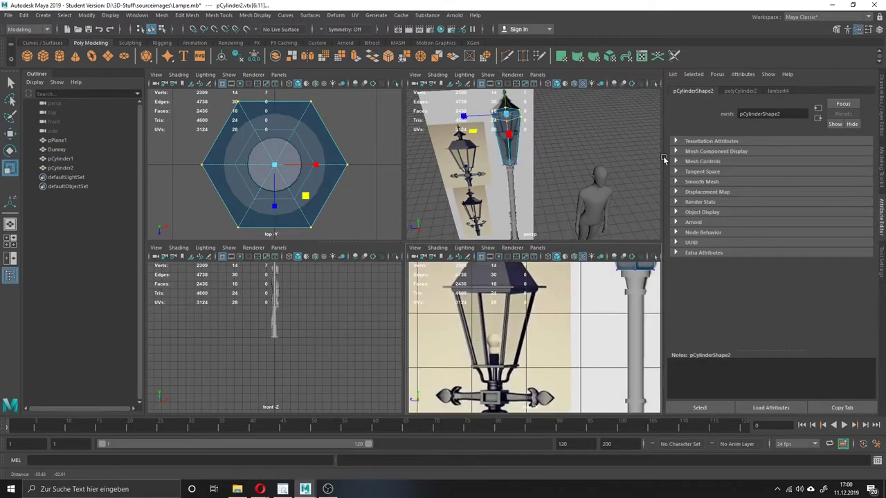
alt+middle_drag(501, 365, 554, 312)
drag(647, 267, 569, 288)
scroll(570, 288, up, 3)
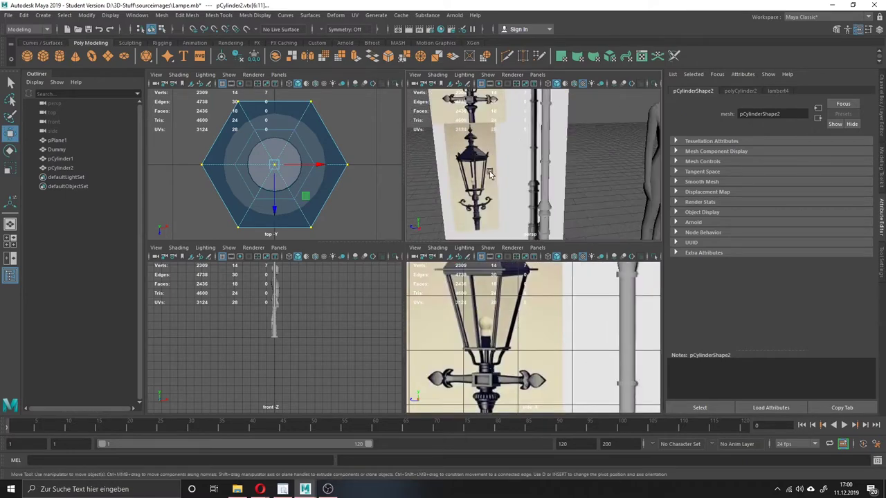
scroll(549, 299, up, 5)
scroll(548, 300, down, 5)
- Extrude the lantern's faces upward, then extrude again and taper them inward
drag(609, 381, 494, 350)
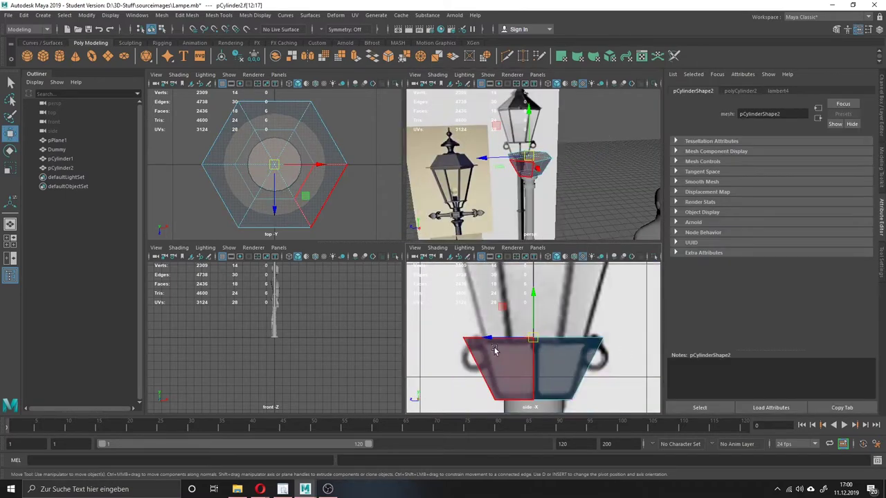
scroll(526, 270, down, 3)
key(ctrl+e)
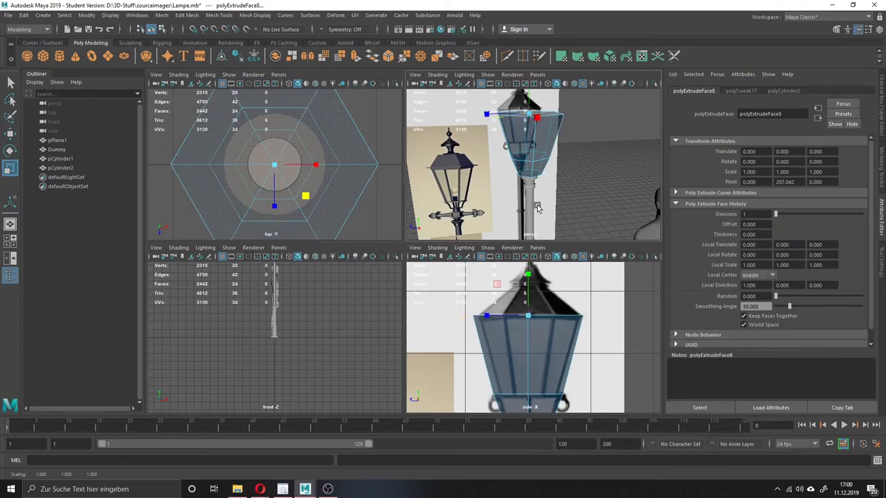
drag(528, 280, 527, 267)
key(ctrl+e)
key(r)
drag(482, 297, 471, 299)
scroll(482, 298, down, 2)
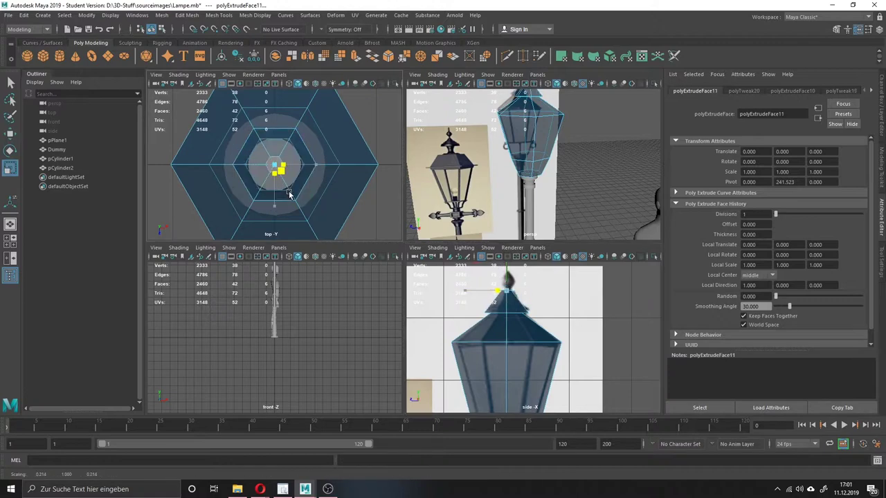
- Try another extrusion of the lamp head's top faces, undo it, and maximize the perspective view
key(ctrl+e)
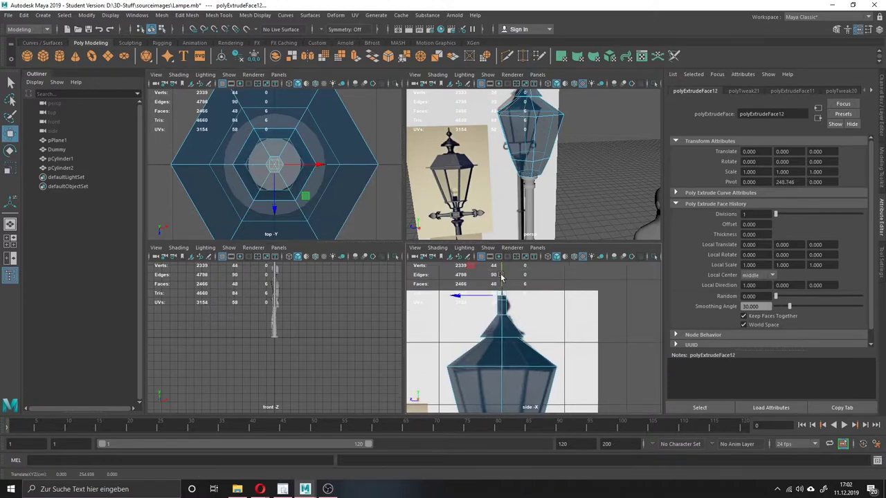
shift+right_drag(501, 277, 478, 291)
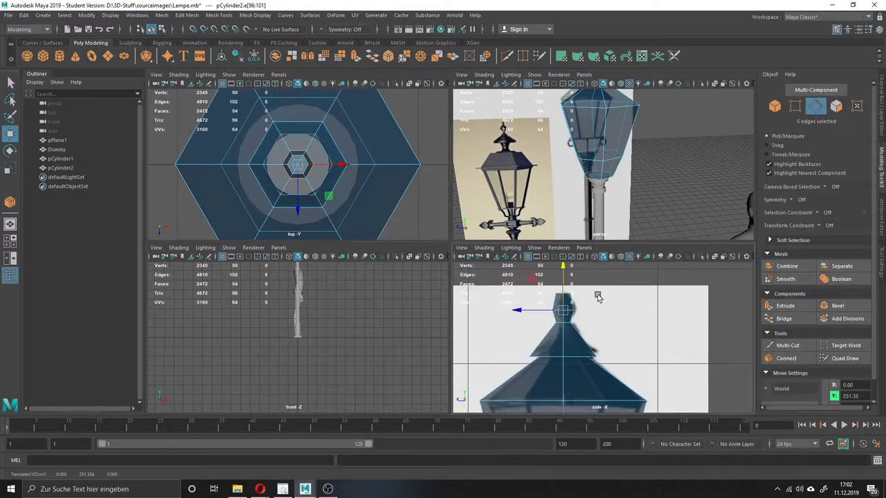
key(ctrl+z)
click(584, 247)
click(589, 459)
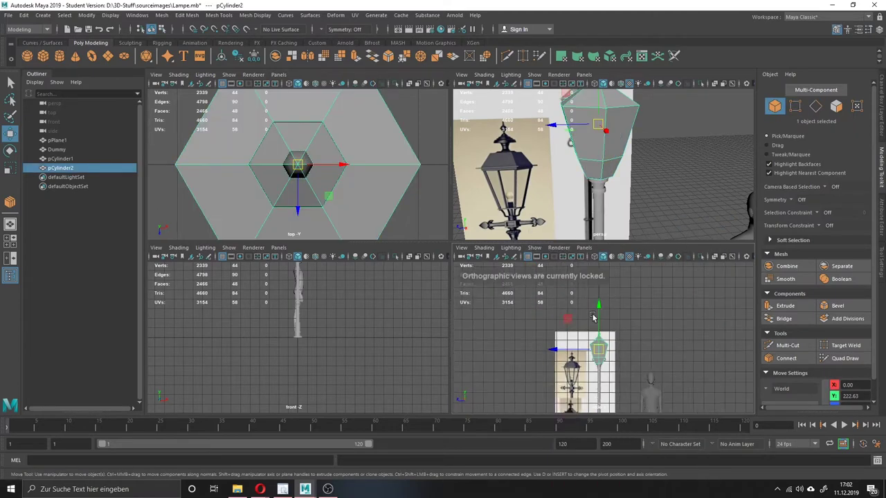
key(space)
click(456, 286)
- Frame the pole and select the faces of its top cap
alt+drag(451, 216, 445, 218)
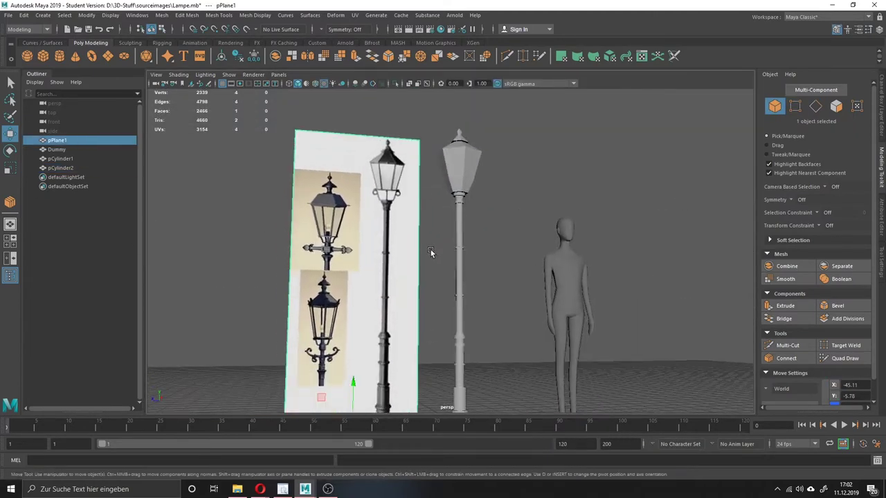
click(458, 249)
key(f)
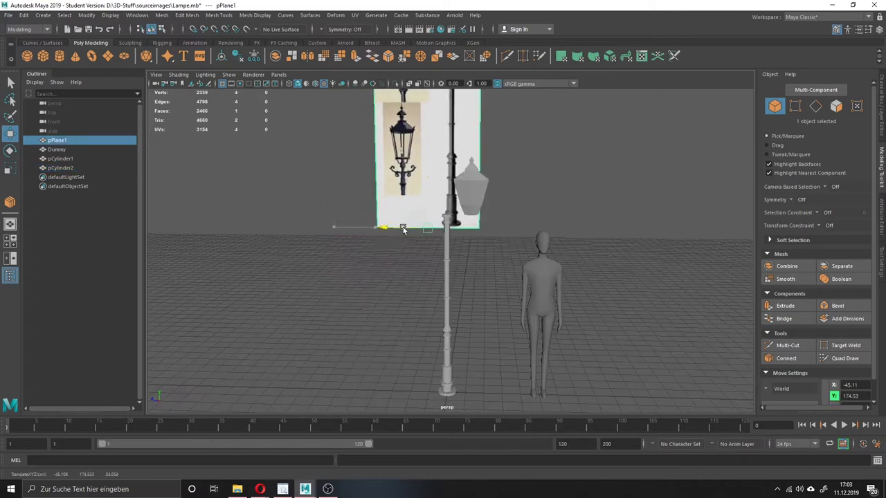
scroll(452, 269, up, 5)
alt+drag(453, 269, 480, 310)
key(F11)
drag(415, 200, 526, 235)
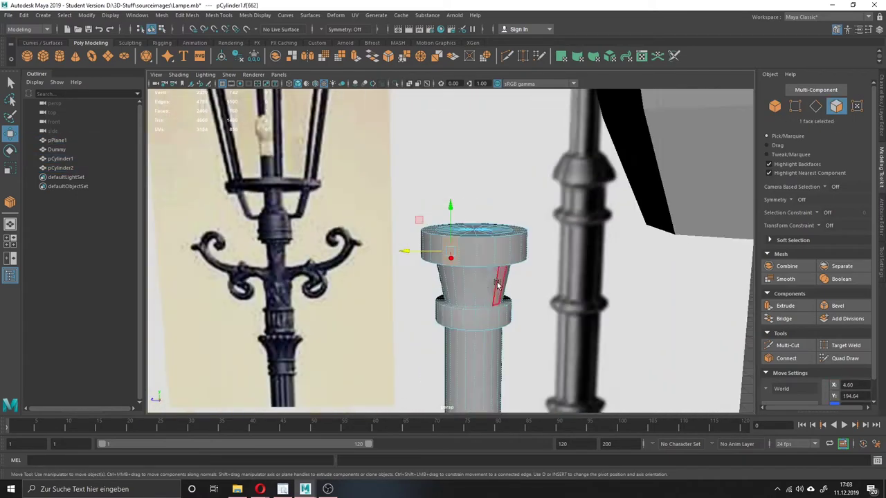
- Extrude the top cap faces, shrink them inward and raise them into a narrow neck
key(r)
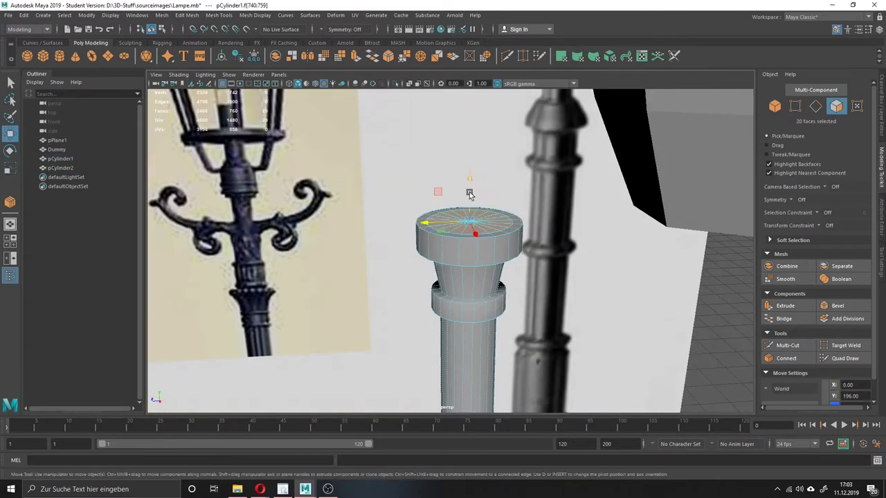
key(ctrl+e)
mouse_move(470, 194)
alt+mouse_down()
mouse_move(456, 208)
mouse_move(463, 166)
mouse_move(477, 207)
alt+mouse_up()
drag(468, 208, 486, 181)
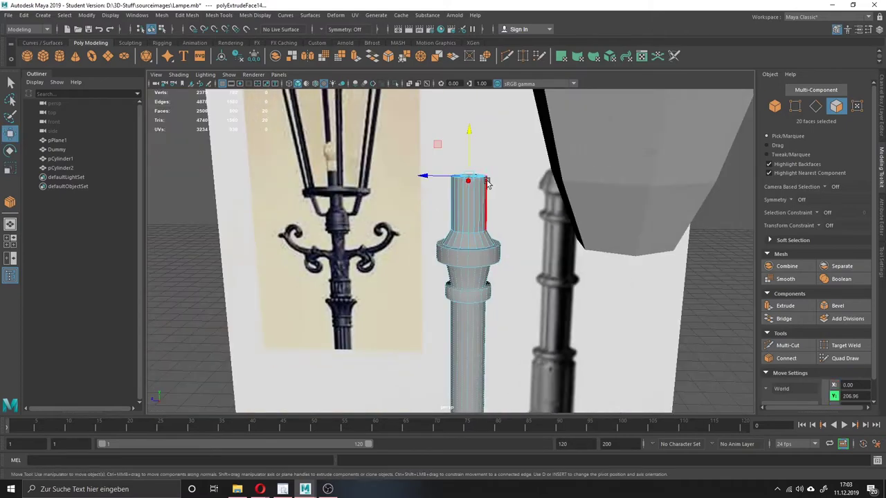
- Slightly shrink the faces surrounding the new neck, then select the lamp head
right_drag(475, 228, 475, 208)
key(r)
mouse_move(457, 228)
alt+mouse_down()
mouse_move(441, 240)
mouse_move(526, 228)
alt+mouse_up()
scroll(579, 258, down, 5)
key(F8)
click(527, 257)
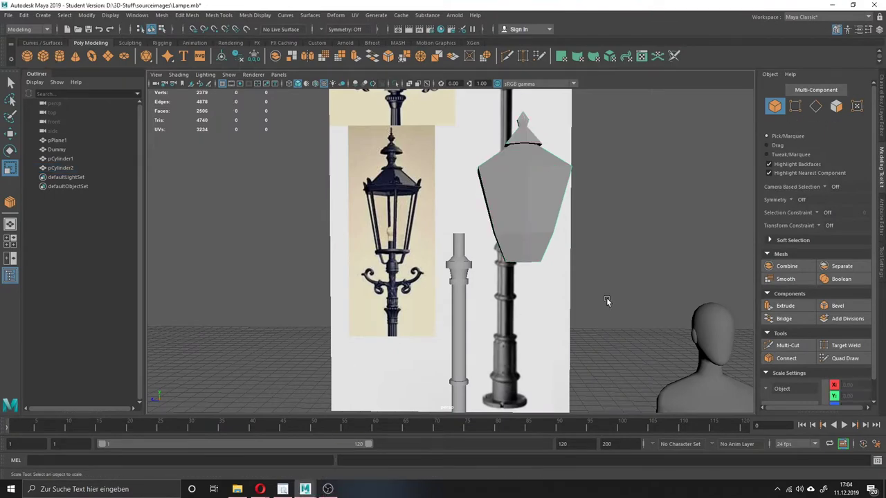
- Duplicate the lamp head and select the original's bottom rim edge loop
key(ctrl+d)
key(F10)
key(w)
key(F10)
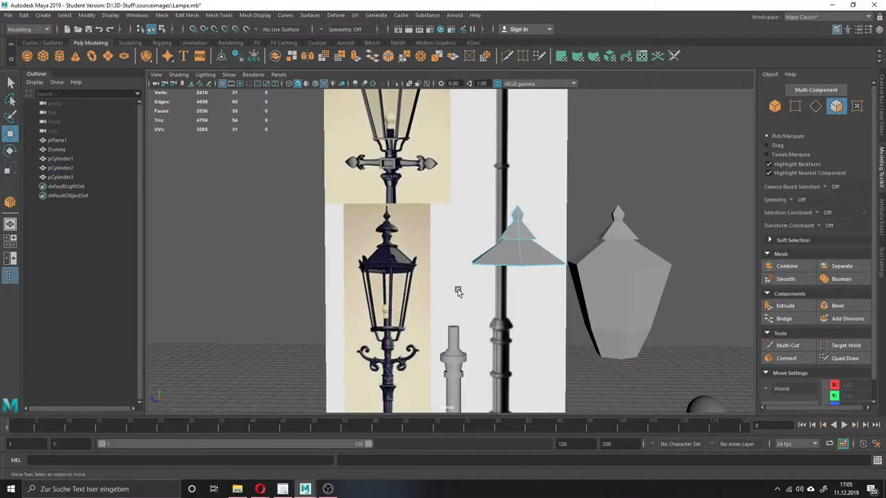
double_click(485, 259)
scroll(470, 284, up, 5)
alt+drag(348, 290, 463, 226)
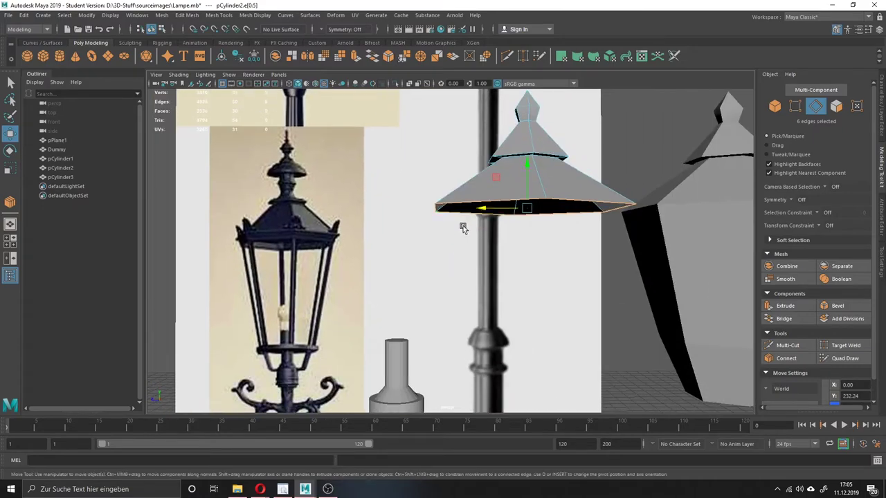
- Extrude the bottom rim edges and scale them into an eave ring
key(r)
key(ctrl+e)
drag(525, 219, 513, 207)
mouse_move(512, 208)
alt+mouse_down()
mouse_move(507, 195)
mouse_move(519, 187)
mouse_move(530, 198)
mouse_move(526, 218)
mouse_move(481, 233)
mouse_move(500, 211)
alt+mouse_up()
key(w)
- Extrude the rim again and collapse it to a single centre vertex, closing the underside
key(w)
key(r)
key(ctrl+e)
shift+right_drag(494, 208, 494, 235)
mouse_move(493, 235)
alt+mouse_down()
mouse_move(505, 222)
mouse_move(516, 232)
mouse_move(376, 143)
mouse_move(469, 253)
alt+mouse_up()
key(w)
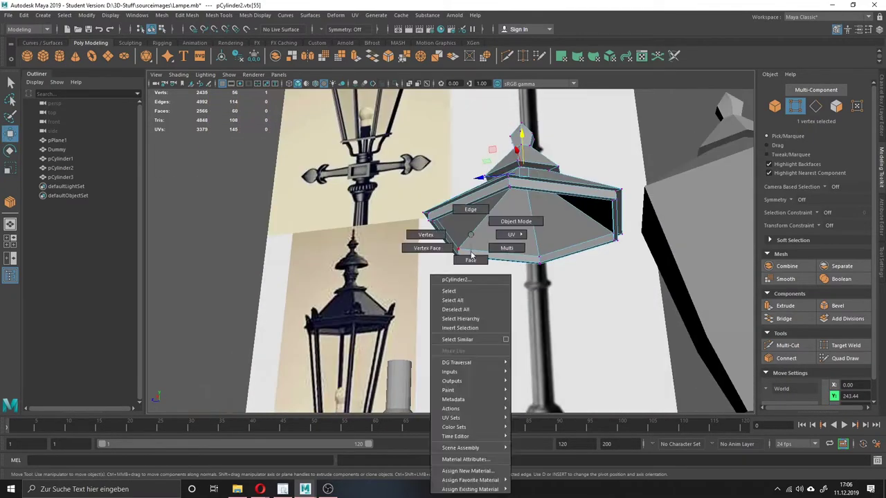
ctrl+right_drag(469, 253, 470, 266)
key(r)
mouse_move(471, 266)
alt+mouse_down()
mouse_move(443, 221)
mouse_move(400, 200)
mouse_move(423, 240)
mouse_move(366, 269)
mouse_move(399, 301)
mouse_move(357, 285)
mouse_move(376, 198)
mouse_move(348, 163)
alt+mouse_up()
scroll(361, 195, up, 5)
- Inspect the roof's underside edges and select the ring of faces around the roof's neck
key(F10)
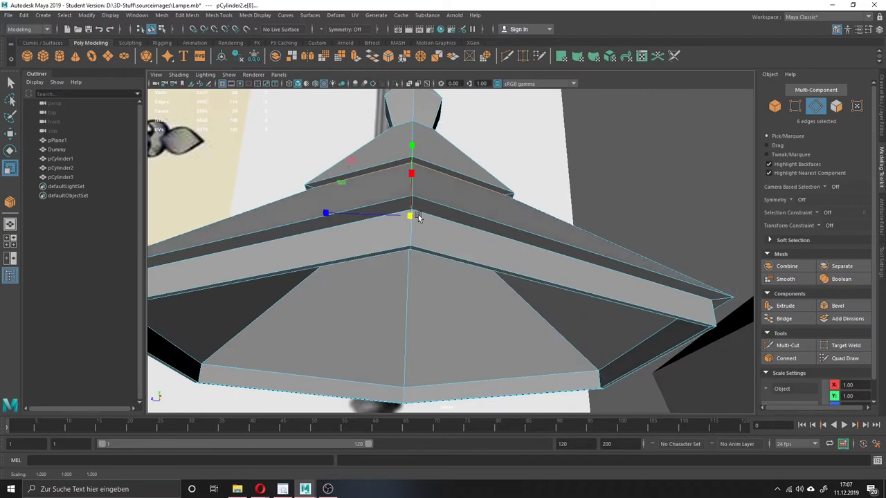
mouse_move(417, 216)
alt+mouse_down()
mouse_move(406, 188)
mouse_move(416, 247)
mouse_move(364, 246)
mouse_move(378, 269)
mouse_move(297, 247)
mouse_move(391, 256)
mouse_move(346, 287)
mouse_move(401, 203)
mouse_move(377, 252)
mouse_move(396, 315)
mouse_move(540, 351)
alt+mouse_up()
scroll(298, 248, down, 5)
key(r)
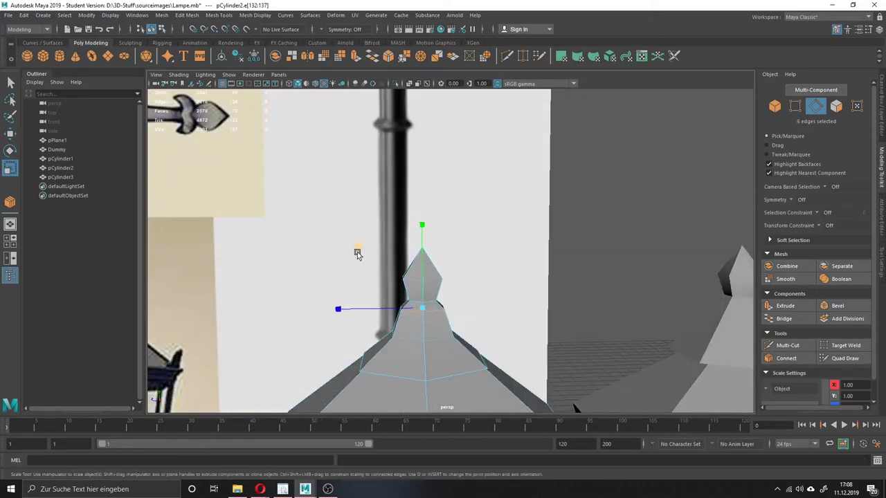
key(f)
mouse_move(492, 299)
alt+mouse_down()
mouse_move(531, 307)
mouse_move(431, 277)
mouse_move(415, 291)
mouse_move(439, 311)
mouse_move(374, 256)
alt+mouse_up()
key(F11)
click(456, 258)
shift+double_click(455, 258)
mouse_move(455, 257)
alt+mouse_down()
mouse_move(425, 272)
mouse_move(465, 246)
mouse_move(457, 239)
mouse_move(414, 276)
mouse_move(431, 251)
mouse_move(406, 253)
mouse_move(407, 333)
mouse_move(443, 269)
alt+mouse_up()
- Duplicate the roof, lift the copy above the original and scale its peak edge loop
key(ctrl+d)
key(w)
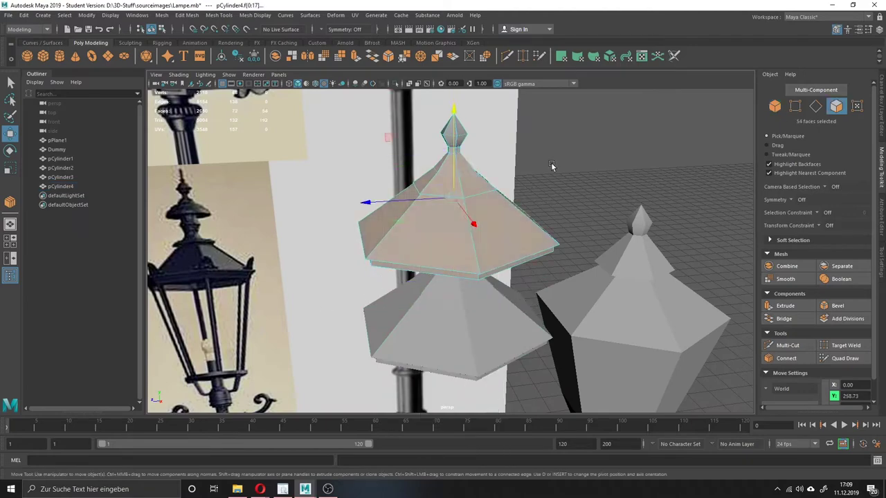
alt+drag(552, 166, 451, 237)
right_drag(451, 237, 453, 208)
double_click(445, 247)
key(r)
mouse_move(445, 247)
alt+mouse_down()
mouse_move(400, 251)
mouse_move(467, 258)
alt+mouse_up()
key(F8)
click(404, 263)
- Place a new cup-shaped piece above the pole and flatten it into a thin disc
key(w)
mouse_move(403, 263)
alt+mouse_down()
mouse_move(391, 335)
mouse_move(417, 168)
alt+mouse_up()
key(f)
scroll(442, 245, down, 5)
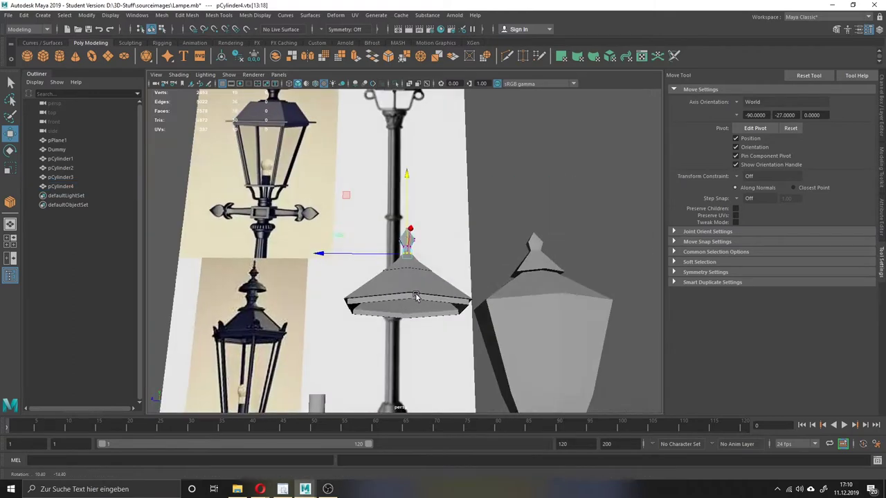
alt+middle_drag(432, 260, 447, 276)
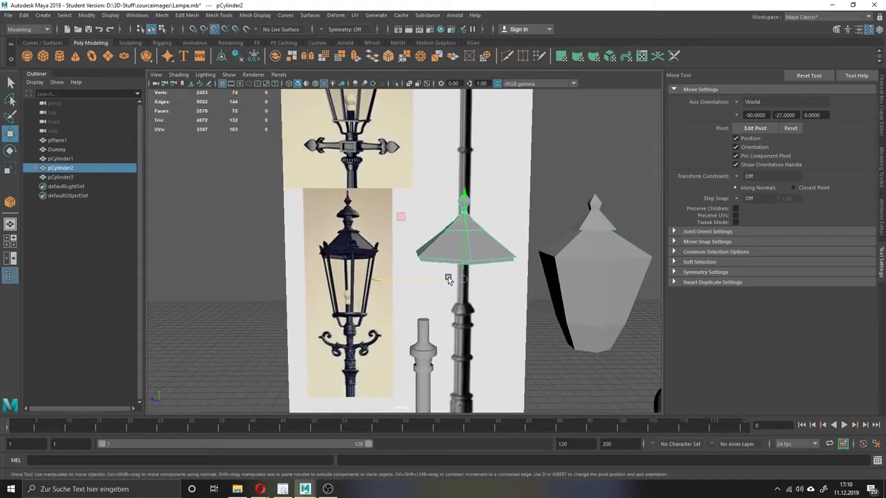
click(575, 307)
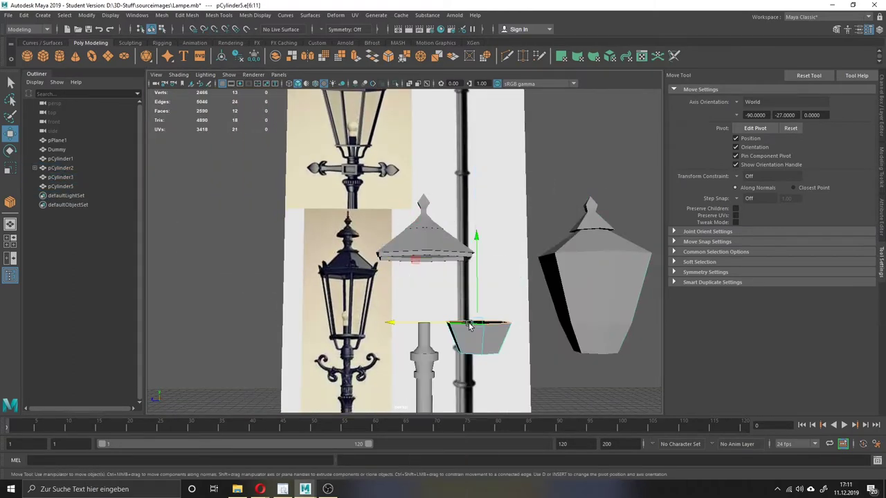
key(f)
scroll(415, 291, down, 4)
drag(397, 303, 377, 298)
key(F8)
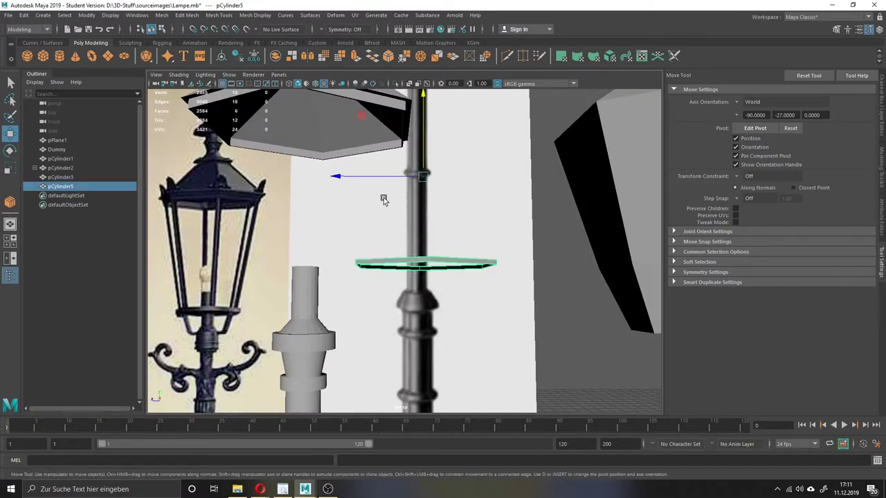
- Select the disc's top rim edge loop for scaling
alt+drag(290, 182, 382, 323)
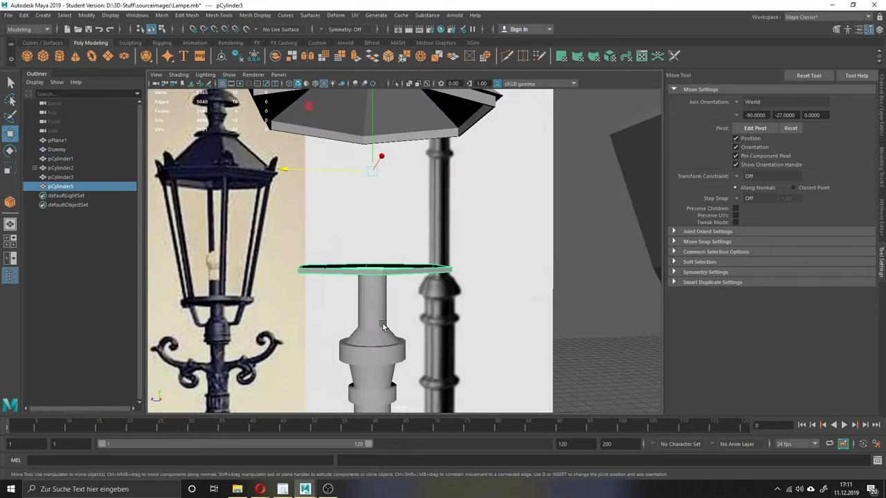
mouse_move(329, 297)
alt+mouse_down()
mouse_move(360, 263)
mouse_move(326, 293)
mouse_move(332, 277)
mouse_move(381, 235)
mouse_move(449, 289)
mouse_move(407, 243)
alt+mouse_up()
key(F10)
double_click(372, 287)
key(r)
- Work on the disc's vertices, selecting its bottom centre vertex
key(F9)
click(352, 271)
key(q)
key(w)
key(f)
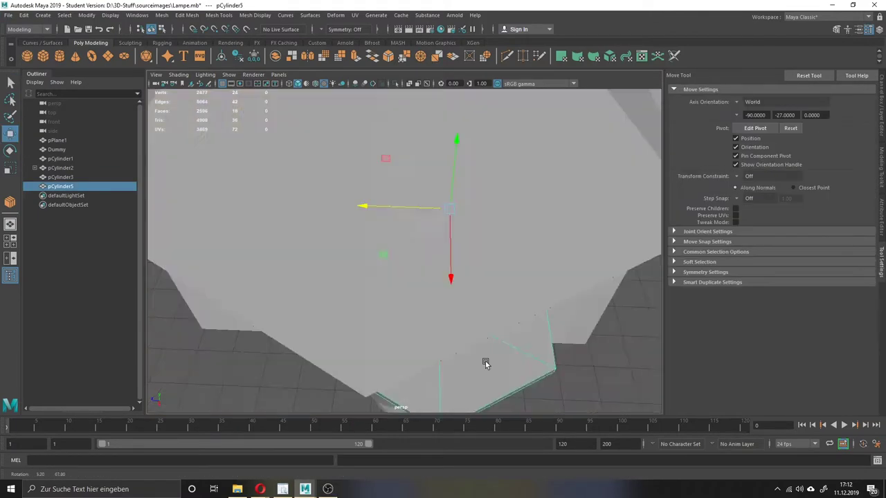
scroll(430, 297, down, 5)
key(q)
mouse_move(431, 301)
alt+mouse_down()
mouse_move(437, 182)
mouse_move(434, 292)
mouse_move(443, 243)
mouse_move(400, 251)
mouse_move(444, 299)
alt+mouse_up()
click(400, 256)
key(w)
- Select the column below the plate and taper its extruded top into a cone
mouse_move(377, 118)
alt+mouse_down()
mouse_move(391, 225)
mouse_move(388, 296)
alt+mouse_up()
click(388, 296)
mouse_move(400, 200)
alt+mouse_down()
mouse_move(396, 241)
mouse_move(432, 279)
mouse_move(603, 232)
alt+mouse_up()
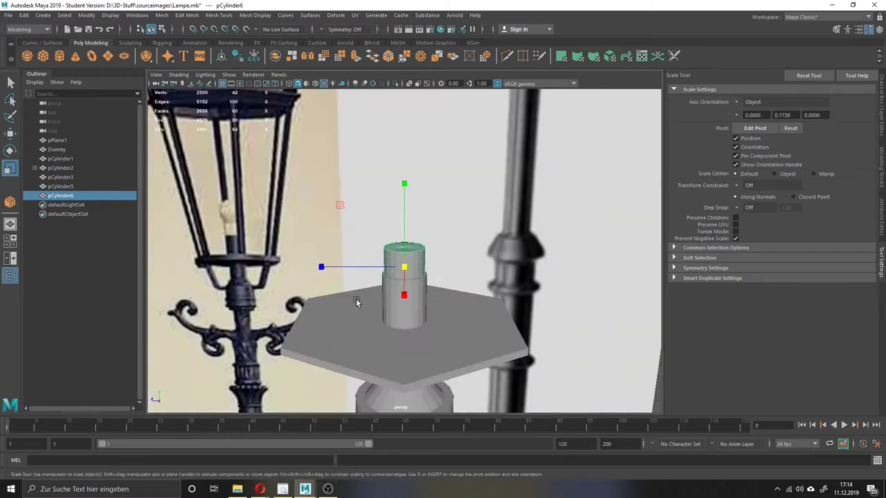
key(w)
alt+drag(356, 302, 371, 253)
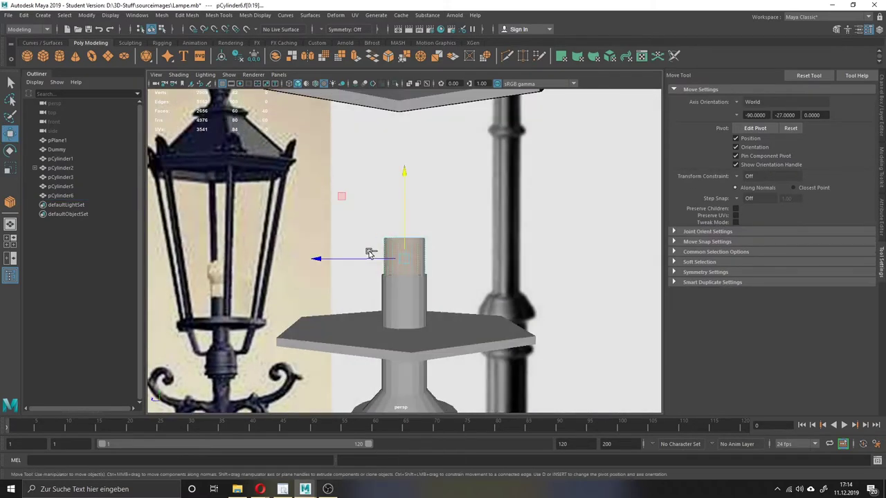
shift+drag(406, 218, 395, 197)
key(r)
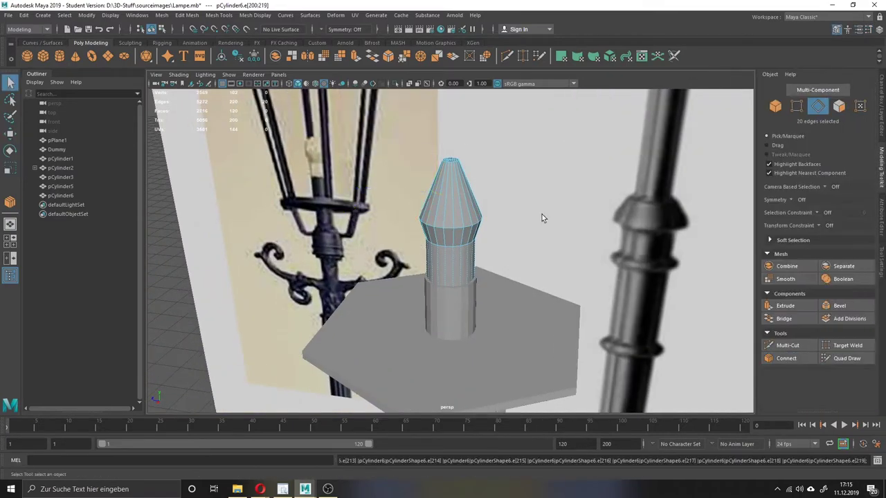
- Widen the post's upper vertex ring, then select the new slim cylinder
mouse_move(541, 213)
alt+mouse_down()
mouse_move(369, 208)
mouse_move(450, 171)
alt+mouse_up()
key(w)
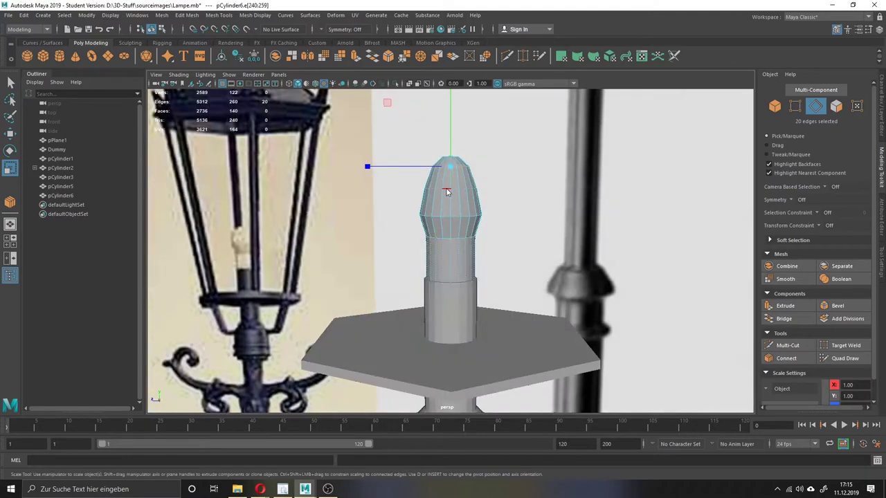
drag(364, 215, 375, 215)
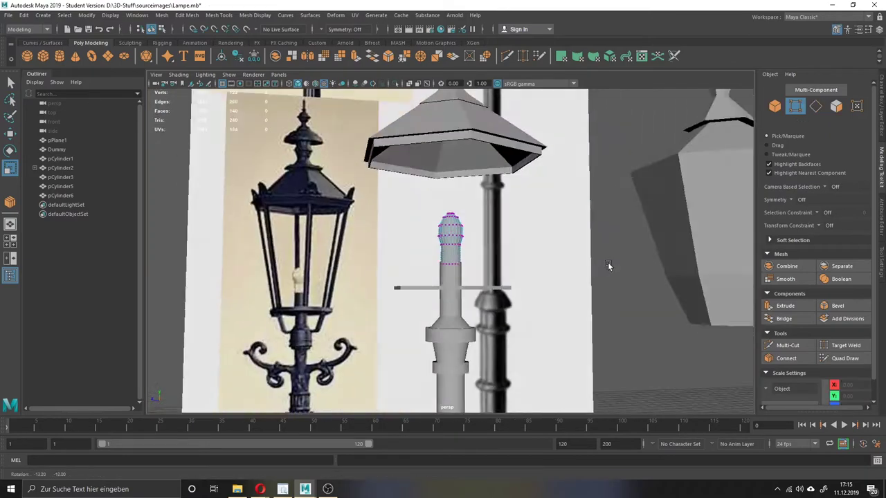
key(f)
click(882, 114)
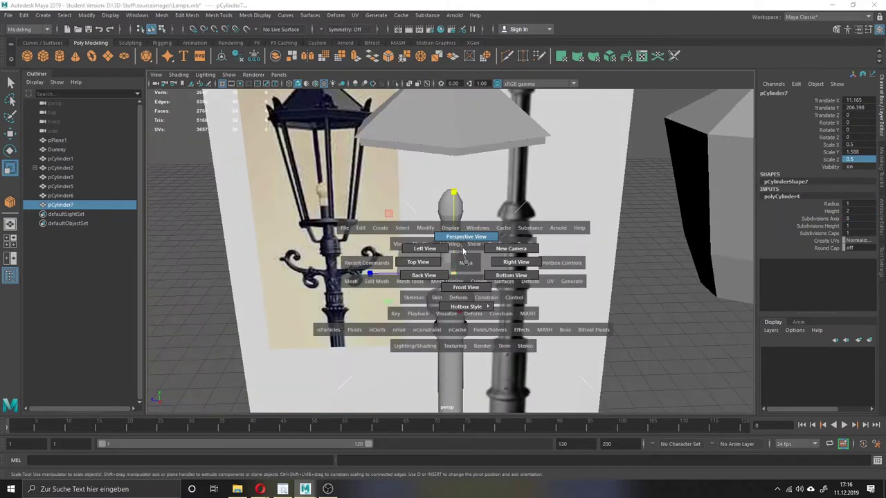
- Raise the slim rod slightly and select an edge of the hexagonal plate
key(w)
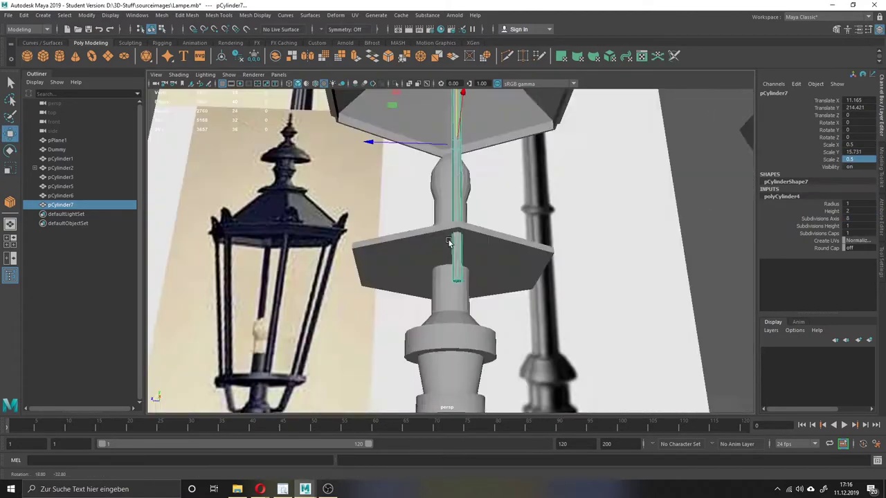
mouse_move(472, 151)
alt+mouse_down()
mouse_move(392, 373)
mouse_move(457, 215)
mouse_move(494, 268)
alt+mouse_up()
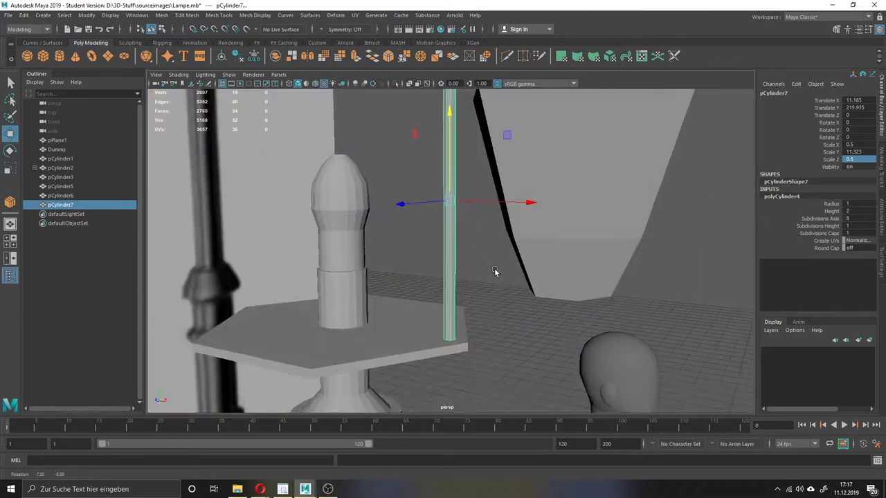
right_click(402, 235)
click(409, 221)
click(881, 177)
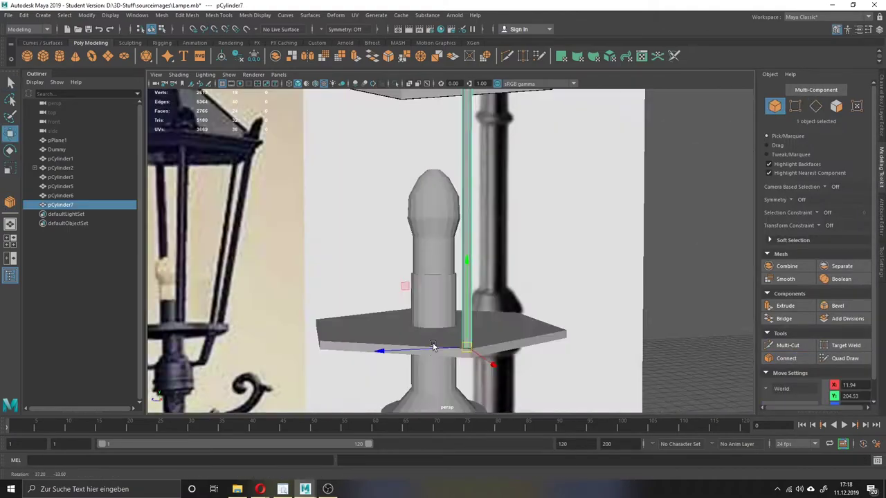
mouse_move(452, 294)
alt+mouse_down()
mouse_move(526, 269)
mouse_move(353, 323)
alt+mouse_up()
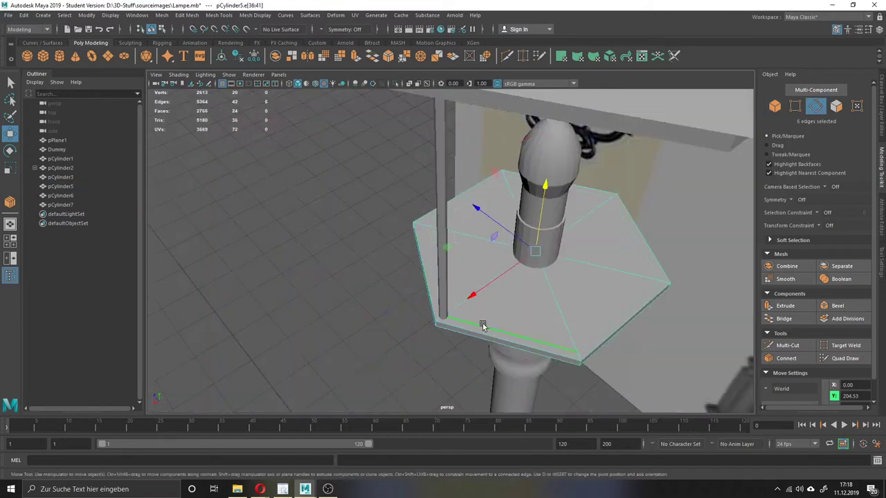
key(w)
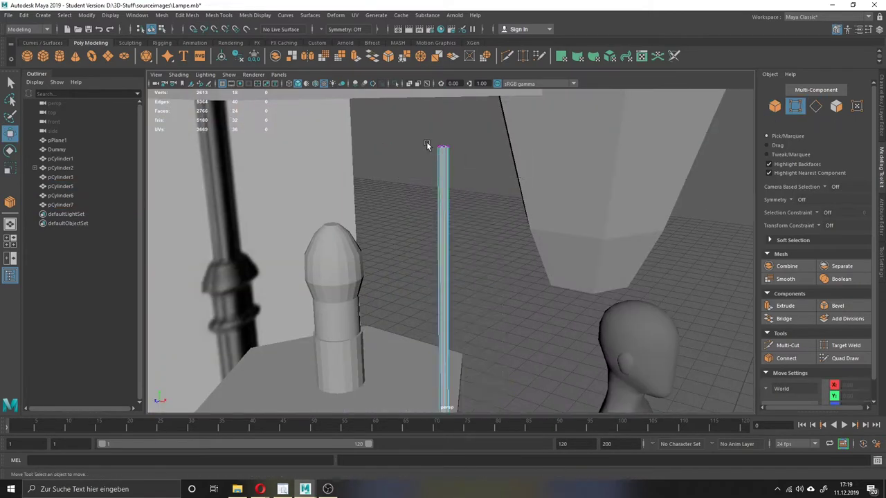
- Extrude the rod's top face and select its loop of side faces
mouse_move(415, 137)
mouse_down()
mouse_move(470, 158)
mouse_move(428, 274)
mouse_move(489, 268)
mouse_up()
key(F11)
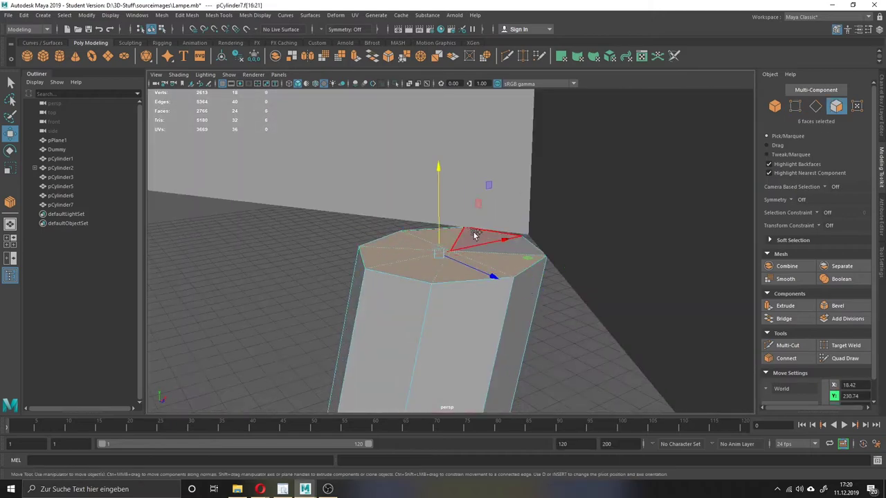
key(ctrl+e)
alt+right_drag(449, 173, 450, 223)
double_click(446, 234)
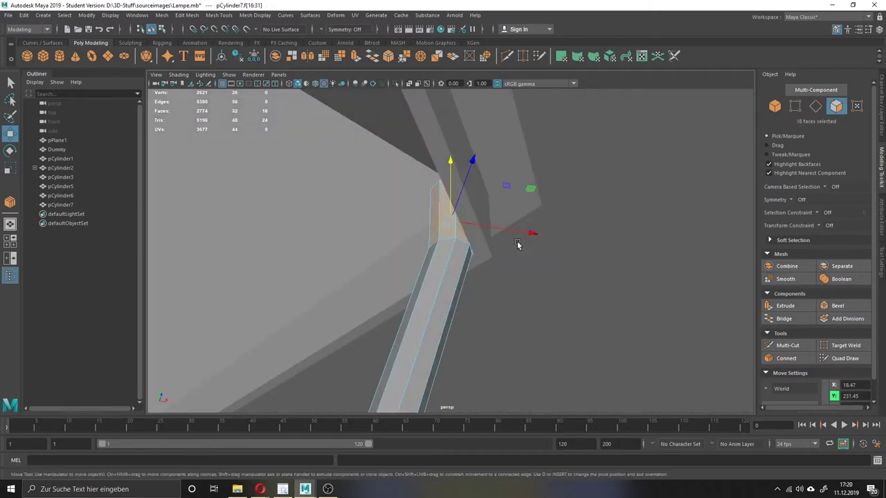
alt+drag(517, 240, 429, 221)
alt+right_drag(430, 222, 404, 190)
mouse_move(404, 190)
alt+mouse_down()
mouse_move(584, 231)
mouse_move(451, 286)
mouse_move(560, 266)
mouse_move(499, 322)
mouse_move(515, 387)
alt+mouse_up()
- Duplicate the strut repeatedly, moving and rotating each copy to another plate corner
key(ctrl+d)
key(r)
key(e)
key(ctrl+d)
key(w)
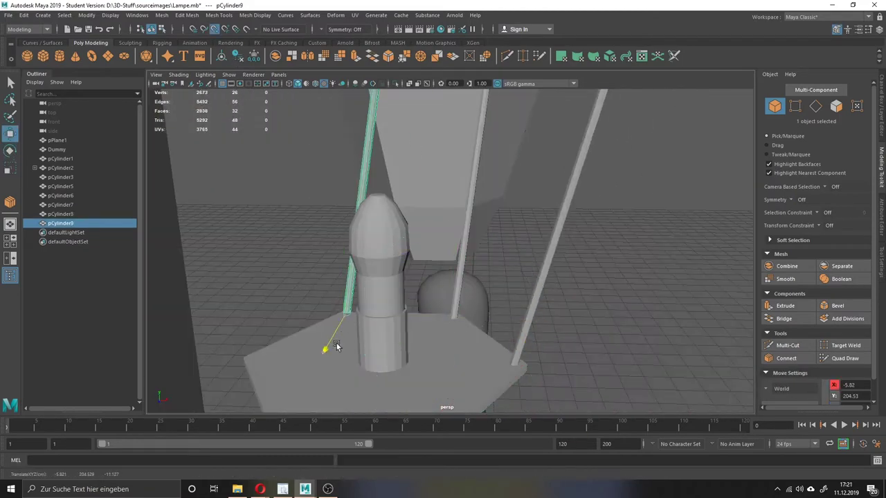
mouse_move(337, 347)
alt+mouse_down()
mouse_move(429, 238)
mouse_move(443, 205)
mouse_move(508, 239)
mouse_move(349, 363)
alt+mouse_up()
key(e)
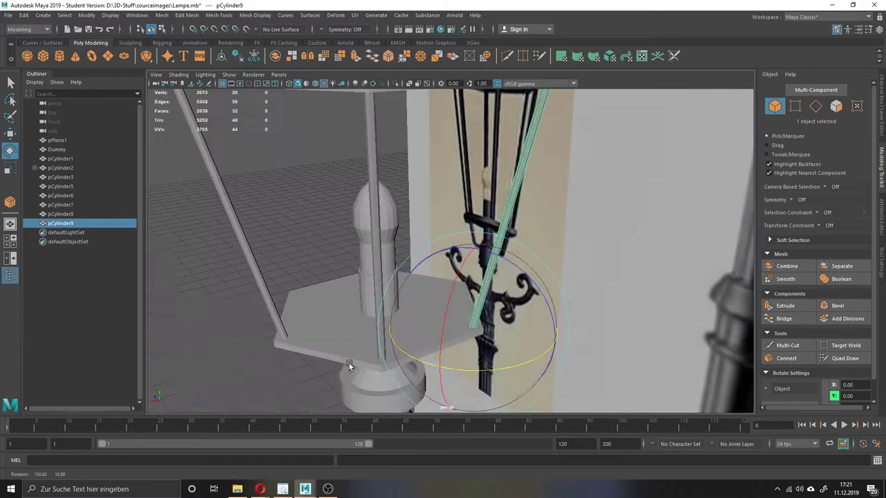
key(ctrl+d)
key(w)
mouse_move(497, 312)
alt+mouse_down()
mouse_move(553, 372)
mouse_move(524, 348)
mouse_move(485, 346)
mouse_move(482, 328)
mouse_move(503, 317)
mouse_move(617, 339)
alt+mouse_up()
key(ctrl+d)
key(ctrl+d)
key(ctrl+d)
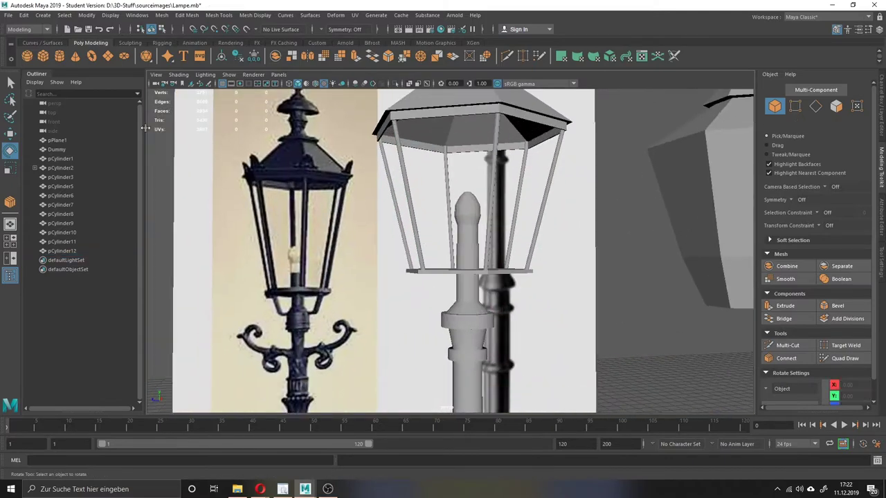
- Create a new cylinder and thin it to Scale X 0.45 and Scale Z 0.4
key(w)
key(f)
click(881, 146)
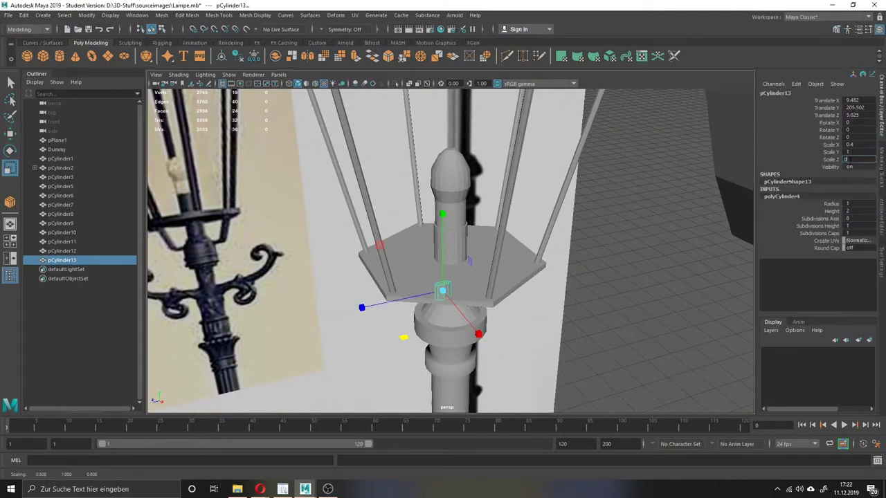
mouse_move(613, 251)
alt+mouse_down()
mouse_move(552, 238)
mouse_move(528, 242)
alt+mouse_up()
text(5)
key(Return)
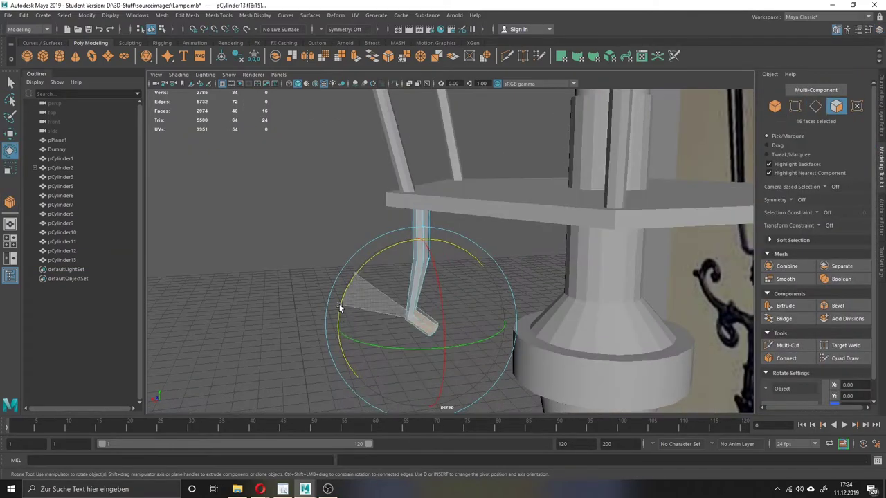
- Bend the extruded section down to horizontal and adjust the bracket's edges at the bend
drag(331, 296, 336, 330)
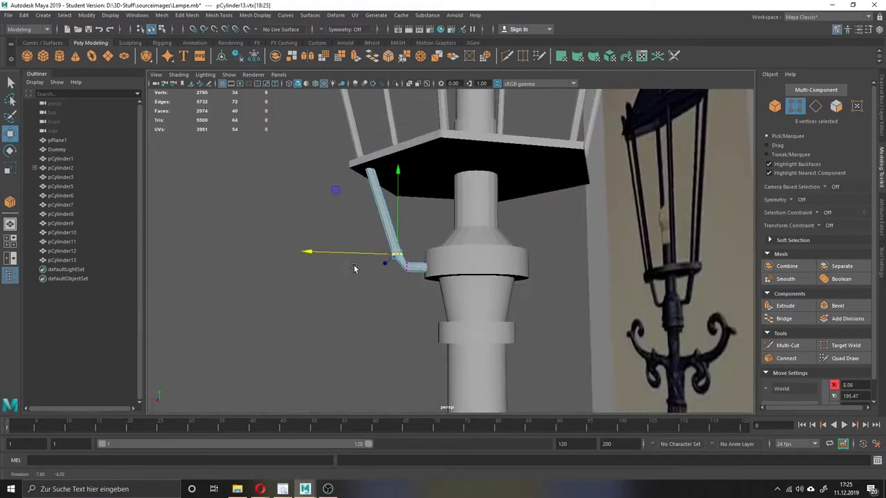
scroll(399, 246, up, 5)
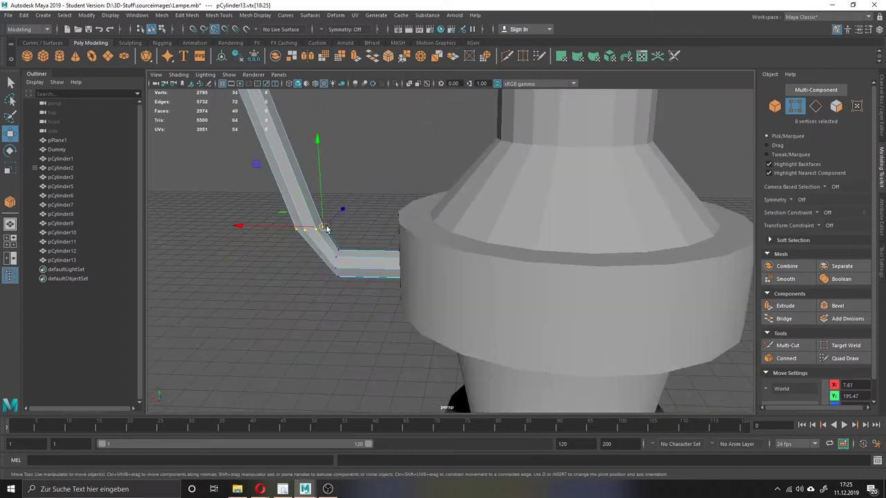
alt+drag(324, 229, 298, 262)
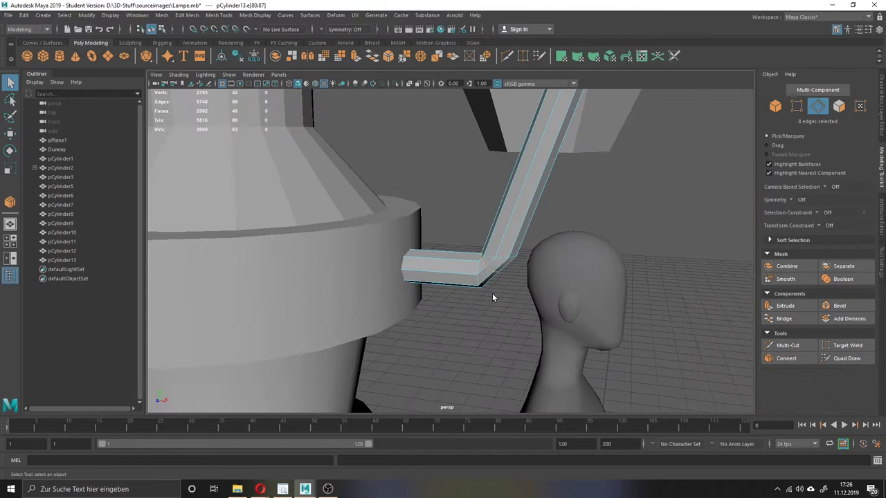
key(w)
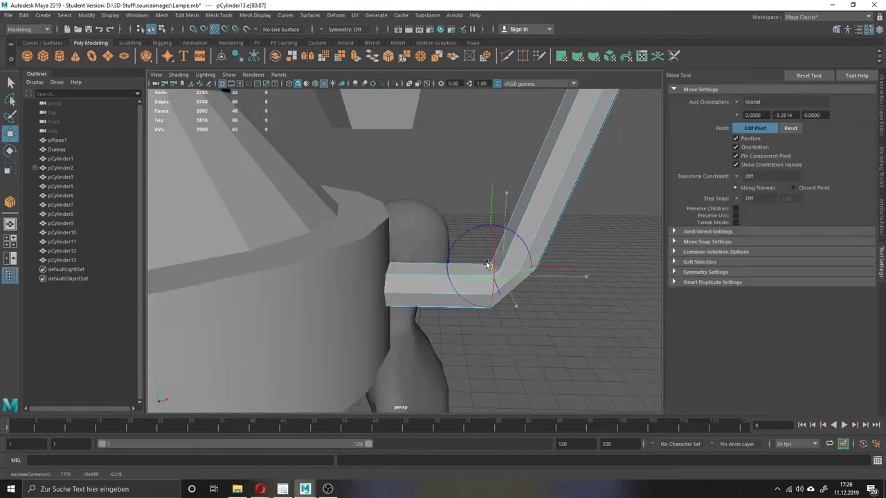
key(r)
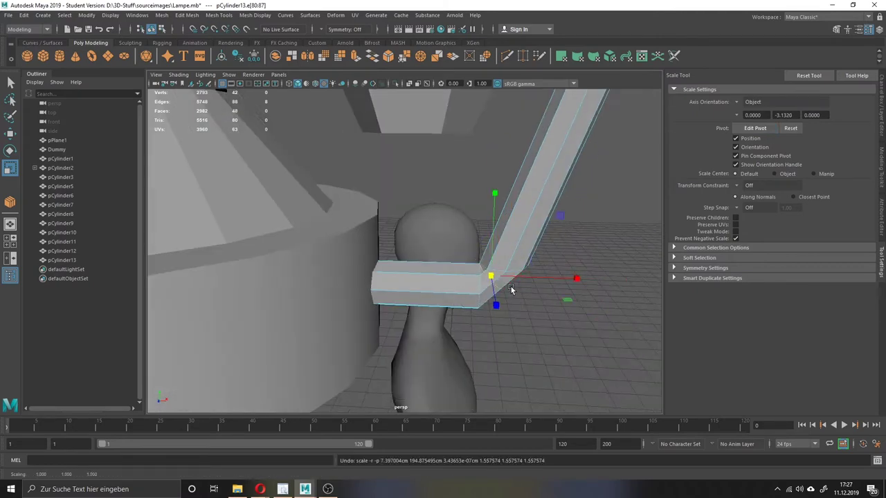
mouse_move(511, 290)
alt+mouse_down()
mouse_move(288, 291)
mouse_move(387, 297)
alt+mouse_up()
click(186, 16)
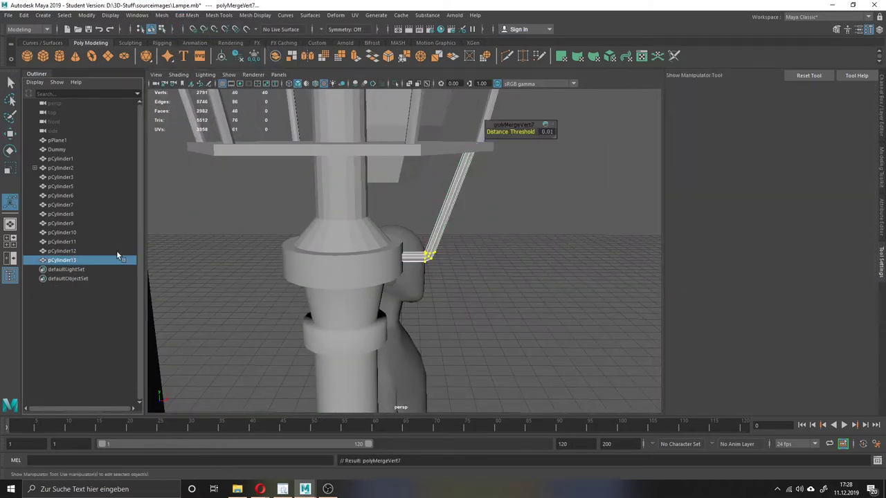
- Duplicate the finished bracket and rotate the copies around the post under the lamp head
key(w)
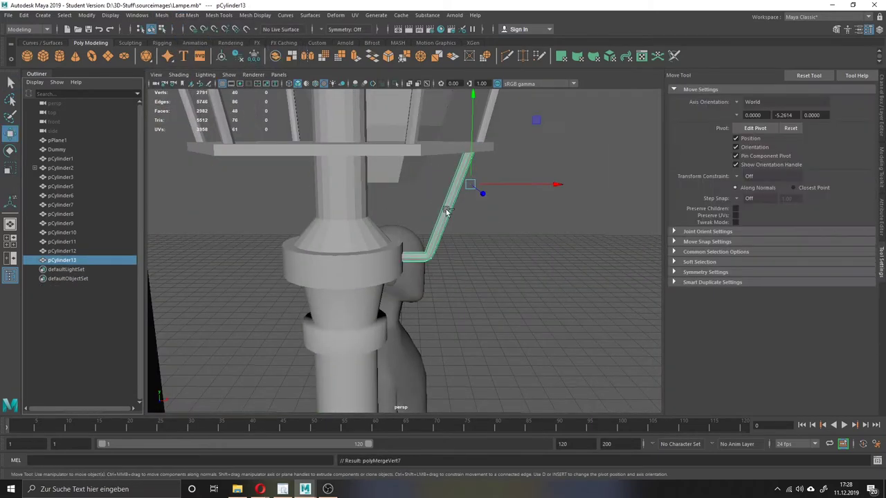
key(ctrl+d)
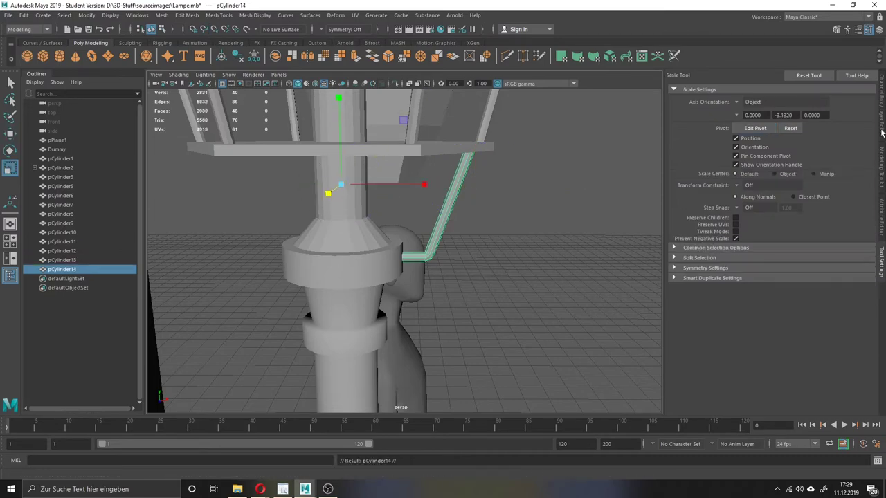
key(e)
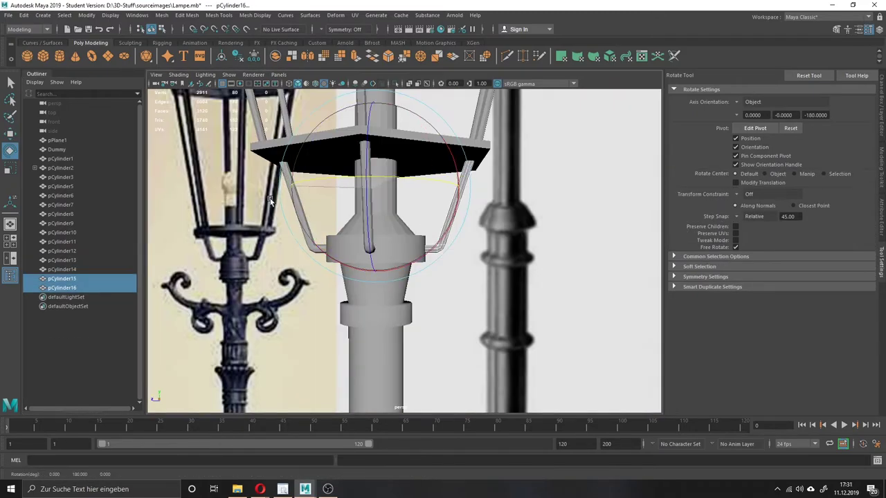
key(ctrl+z)
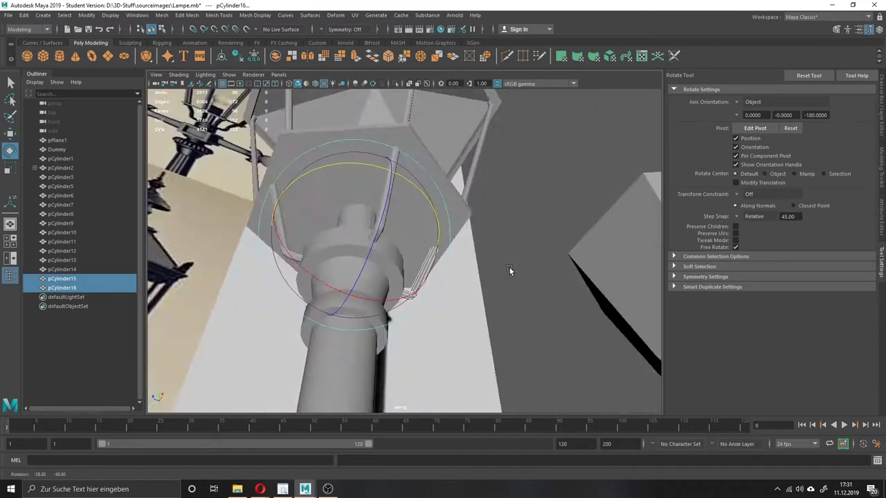
key(ctrl+z)
key(ctrl+z)
key(ctrl+z)
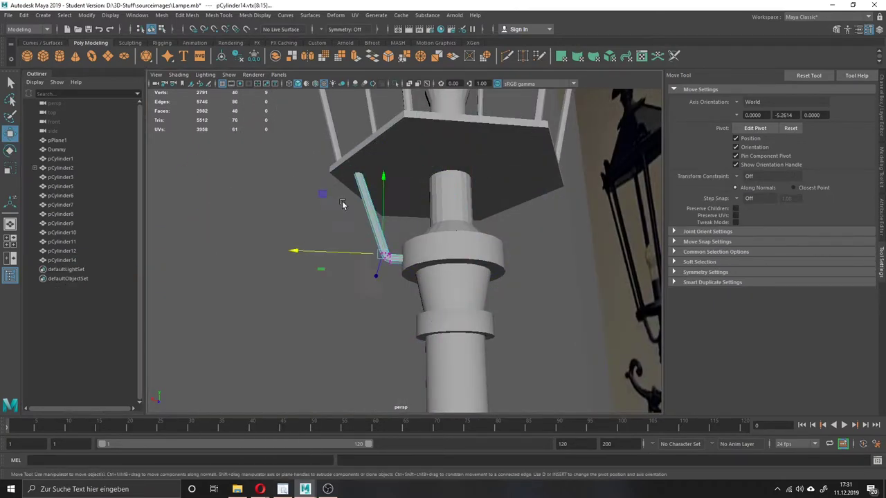
- Select the pCylinder14 bracket and remove the stray floating lantern top
right_click(337, 288)
click(76, 261)
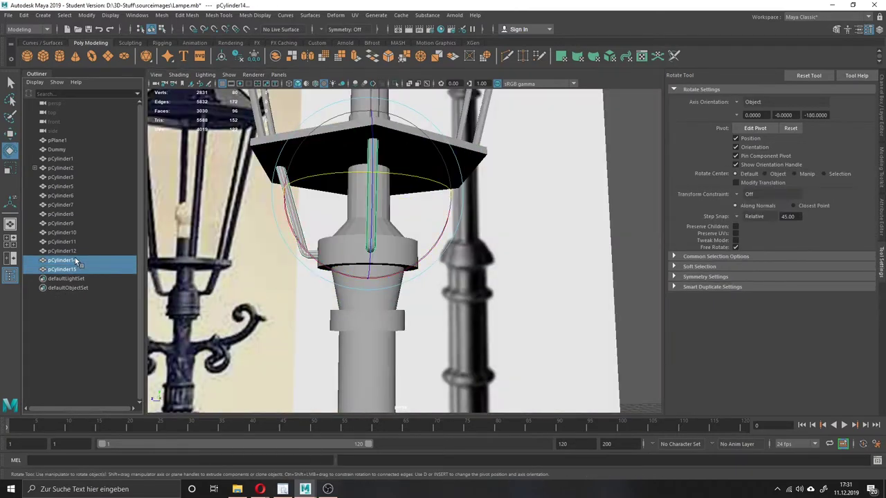
key(ctrl+z)
key(ctrl+z)
key(ctrl+z)
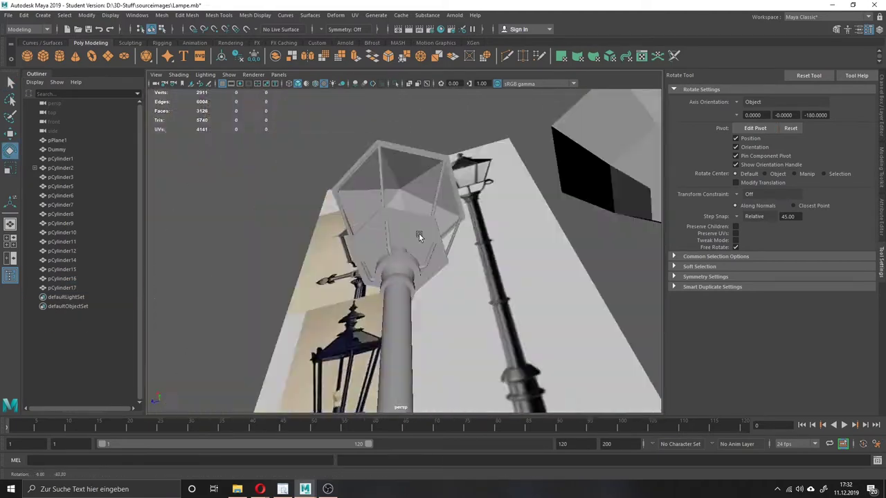
key(ctrl+z)
key(ctrl+z)
key(ctrl+z)
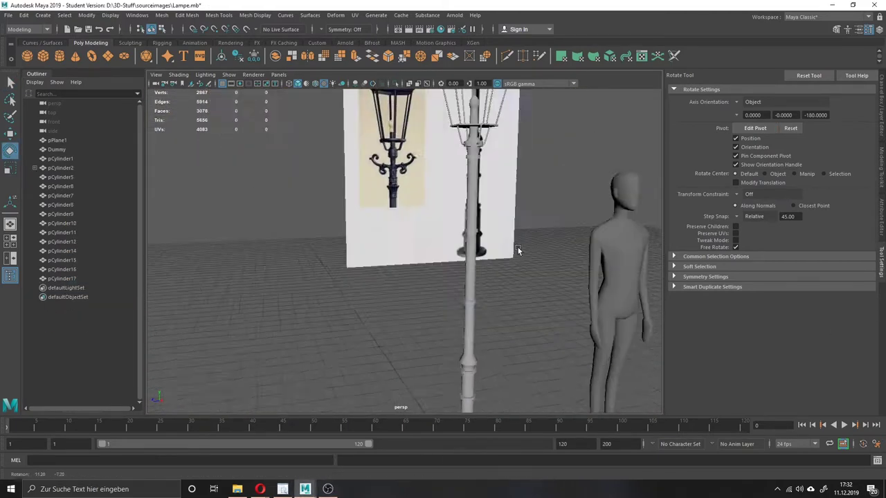
key(ctrl+z)
key(ctrl+z)
key(ctrl+z)
key(ctrl+z)
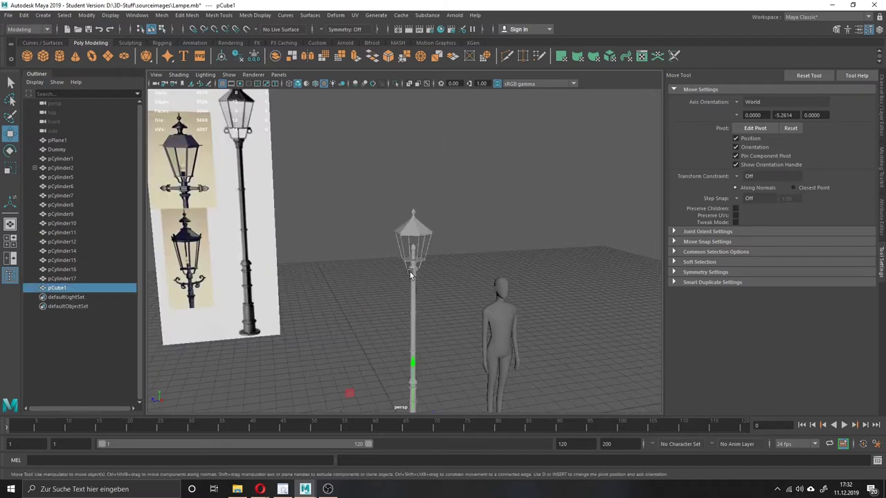
- Stand pane plane pPlane2 upright between the lantern rods, aligning its edges to them
key(ctrl+z)
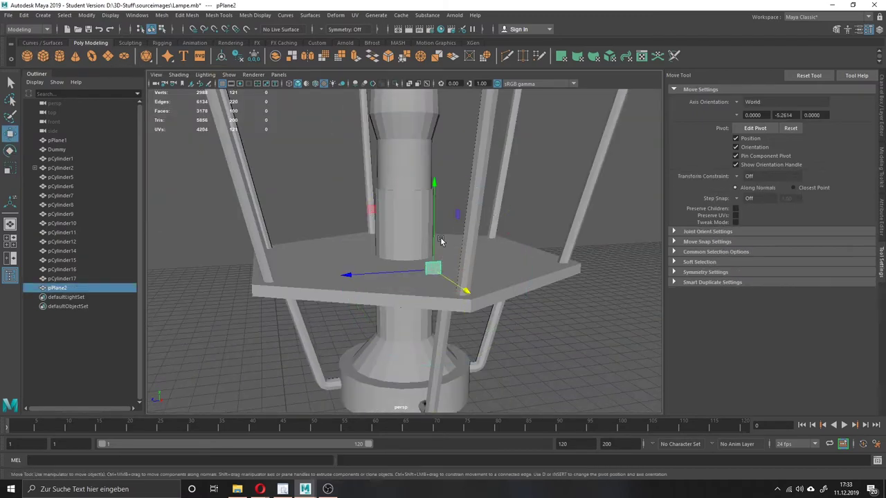
key(ctrl+z)
key(ctrl+z)
key(ctrl+z)
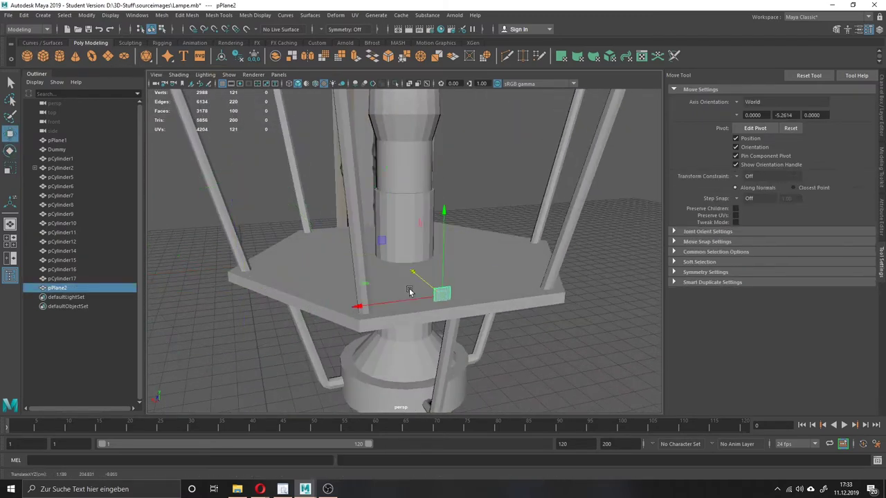
key(ctrl+a)
key(ctrl+z)
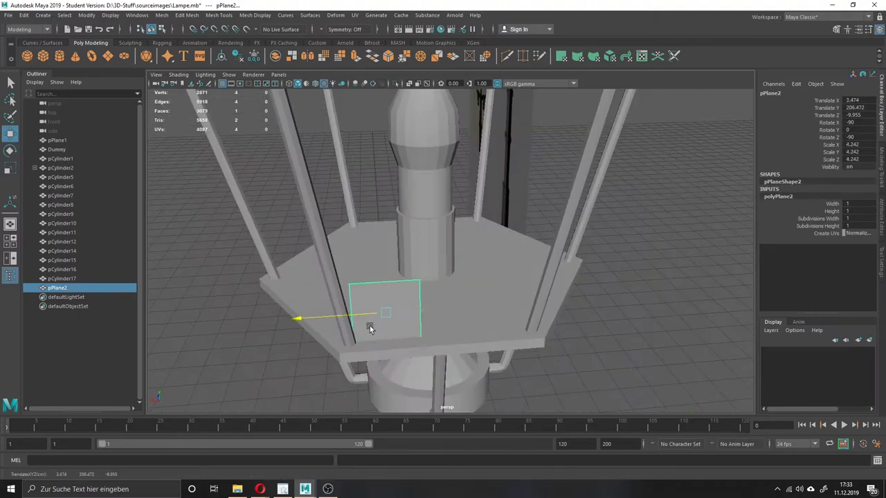
key(ctrl+z)
key(ctrl+z)
key(ctrl+z)
key(ctrl+z)
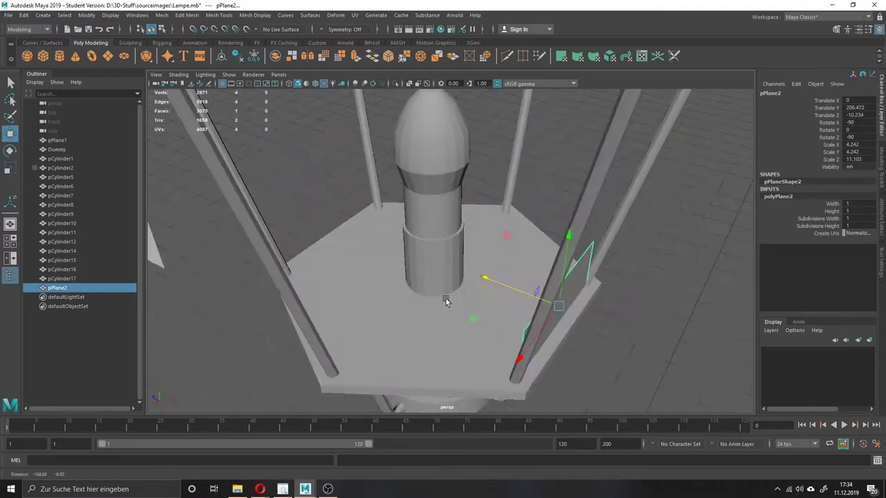
key(ctrl+z)
key(ctrl+z)
key(ctrl+z)
key(ctrl+z)
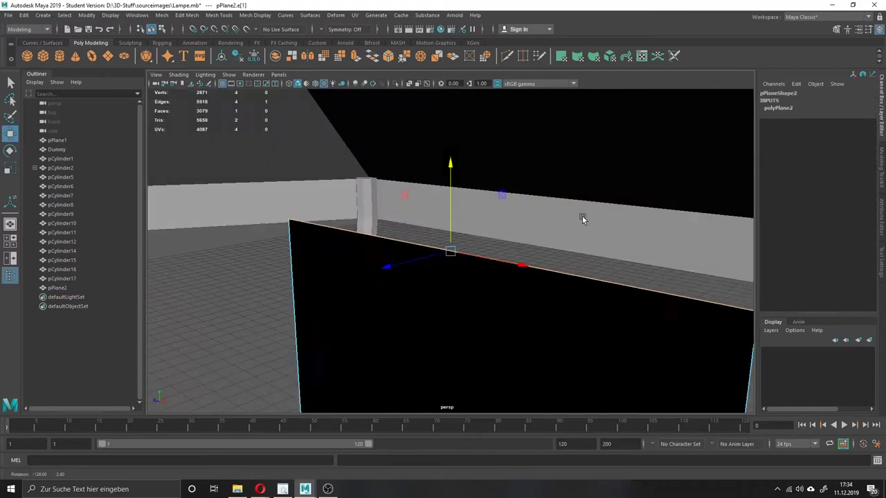
key(ctrl+z)
key(ctrl+z)
key(ctrl+z)
key(ctrl+z)
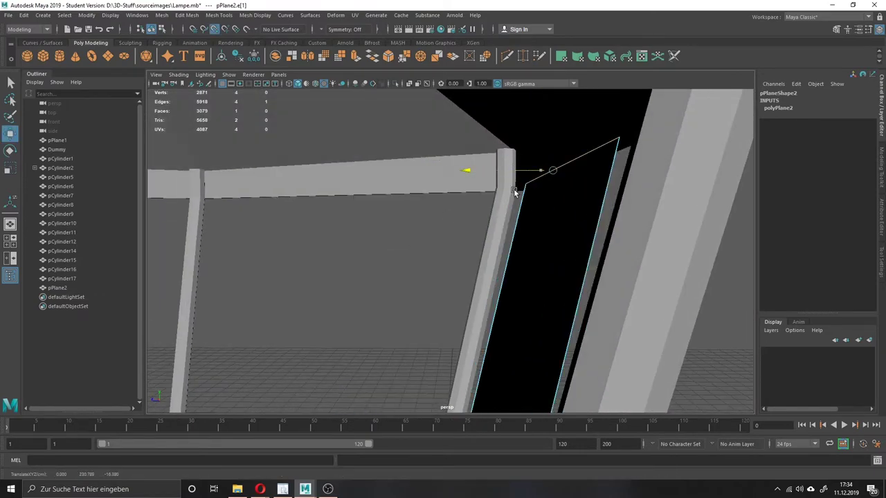
key(ctrl+z)
key(ctrl+z)
key(ctrl+z)
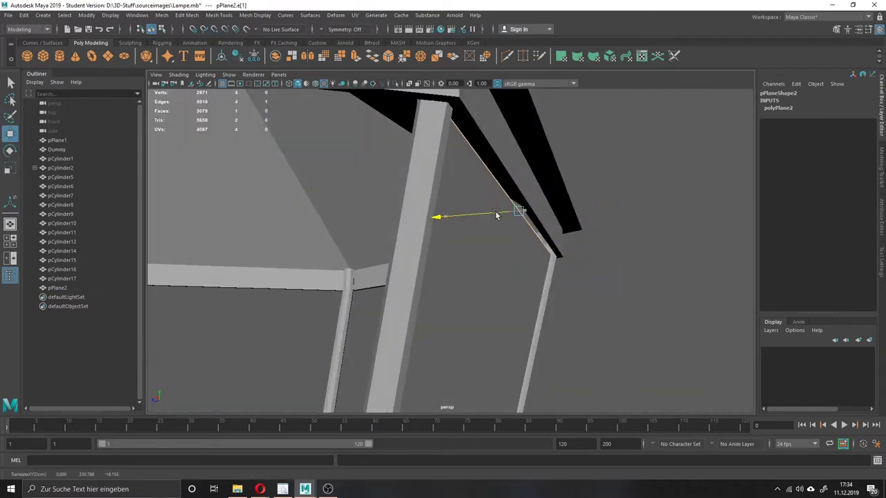
key(ctrl+z)
key(ctrl+z)
key(ctrl+z)
key(ctrl+z)
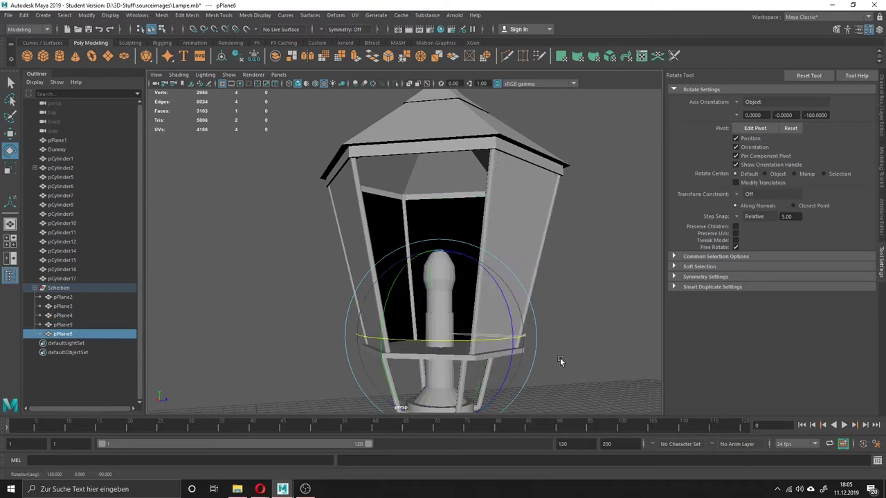
- Select the lamp pole and pick the edge ring around its base
key(ctrl+z)
key(ctrl+z)
key(ctrl+z)
key(ctrl+z)
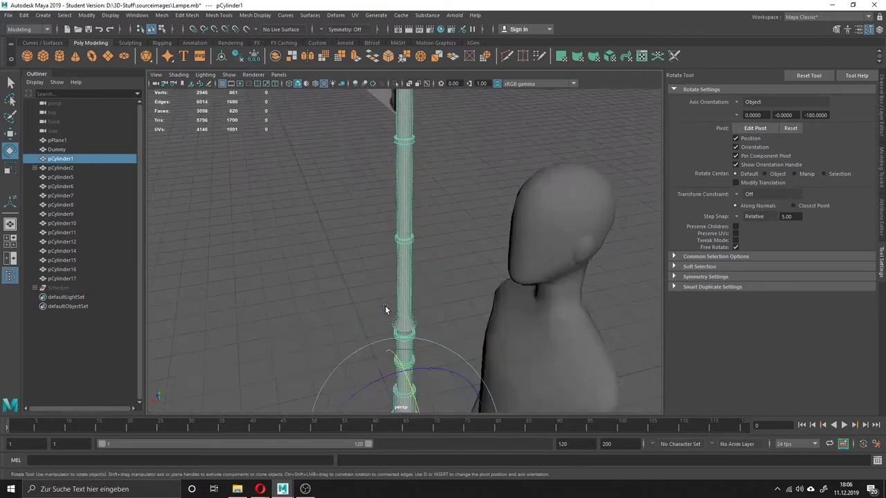
key(ctrl+z)
key(ctrl+z)
key(ctrl+z)
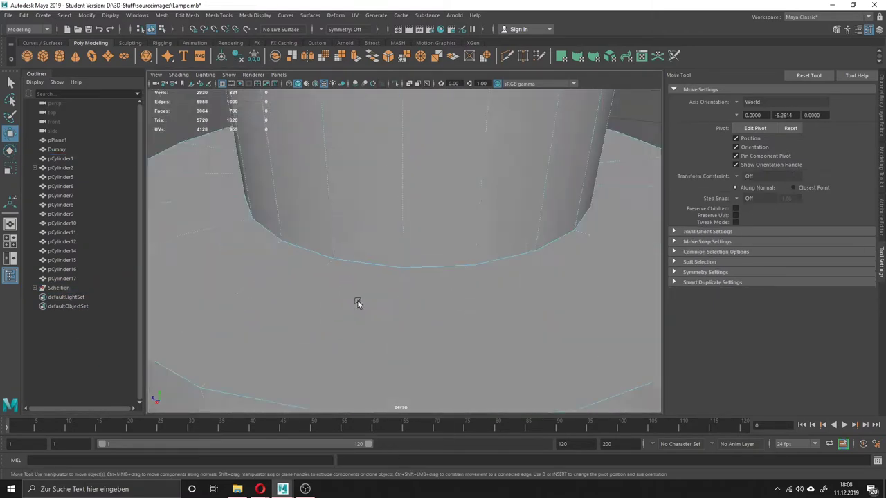
right_click(243, 234)
right_click(366, 227)
click(366, 287)
key(ctrl+z)
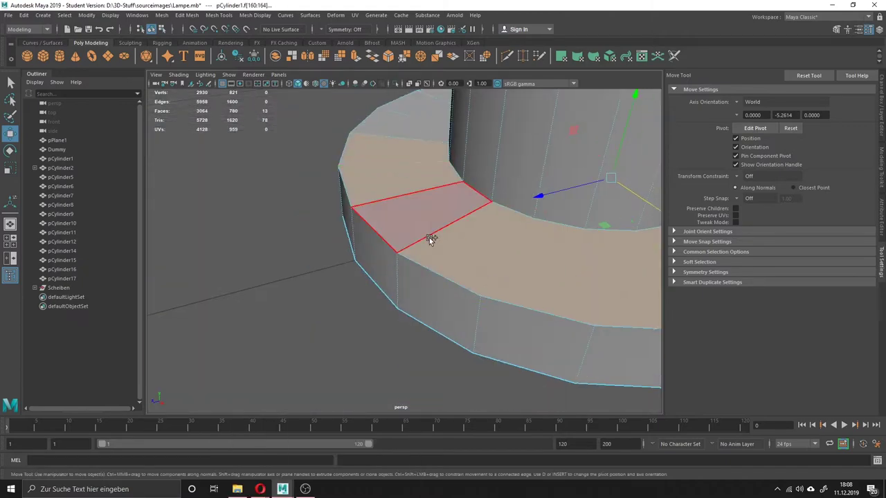
key(ctrl+z)
key(ctrl+z)
key(ctrl+z)
click(881, 192)
key(ctrl+z)
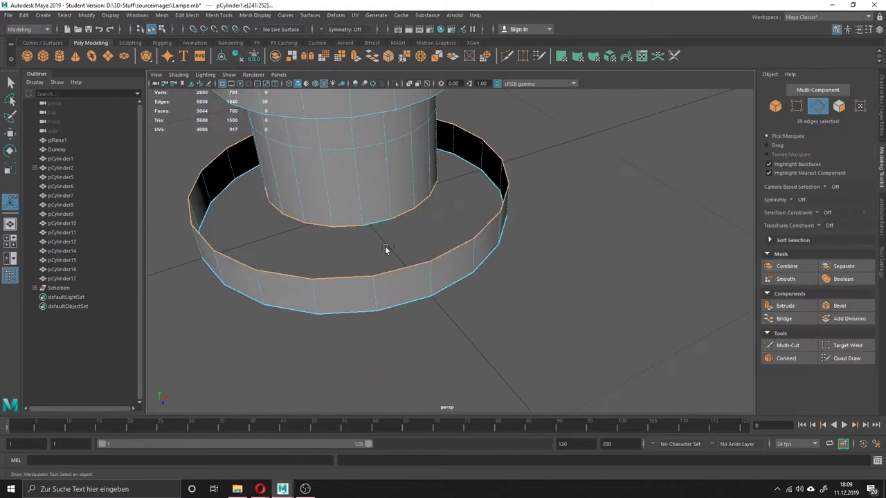
key(ctrl+z)
key(ctrl+z)
- Bevel the base plate's rim edges and the collar ring's edge loop
alt+middle_drag(608, 213, 305, 264)
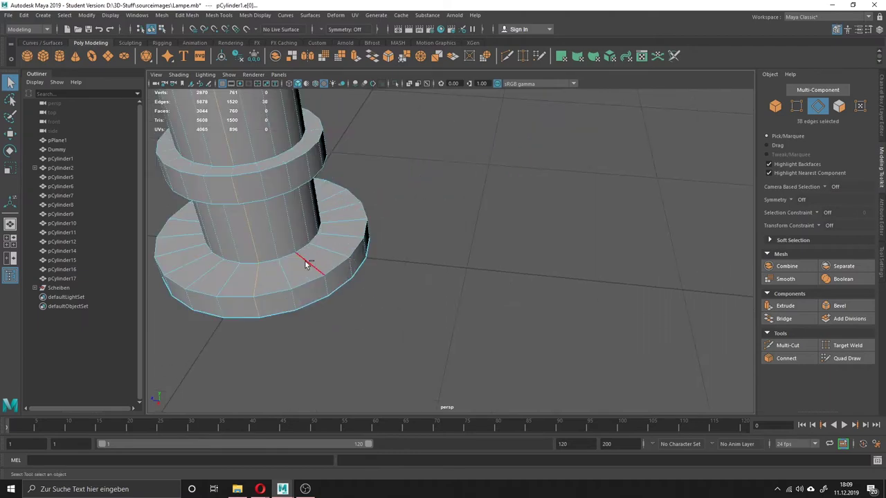
mouse_move(327, 191)
alt+mouse_down()
mouse_move(455, 271)
mouse_move(388, 254)
mouse_move(415, 208)
alt+mouse_up()
double_click(429, 251)
key(3)
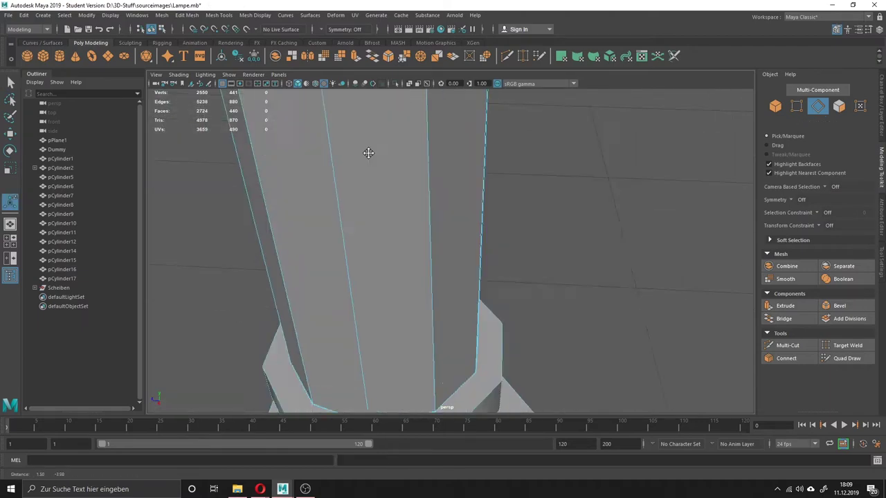
mouse_move(367, 152)
alt+mouse_down()
mouse_move(401, 307)
mouse_move(690, 344)
alt+mouse_up()
click(839, 305)
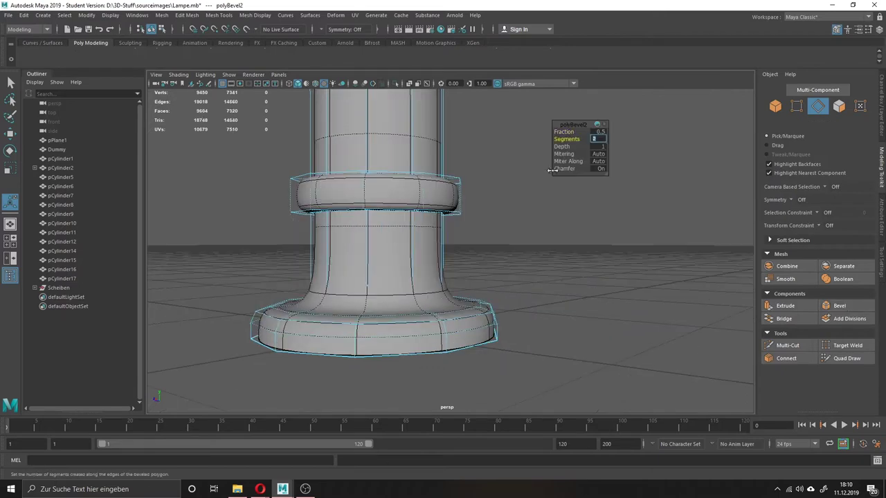
alt+drag(604, 134, 692, 277)
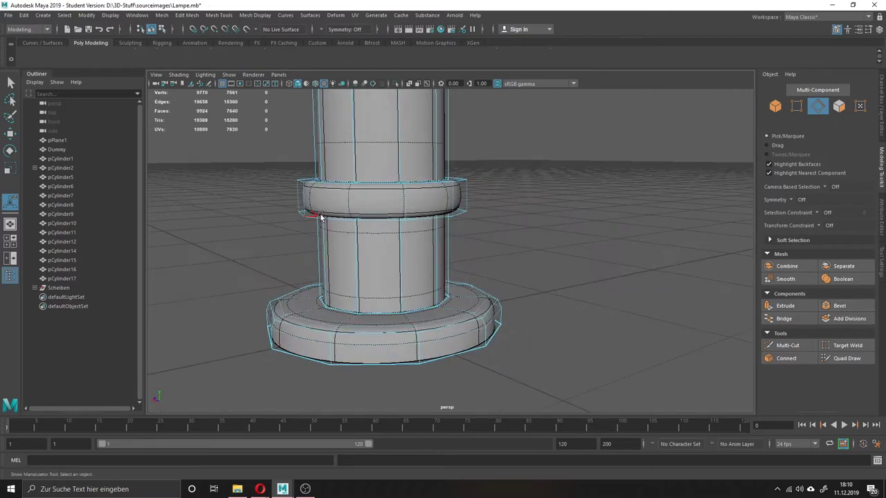
click(839, 306)
- Shift an edge loop higher up the column and extrude faces to form a new ring
alt+drag(601, 136, 302, 194)
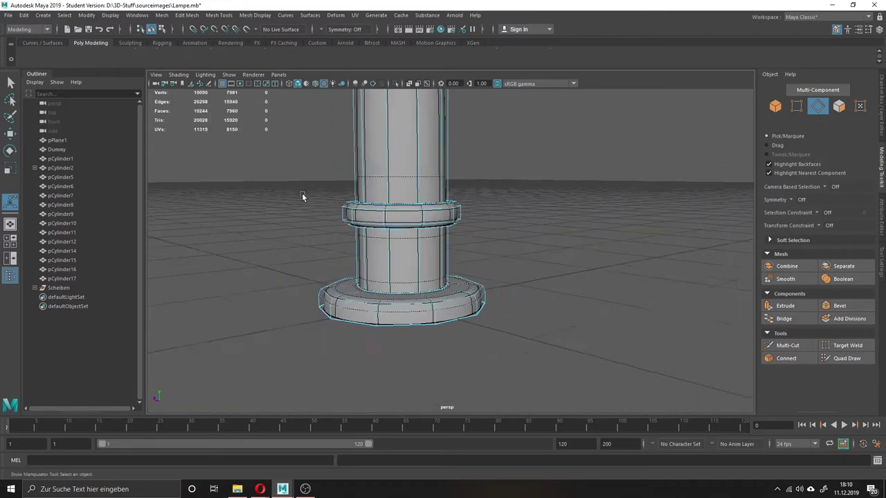
double_click(429, 404)
mouse_move(603, 135)
alt+mouse_down()
mouse_move(364, 184)
mouse_move(593, 259)
alt+mouse_up()
double_click(454, 309)
key(w)
mouse_move(454, 309)
alt+mouse_down()
mouse_move(427, 251)
mouse_move(462, 240)
alt+mouse_up()
click(781, 310)
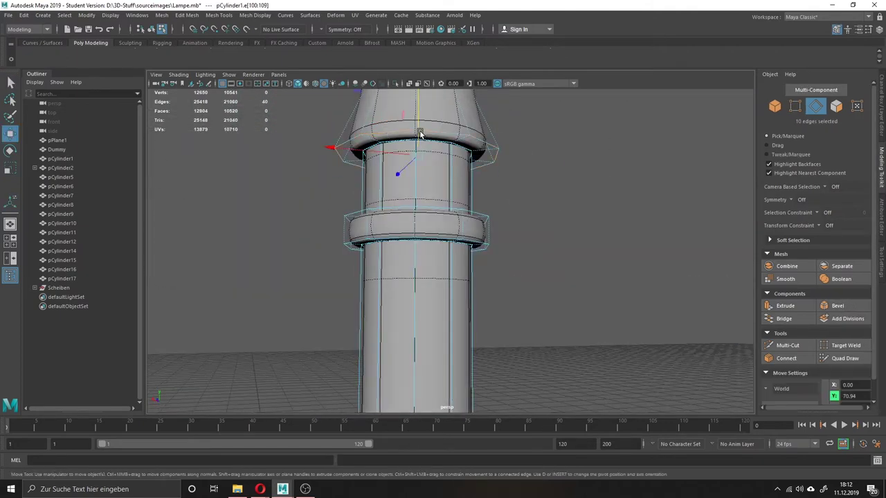
- Bevel the flared cone's edges and adjust the bevel Fraction
key(ctrl+b)
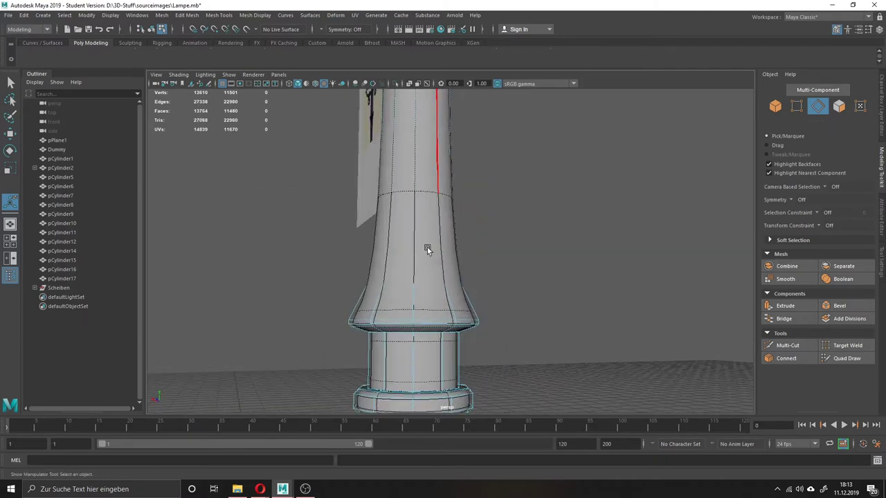
click(604, 132)
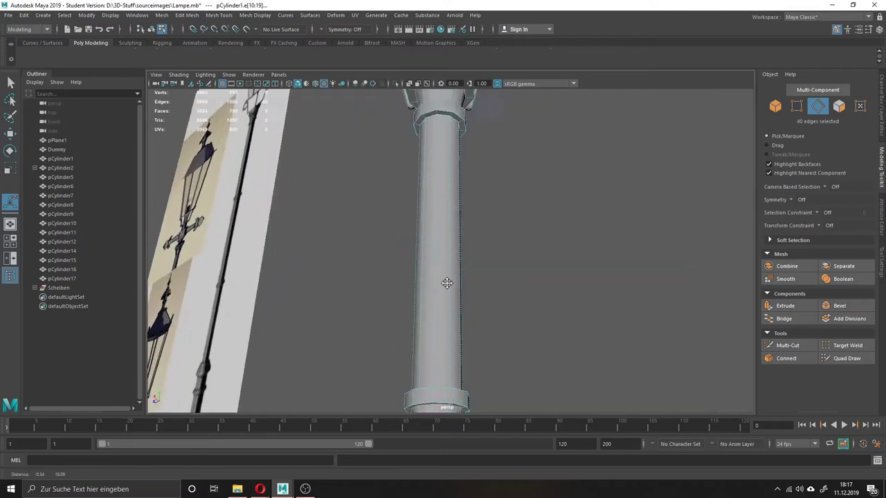
- Bevel the upper collar edges at fraction 0.03 and undo the cone's trial bevel
mouse_move(429, 235)
alt+mouse_down()
mouse_move(445, 239)
mouse_move(453, 177)
alt+mouse_up()
key(ctrl+b)
click(605, 131)
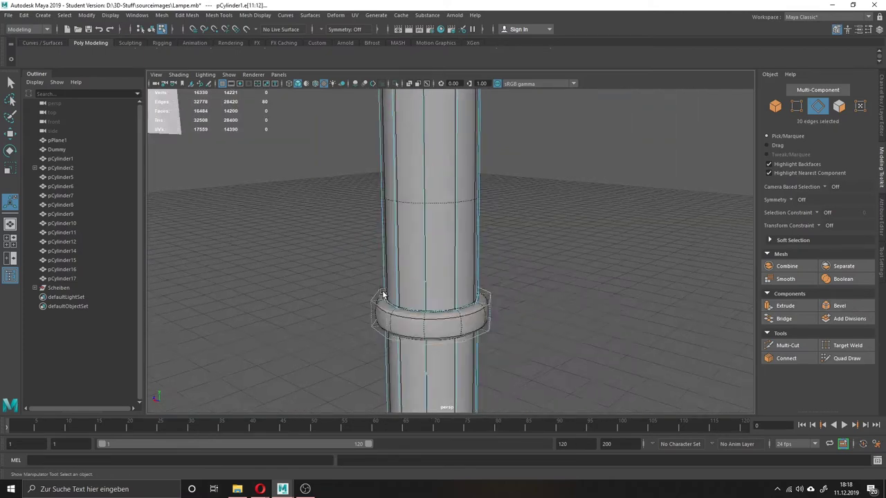
alt+drag(364, 207, 341, 247)
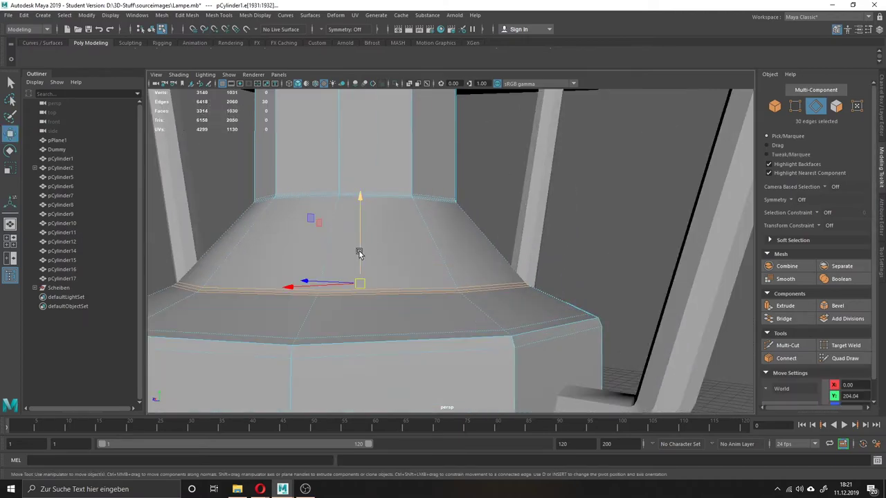
key(ctrl+z)
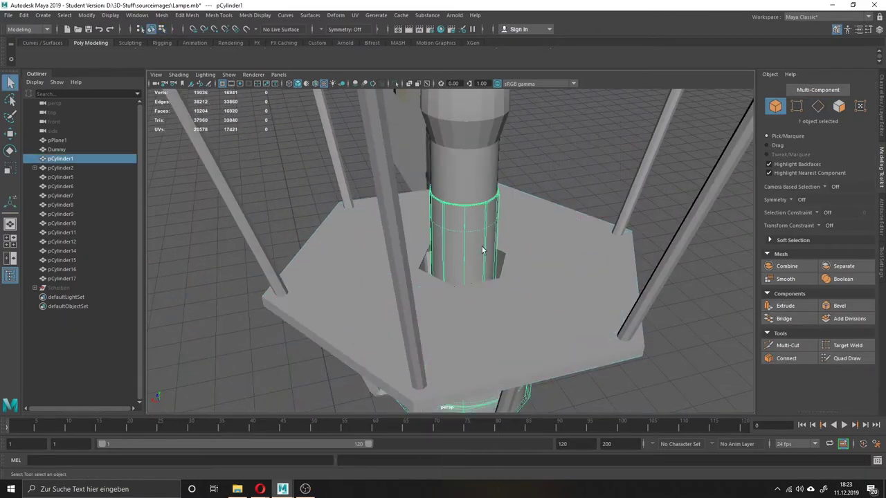
- Frame the Stamm pole and apply Mesh > Smooth to round it
alt+drag(448, 304, 461, 260)
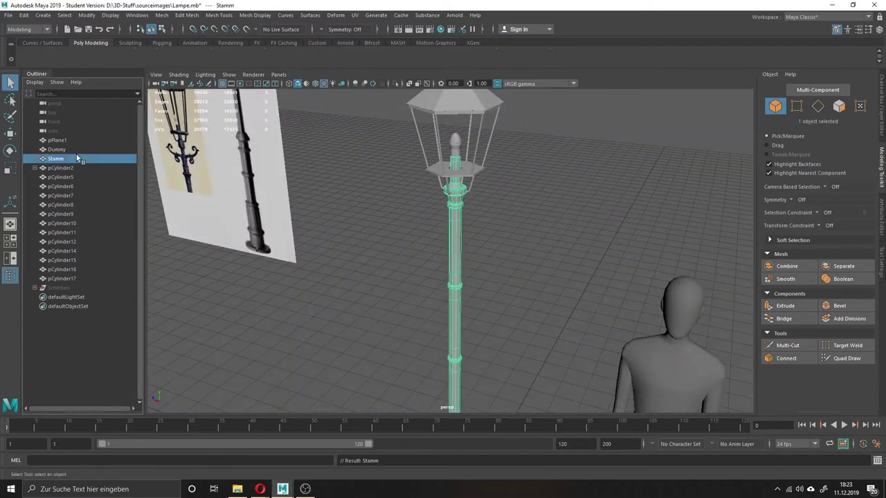
key(f)
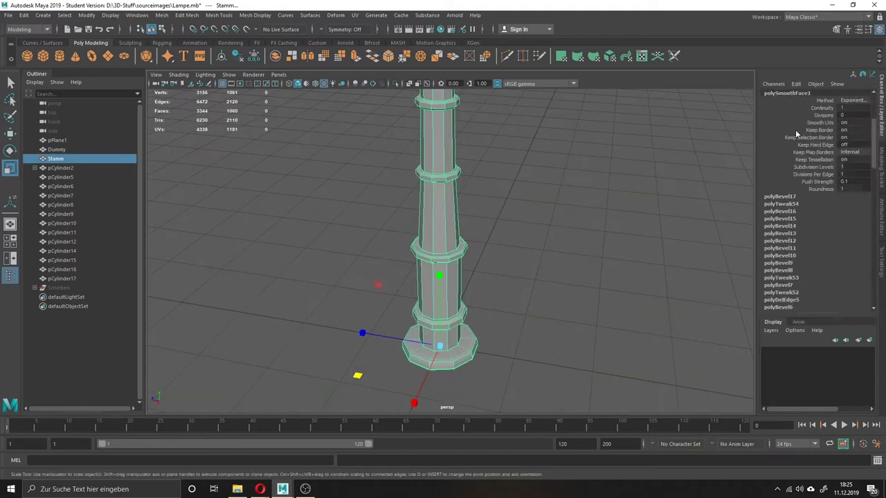
click(339, 56)
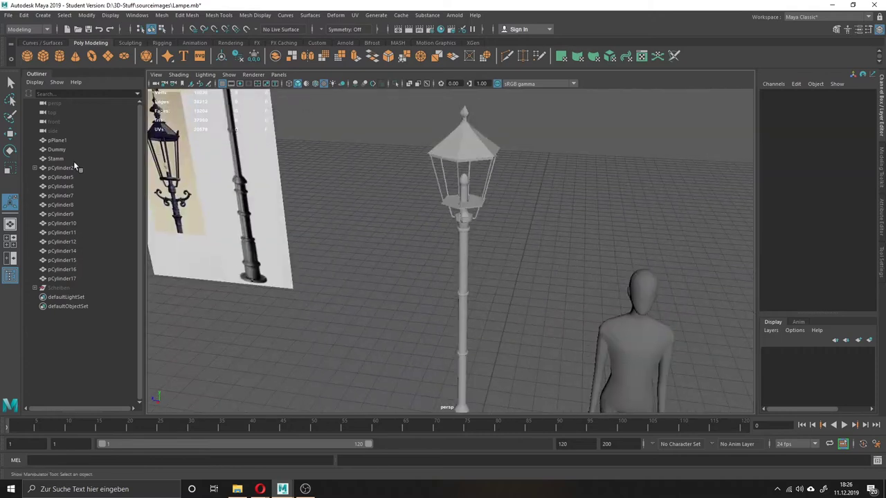
- Rename the pole to Stamm_high and scale up the bulb pCylinder6
double_click(58, 159)
text(_high)
click(60, 186)
key(f)
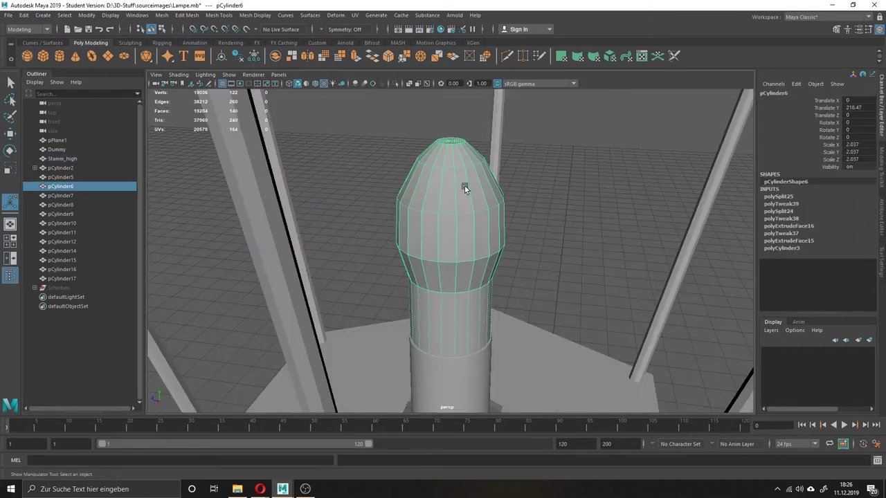
key(r)
mouse_move(371, 336)
mouse_down()
mouse_move(380, 349)
mouse_move(415, 298)
mouse_up()
- Select the bulb's upper vertices and edge ring and bevel them into a rounded top
drag(362, 113, 510, 253)
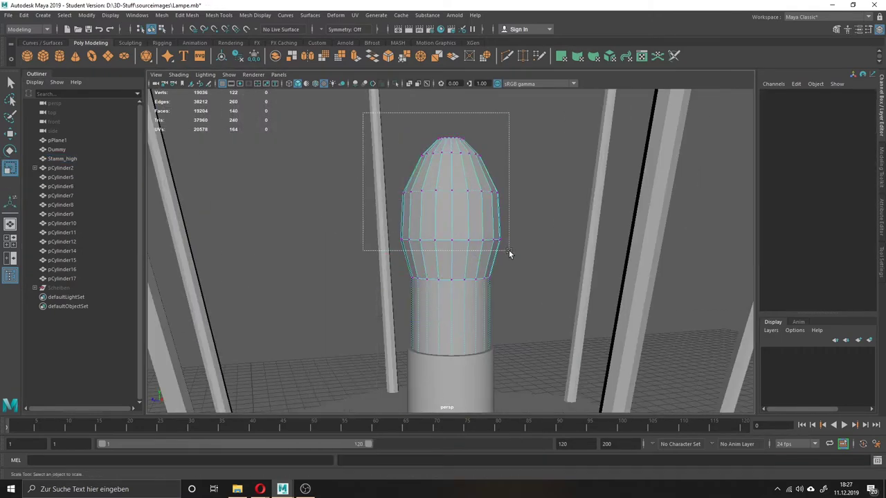
click(400, 361)
click(415, 291)
key(f)
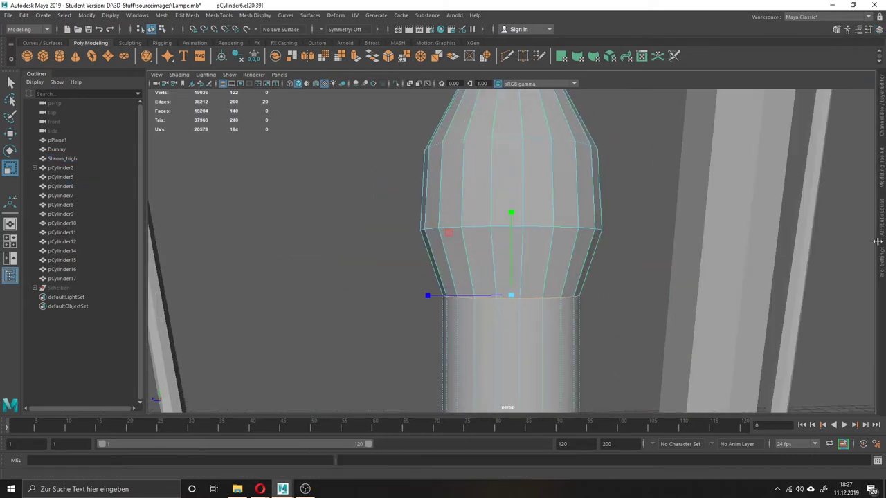
key(ctrl+b)
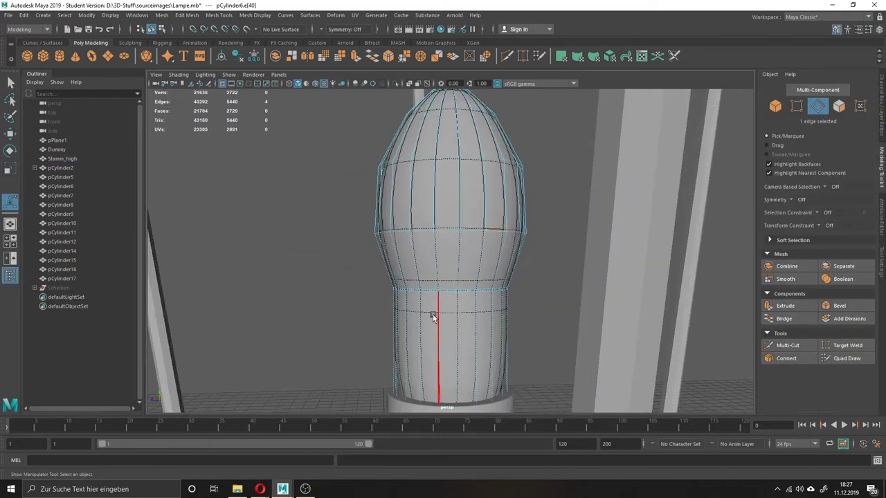
drag(518, 292, 401, 270)
key(3)
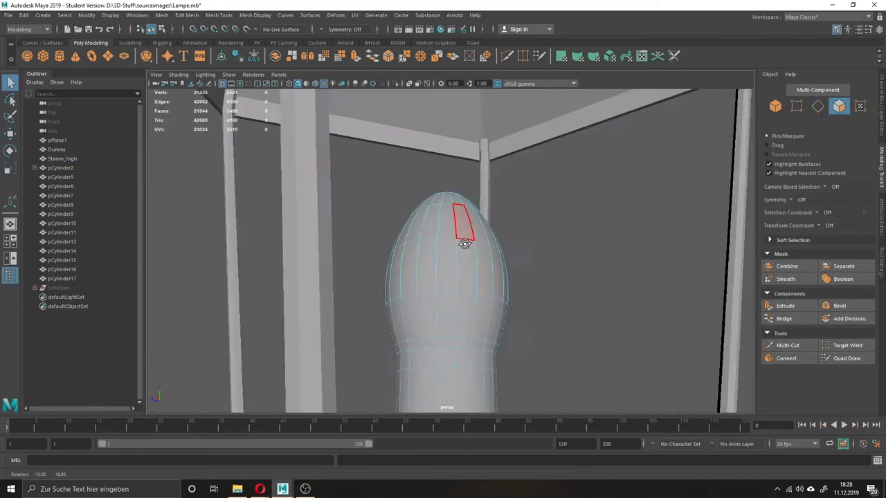
- Inspect the rounded bulb with smooth preview from another angle
key(F8)
key(1)
mouse_move(593, 220)
alt+mouse_down()
mouse_move(445, 282)
mouse_move(494, 279)
mouse_move(451, 247)
alt+mouse_up()
key(3)
key(r)
key(F9)
key(F8)
- Save the scene as Lampe.mb, confirming the student-file prompt
key(ctrl+s)
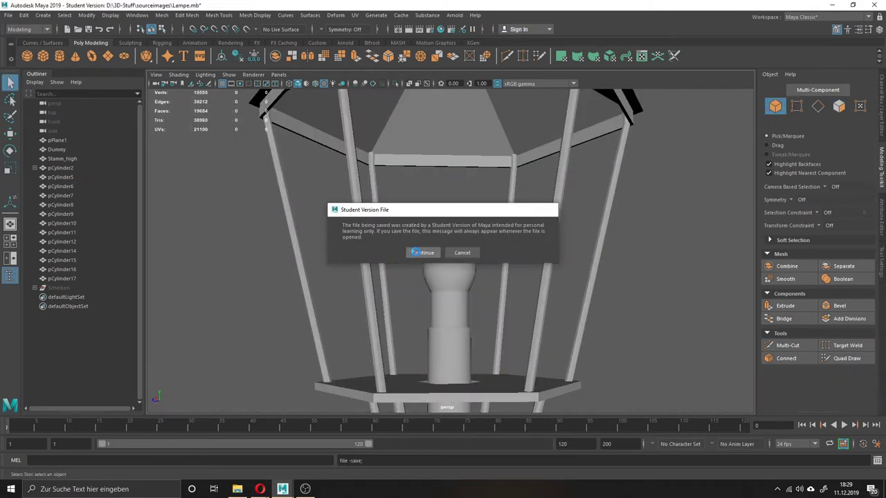
key(Return)
scroll(464, 372, up, 2)
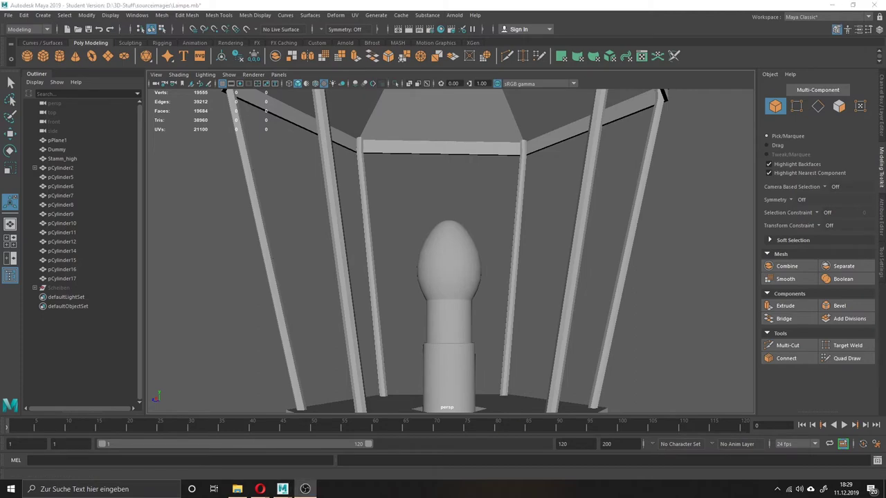
- Bevel the hexagonal plate's outer edges
key(F10)
click(711, 260)
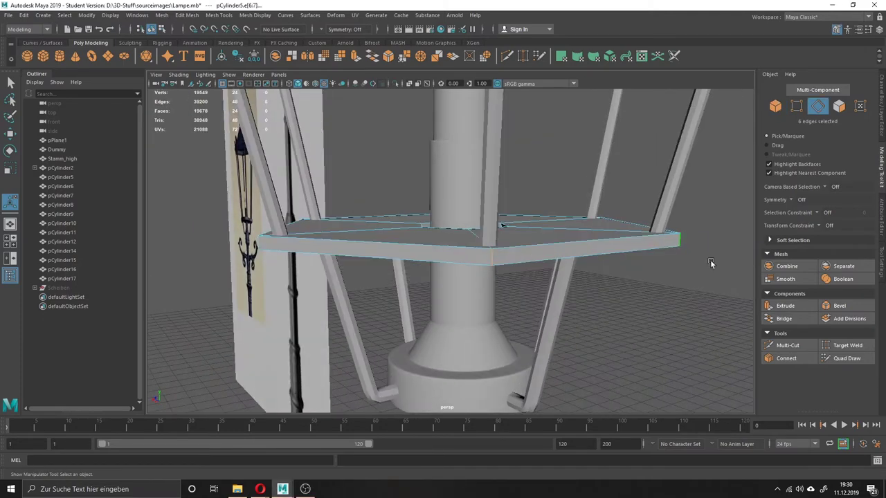
key(ctrl+b)
alt+drag(595, 144, 593, 132)
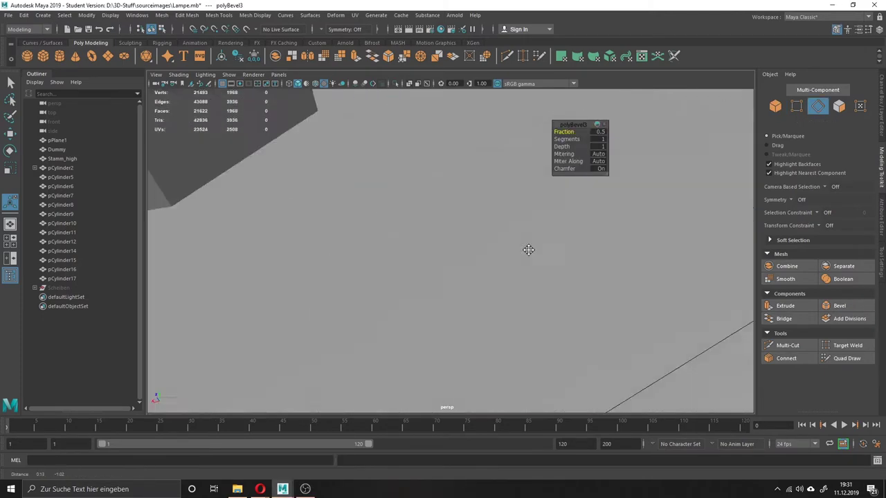
scroll(528, 250, up, 3)
click(597, 140)
- Scale the edge ring around the pillar hole circular and bevel its rim
alt+drag(604, 134, 409, 194)
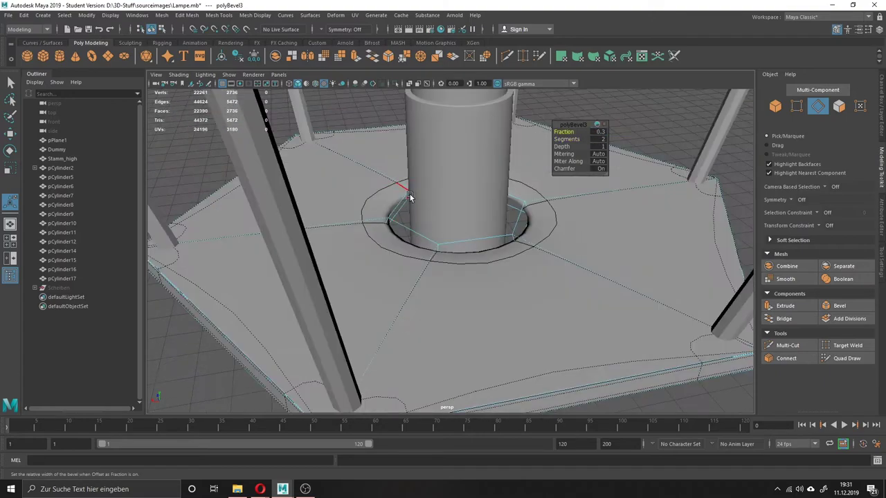
double_click(396, 204)
key(r)
mouse_move(439, 273)
alt+mouse_down()
mouse_move(427, 209)
mouse_move(443, 197)
alt+mouse_up()
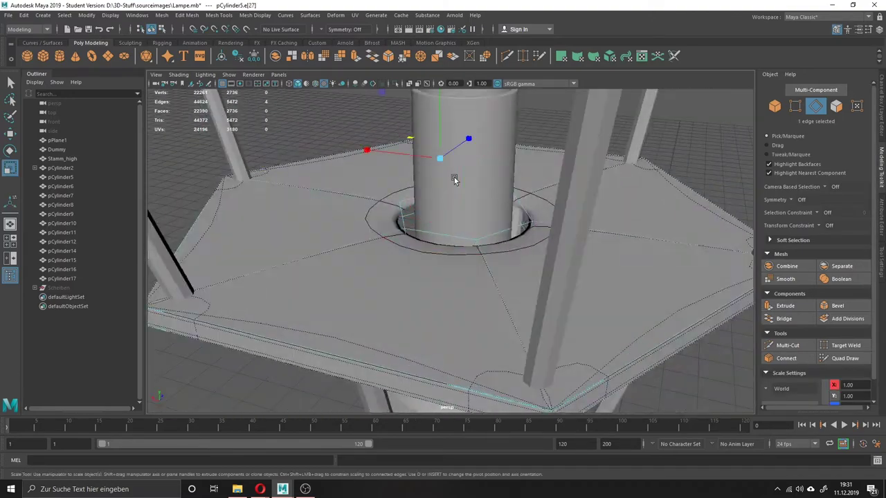
shift+right_drag(445, 198, 451, 277)
key(ctrl+b)
alt+drag(656, 255, 605, 131)
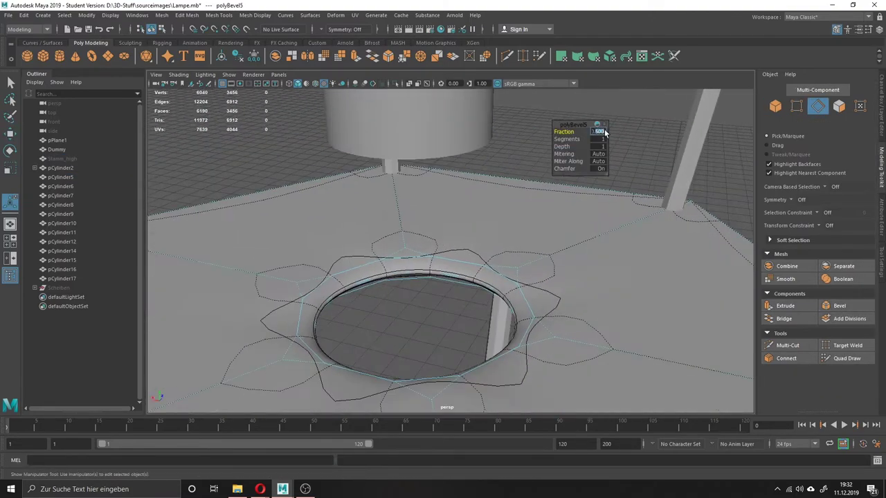
- Set the plate bevel to 2 segments and fraction 0.08
text(2)
key(Return)
scroll(385, 311, up, 5)
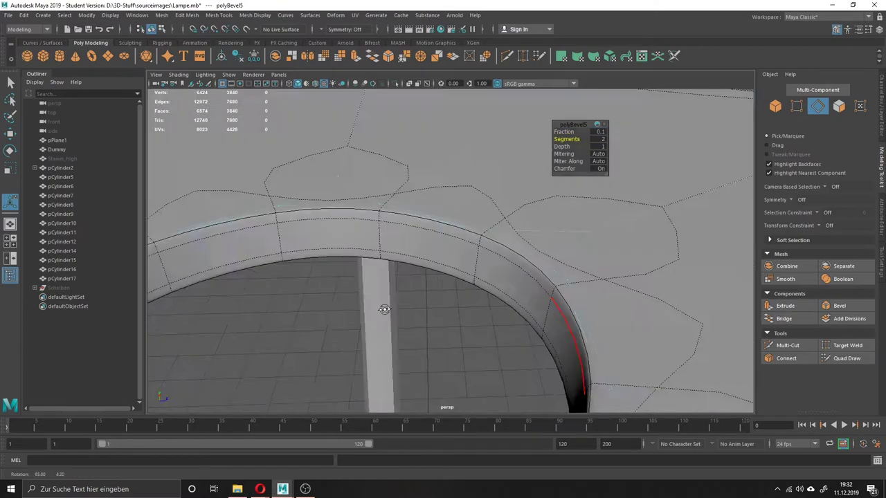
scroll(519, 279, down, 5)
mouse_move(598, 132)
mouse_down()
mouse_move(519, 280)
mouse_move(451, 319)
mouse_up()
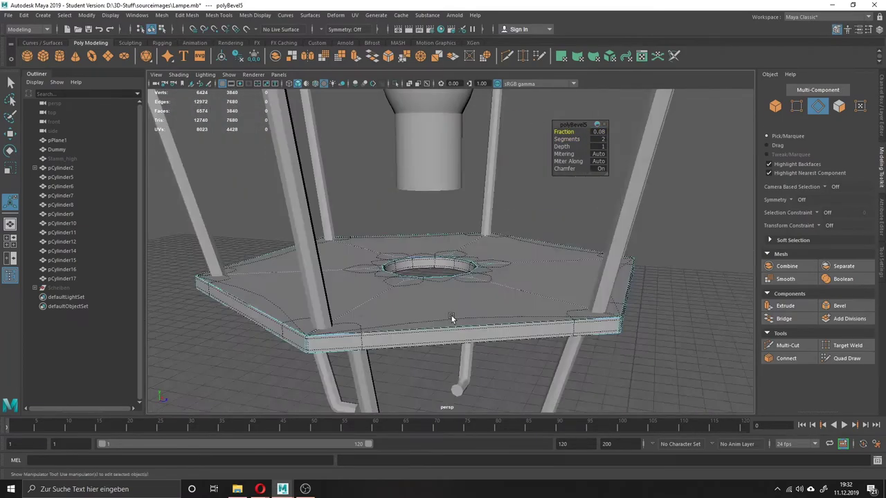
- Rename the bulb to Glühbirne_high and select the hexagonal plate for vertex editing
key(F8)
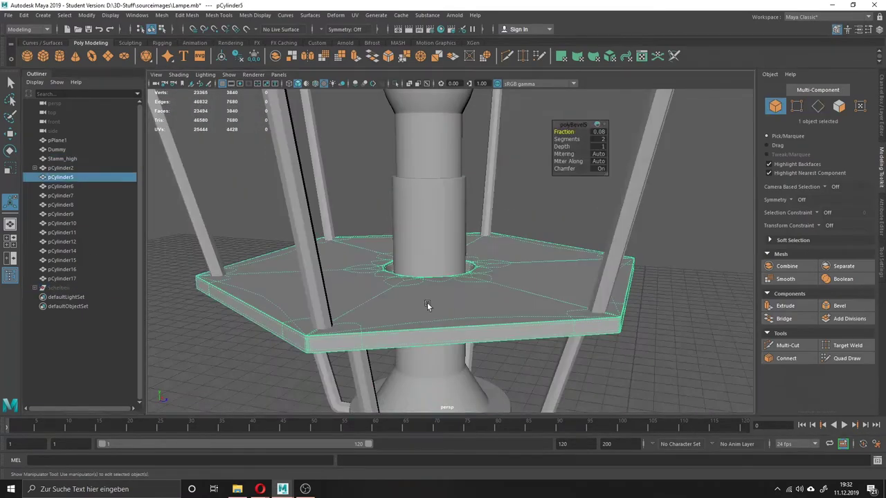
click(102, 196)
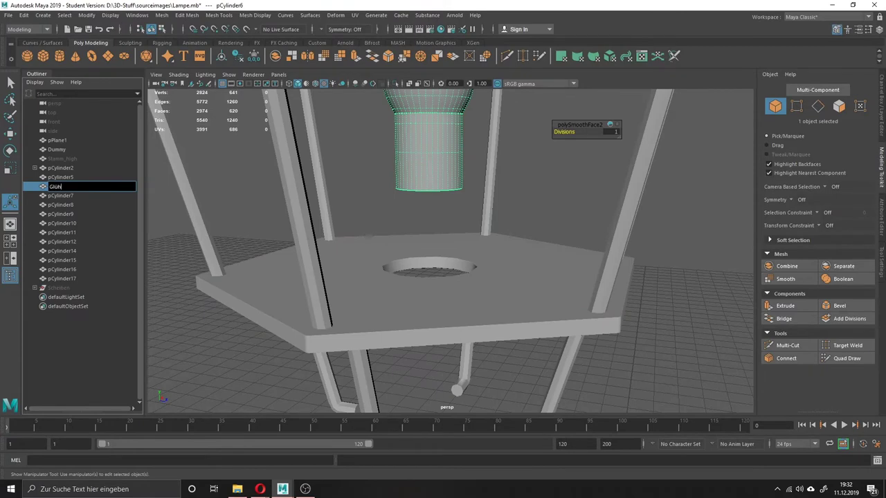
click(369, 266)
scroll(395, 293, up, 3)
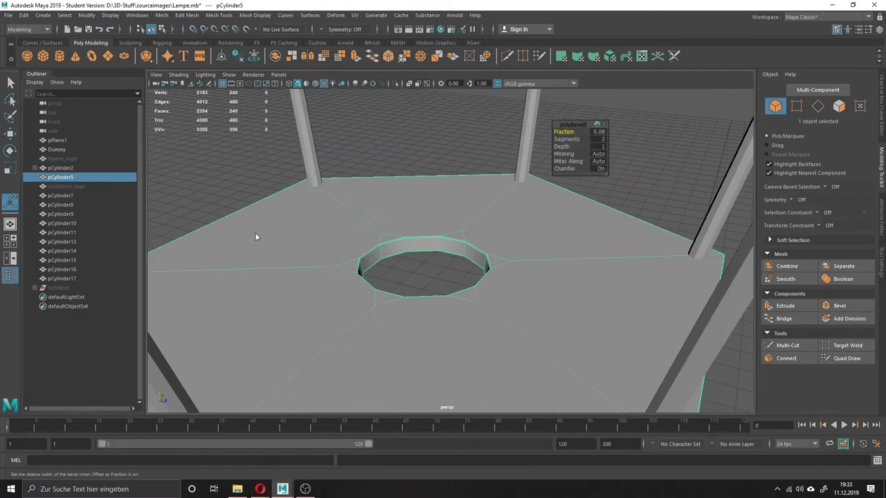
alt+drag(257, 237, 529, 194)
key(F9)
- Smooth the hexagonal plate with 2 divisions
alt+drag(486, 154, 441, 197)
mouse_move(213, 198)
alt+mouse_down()
mouse_move(418, 248)
mouse_move(543, 217)
alt+mouse_up()
alt+middle_drag(543, 217, 561, 278)
mouse_move(561, 278)
alt+mouse_down()
mouse_move(455, 263)
mouse_move(512, 344)
mouse_move(425, 180)
mouse_move(516, 238)
mouse_move(421, 251)
mouse_move(530, 292)
mouse_move(667, 152)
mouse_move(547, 223)
mouse_move(425, 267)
alt+mouse_up()
key(F8)
alt+right_drag(425, 267, 418, 286)
alt+drag(418, 286, 443, 208)
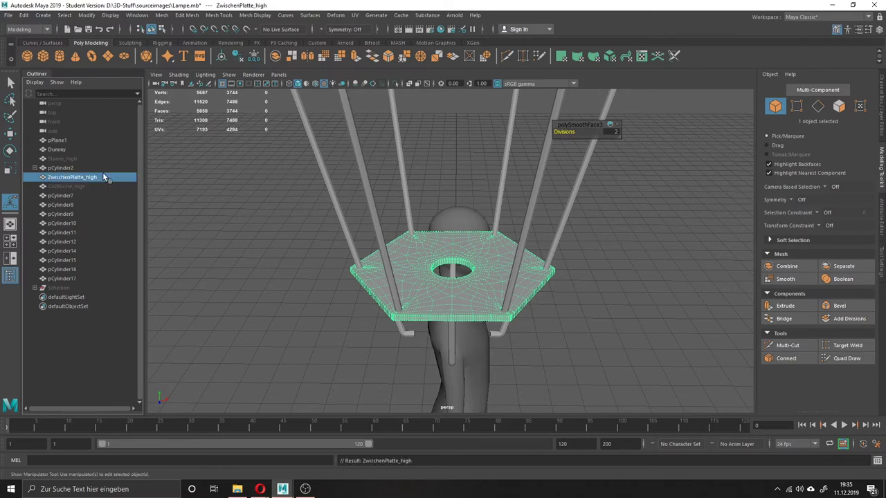
- Unhide all lamp parts and select the eight leg cylinders without assigning a material
key(ctrl+h)
alt+drag(531, 289, 466, 200)
key(ctrl+shift+h)
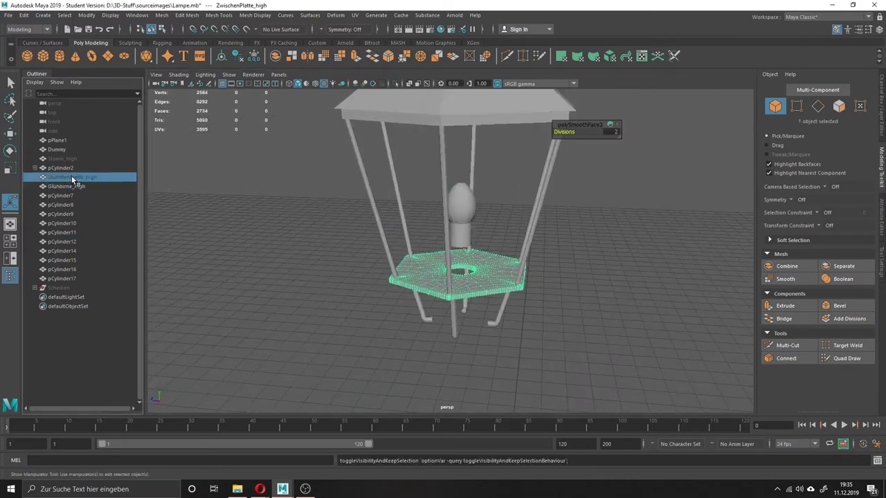
alt+right_drag(497, 223, 447, 240)
mouse_move(473, 181)
alt+mouse_down()
mouse_move(443, 235)
mouse_move(558, 235)
alt+mouse_up()
right_click(415, 235)
right_drag(558, 235, 601, 490)
alt+drag(600, 490, 648, 288)
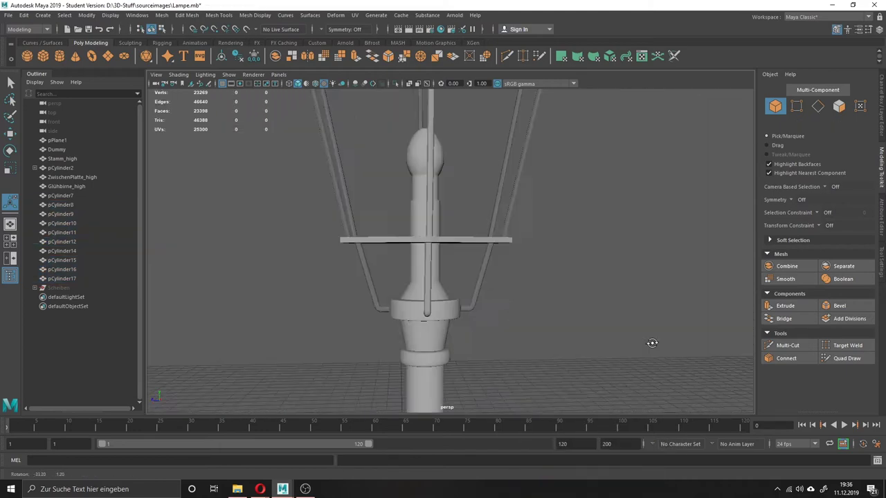
mouse_move(648, 288)
alt+right_down()
mouse_move(613, 358)
mouse_move(432, 357)
mouse_move(125, 82)
alt+right_up()
- Create a six-sided cylinder, scale it and place it on the pole's base disc
click(58, 56)
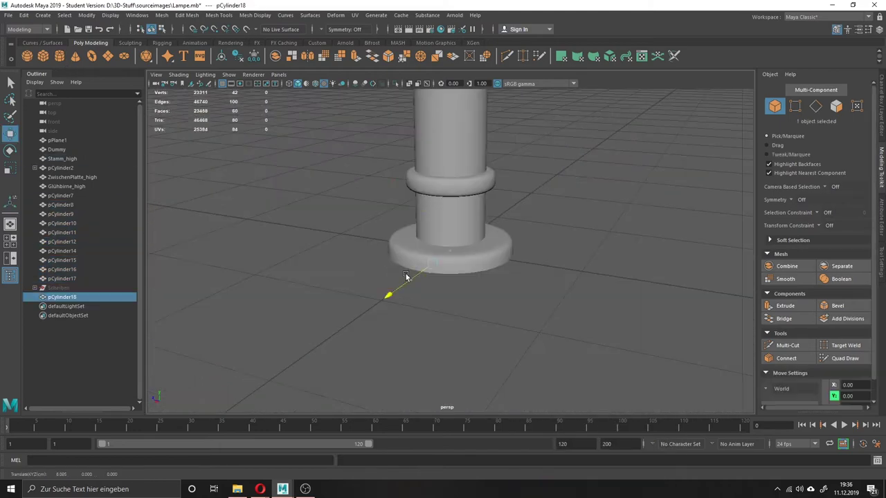
key(r)
key(f)
alt+drag(456, 240, 377, 231)
key(w)
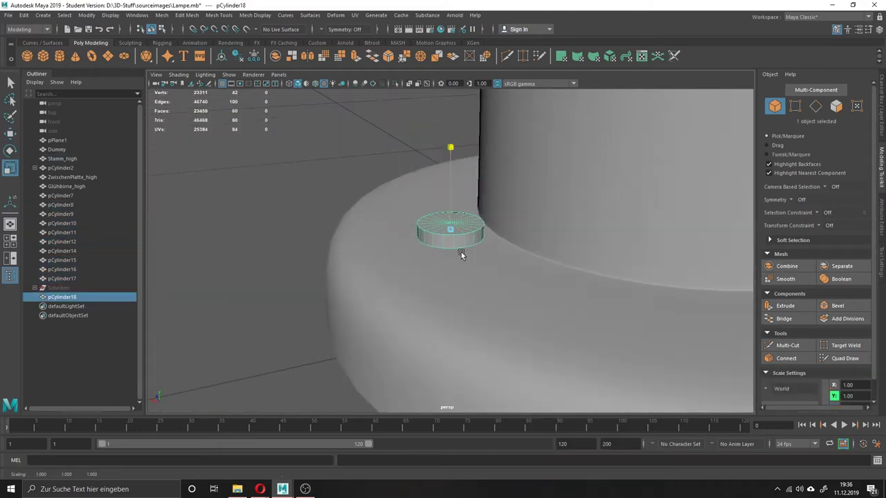
mouse_move(462, 256)
alt+mouse_down()
mouse_move(439, 253)
mouse_move(451, 233)
mouse_move(429, 204)
alt+mouse_up()
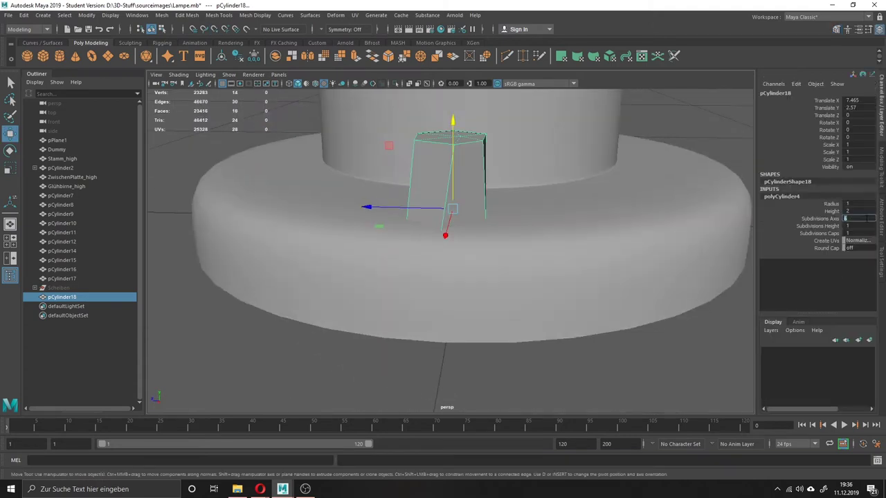
key(ctrl+z)
key(ctrl+z)
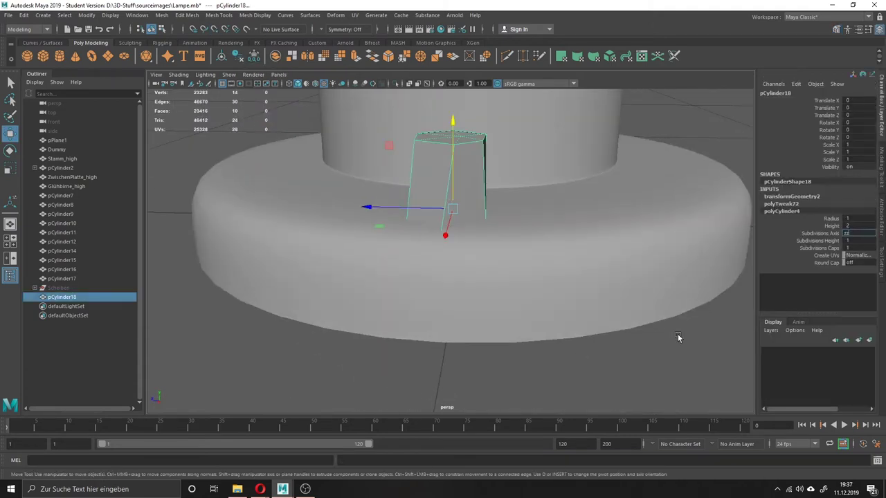
key(ctrl+z)
key(ctrl+z)
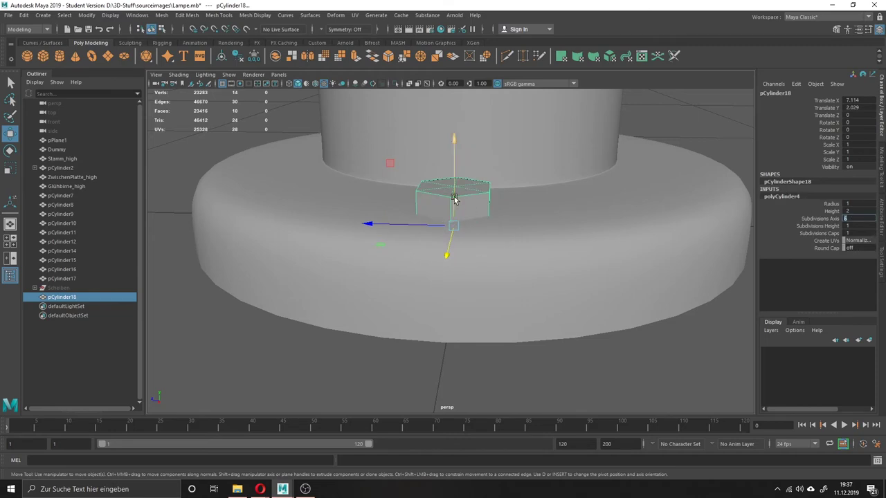
- Add connecting edge loops, delete the top cap and extrude an inset rim around the opening
alt+drag(452, 130, 389, 223)
mouse_move(452, 204)
alt+mouse_down()
mouse_move(409, 231)
mouse_move(421, 256)
mouse_move(522, 251)
mouse_move(495, 254)
alt+mouse_up()
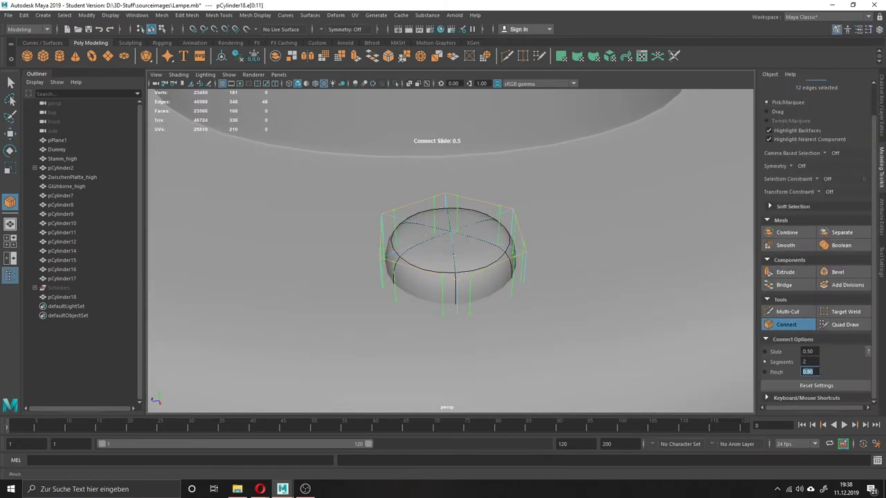
key(q)
key(Delete)
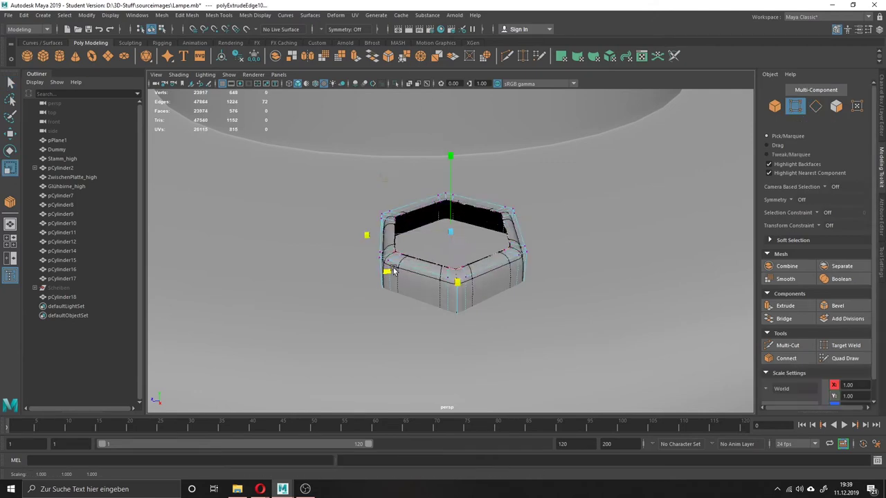
shift+drag(392, 272, 400, 271)
key(F8)
scroll(475, 232, down, 5)
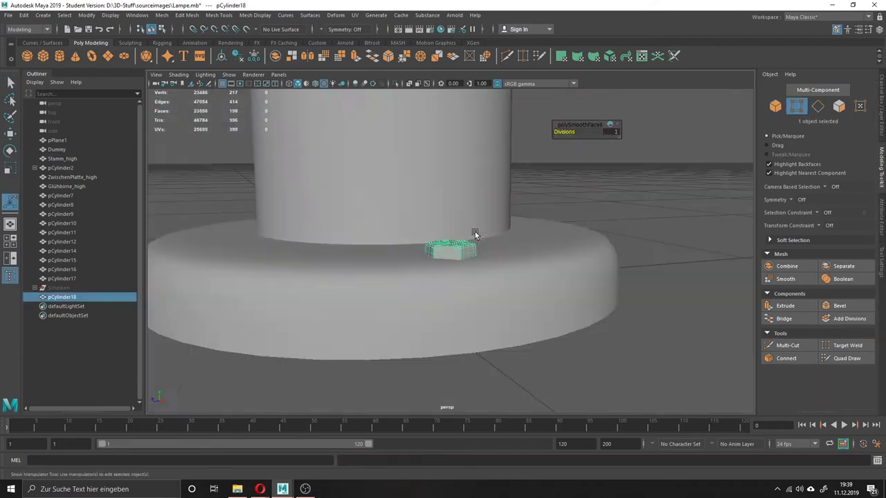
mouse_move(475, 232)
alt+mouse_down()
mouse_move(485, 255)
mouse_move(449, 248)
alt+mouse_up()
- Select bracket pipe pCylinder14 and pick an edge at its lower bend
click(61, 250)
key(f)
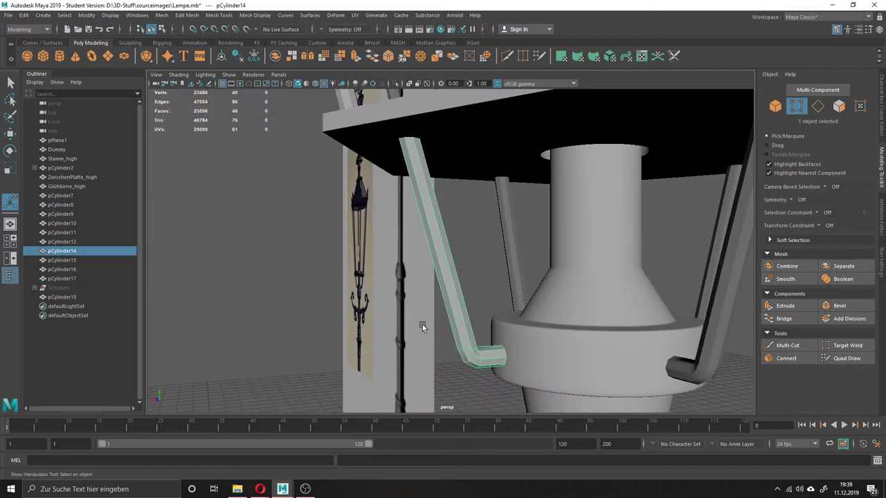
right_drag(287, 237, 286, 267)
drag(362, 114, 521, 406)
scroll(439, 376, up, 5)
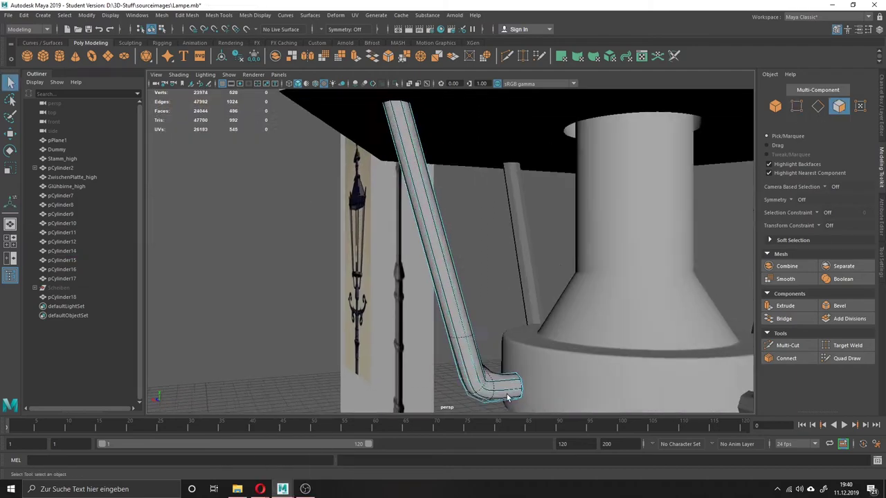
key(F10)
click(611, 217)
key(F11)
click(614, 238)
mouse_move(612, 216)
alt+mouse_down()
mouse_move(614, 238)
mouse_move(524, 316)
mouse_move(504, 228)
mouse_move(467, 173)
mouse_move(452, 111)
mouse_move(564, 315)
alt+mouse_up()
click(565, 315)
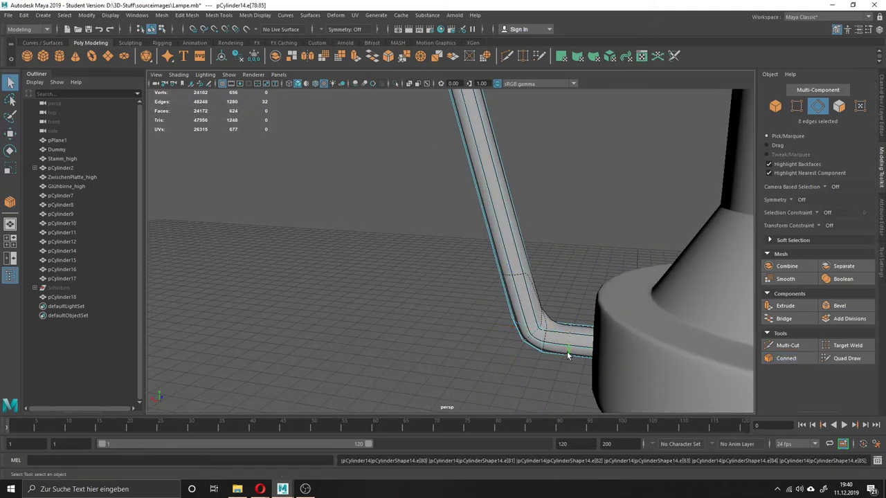
- Select the first full edge loop at the elbow and frame it close up
key(w)
key(f)
alt+drag(445, 358, 340, 293)
scroll(340, 293, down, 5)
double_click(429, 174)
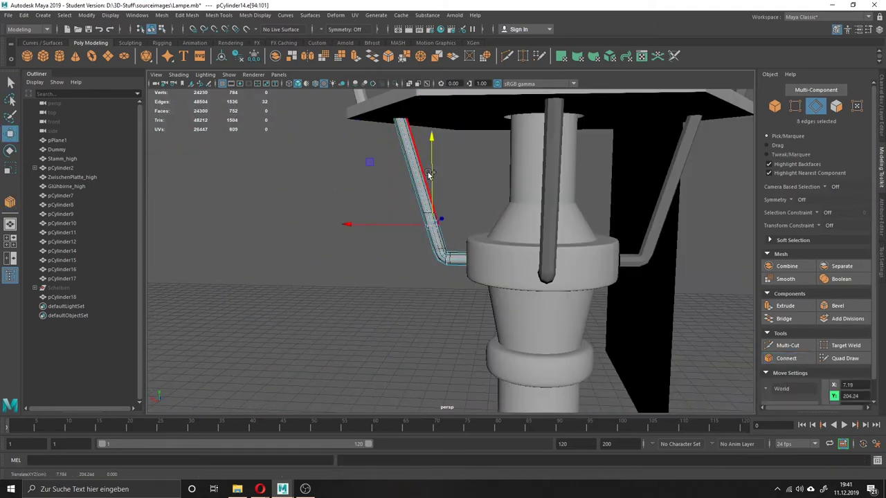
key(f)
scroll(490, 198, down, 3)
- Select the neighbouring edge loop of the bend and view it from the corner
mouse_move(447, 182)
alt+mouse_down()
mouse_move(494, 185)
mouse_move(370, 241)
alt+mouse_up()
double_click(370, 240)
key(f)
scroll(438, 323, up, 4)
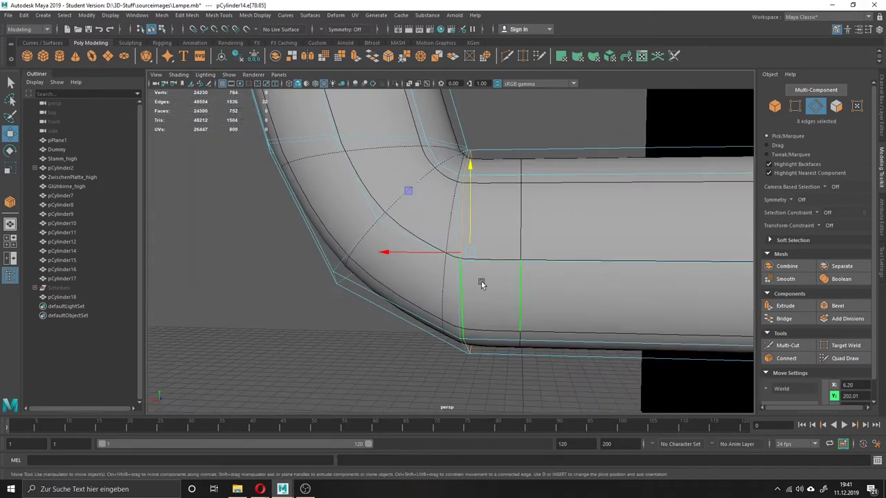
alt+drag(482, 285, 476, 172)
mouse_move(552, 148)
alt+mouse_down()
mouse_move(556, 125)
mouse_move(540, 112)
mouse_move(468, 163)
alt+mouse_up()
- Reposition the edge loop's pivot and rotate the loop to round out the elbow
key(d)
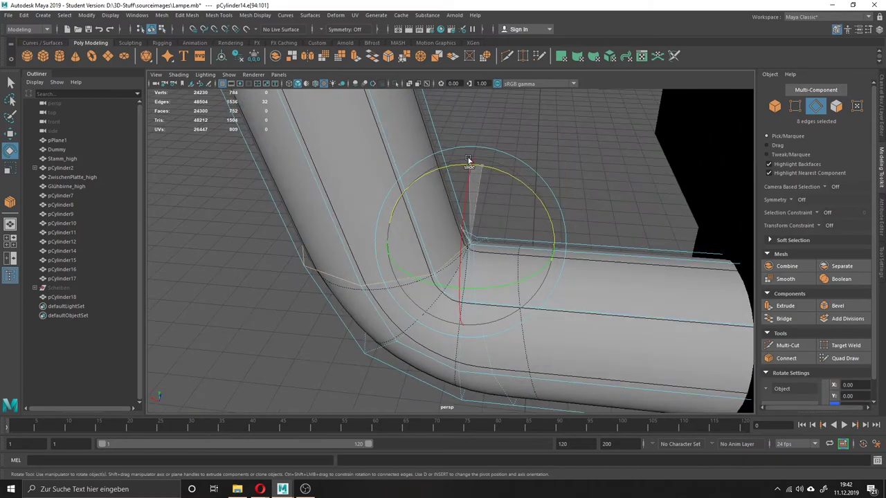
key(w)
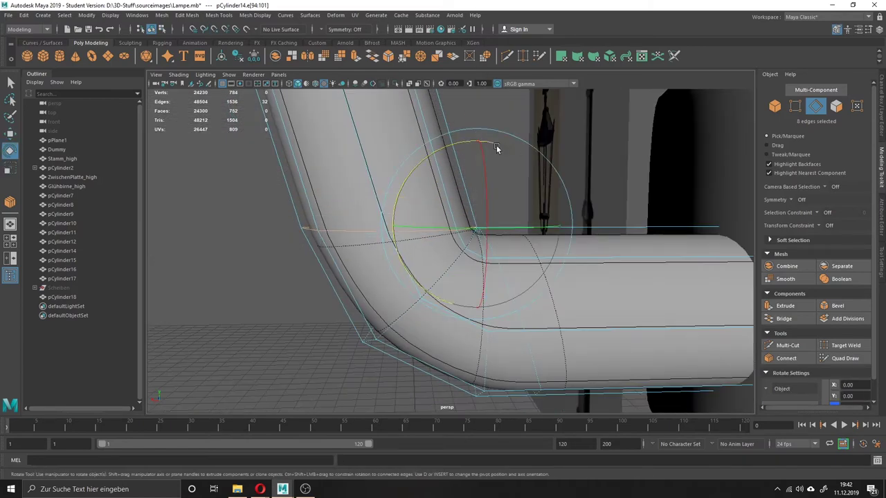
drag(496, 145, 439, 157)
key(w)
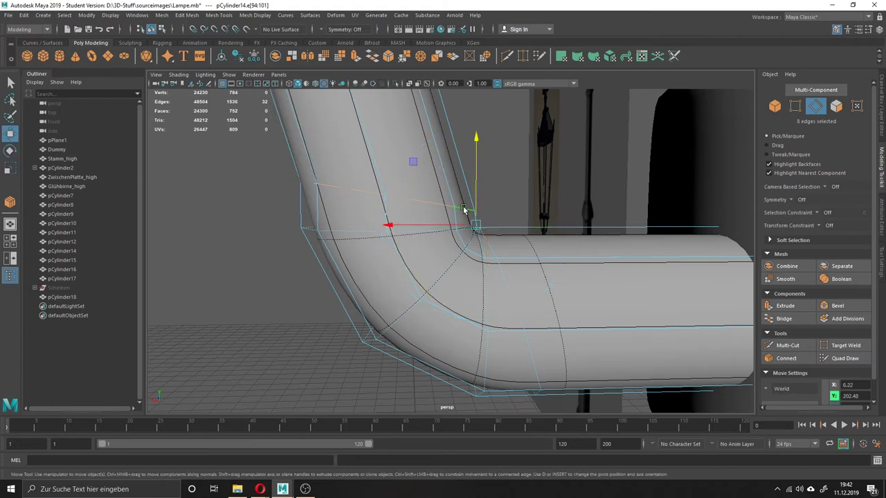
key(e)
alt+drag(465, 209, 533, 210)
alt+drag(477, 208, 475, 174)
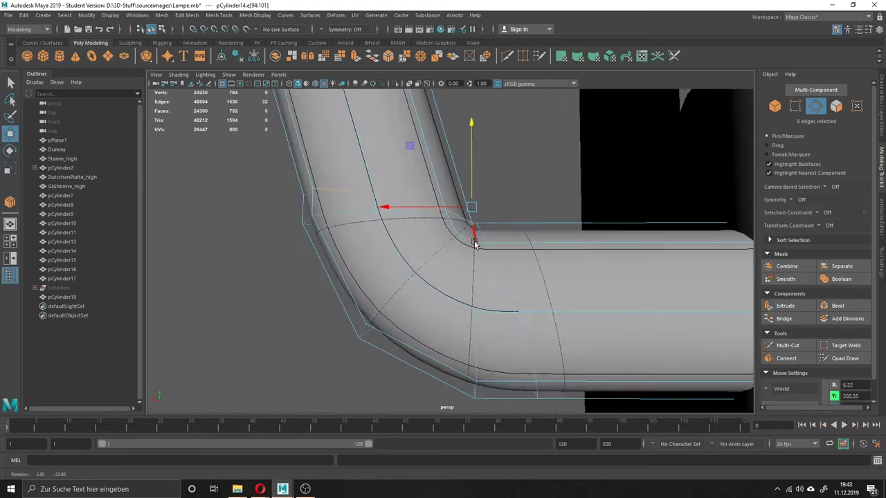
scroll(475, 174, up, 3)
scroll(475, 173, down, 3)
click(322, 198)
mouse_move(322, 198)
alt+mouse_down()
mouse_move(398, 268)
mouse_move(406, 233)
alt+mouse_up()
- Undo back through the elbow edge-loop edits until the bracket pipe is deselected
key(ctrl+z)
alt+drag(479, 272, 488, 269)
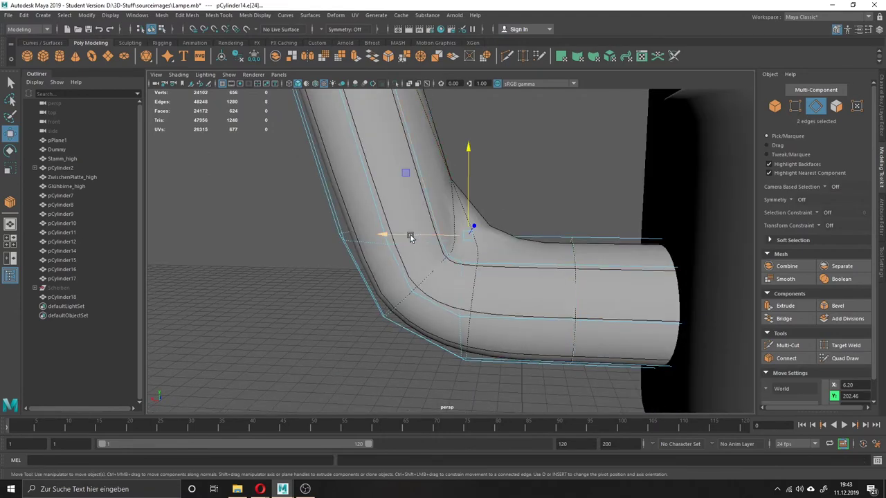
key(ctrl+z)
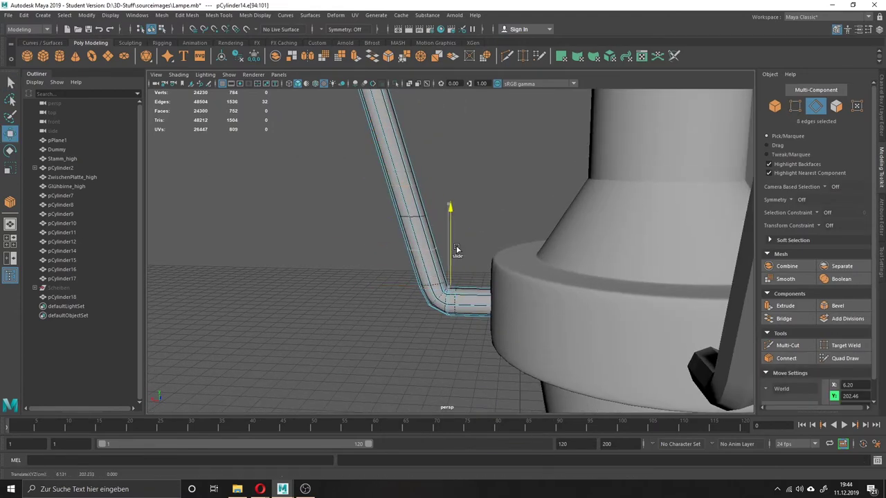
key(ctrl+z)
key(ctrl+z)
key(ctrl+z)
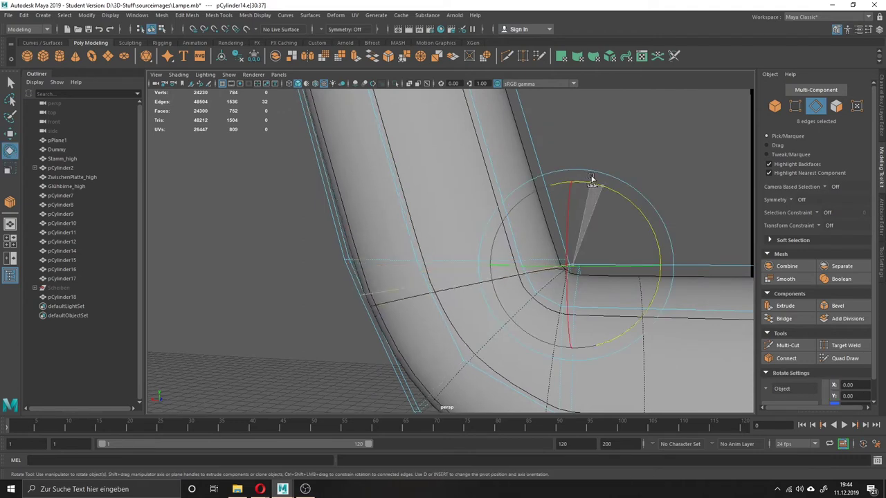
key(ctrl+z)
key(ctrl+z)
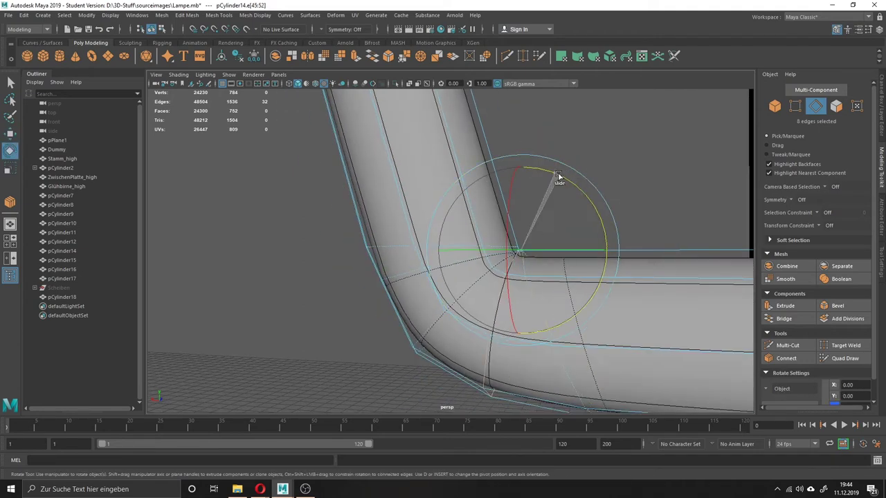
key(ctrl+z)
key(ctrl+z)
key(ctrl+z)
key(ctrl+z)
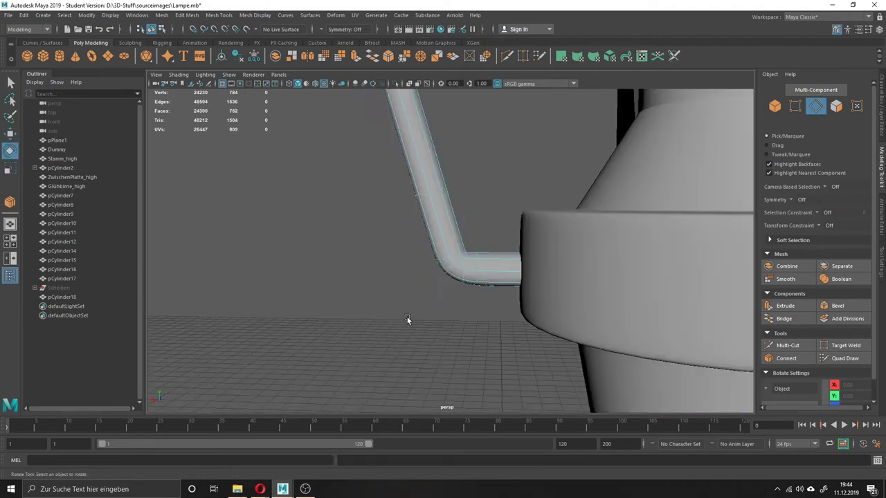
key(ctrl+z)
key(ctrl+z)
key(ctrl+z)
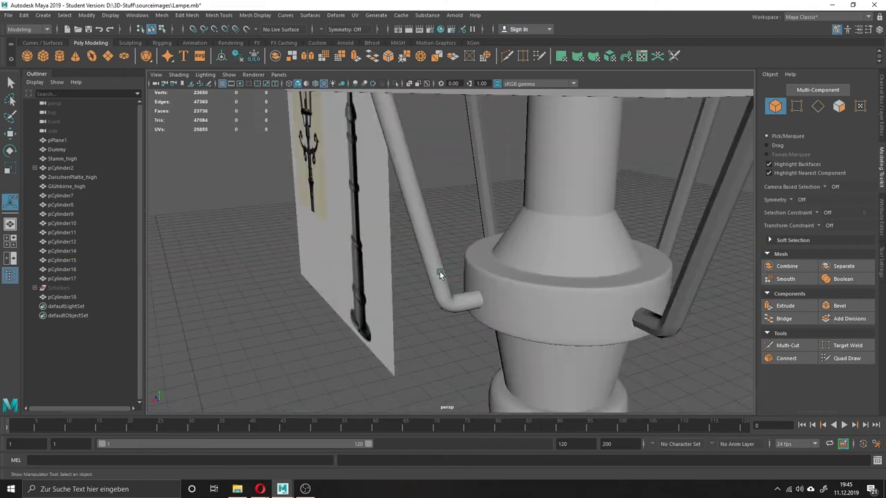
- Step back through recent edits to bracket pCylinder7's edges and top vertices
key(ctrl+z)
key(ctrl+z)
key(ctrl+z)
key(ctrl+z)
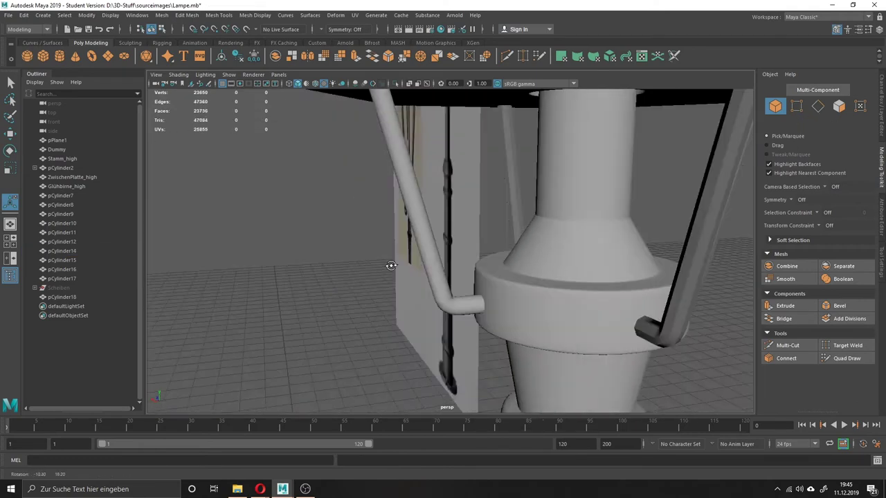
key(ctrl+z)
key(ctrl+z)
key(ctrl+z)
key(ctrl+z)
key(ctrl+z)
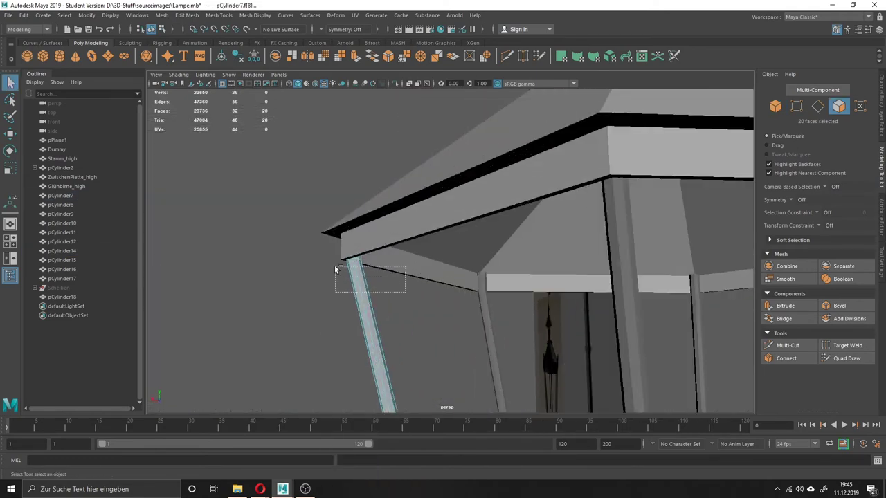
key(ctrl+z)
key(ctrl+z)
key(ctrl+z)
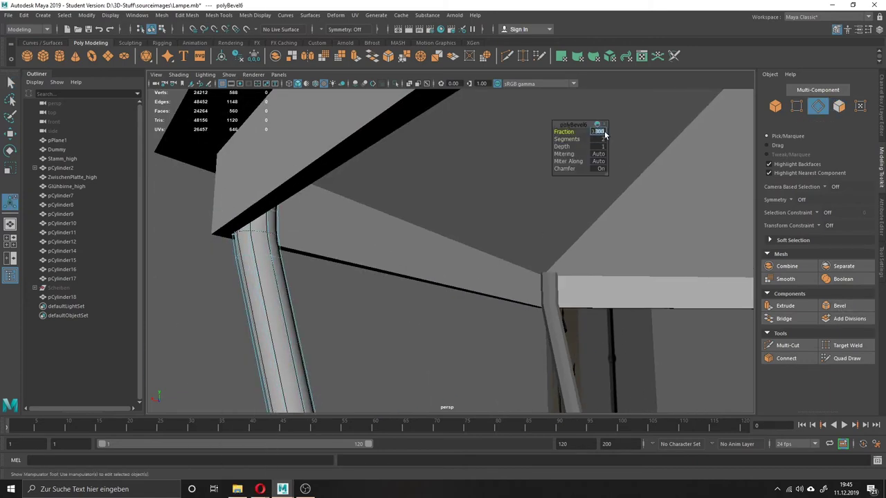
key(ctrl+z)
key(ctrl+z)
key(ctrl+z)
key(ctrl+z)
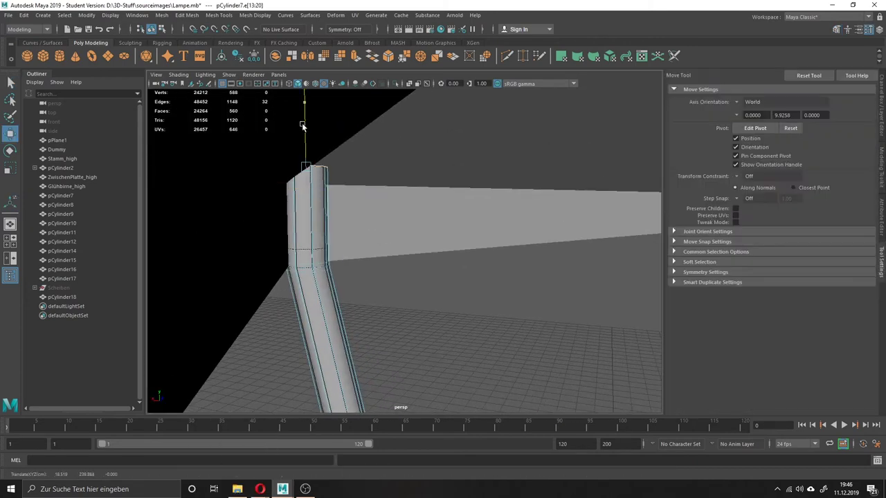
key(ctrl+z)
key(ctrl+z)
key(ctrl+z)
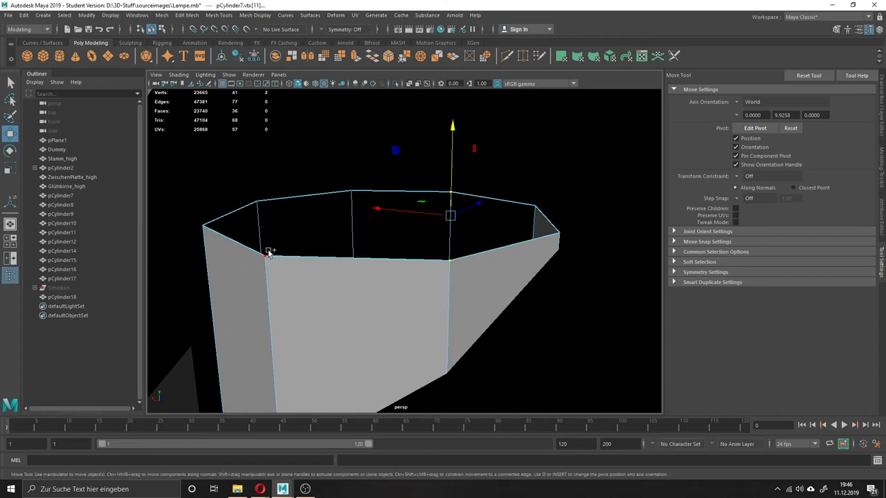
key(ctrl+z)
- Open the bracket's component mode menu, then return to whole-object selection with the lamp head framed
key(ctrl+z)
key(ctrl+z)
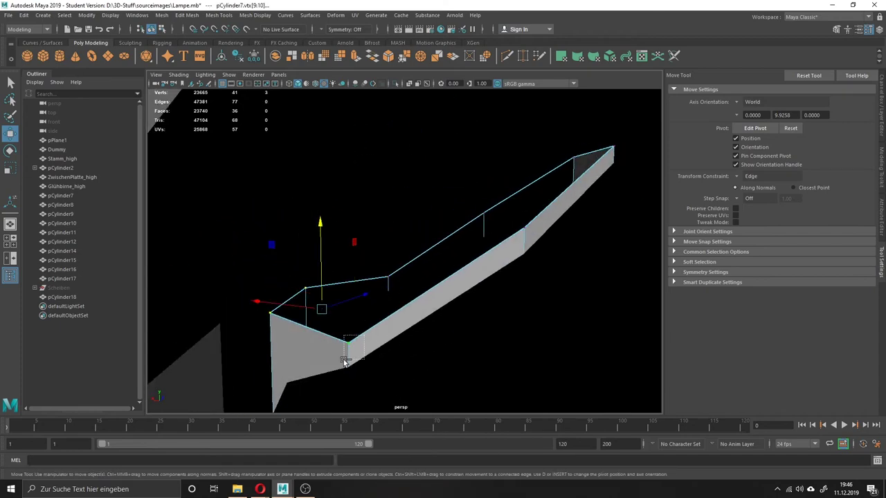
key(ctrl+z)
key(ctrl+z)
right_click(395, 247)
key(ctrl+z)
key(ctrl+z)
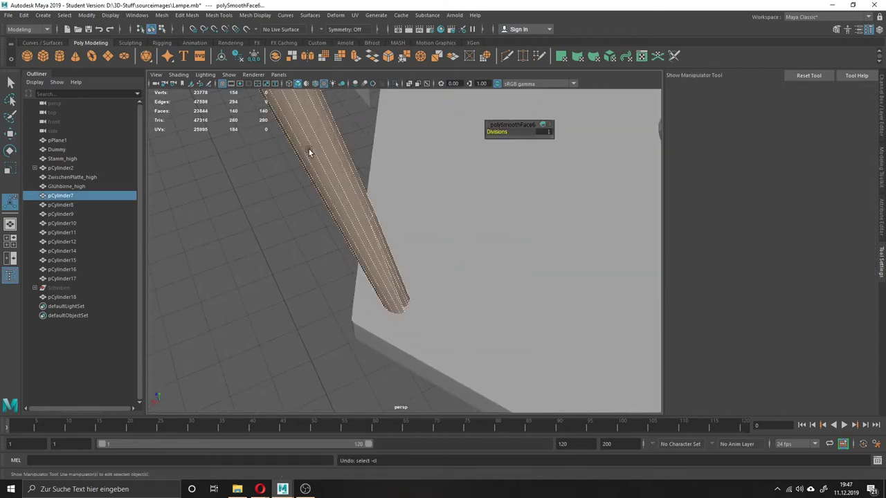
right_click(279, 268)
key(ctrl+z)
key(ctrl+z)
key(ctrl+z)
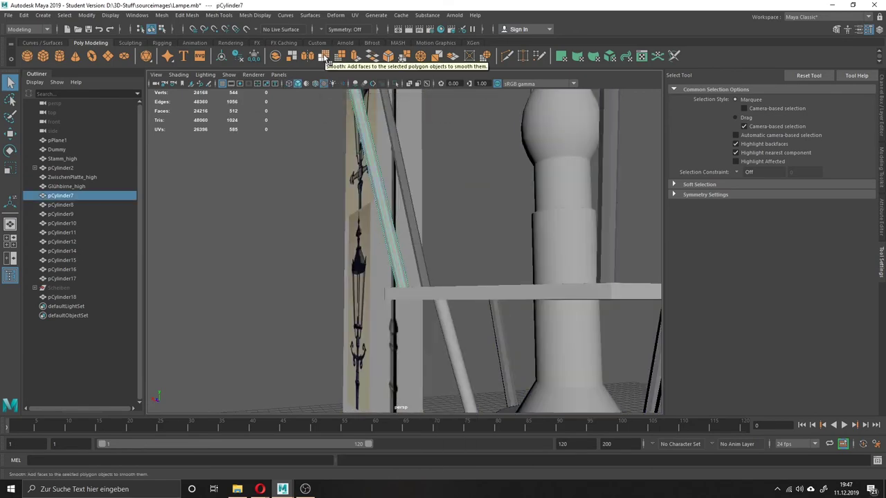
key(ctrl+z)
key(ctrl+z)
key(ctrl+z)
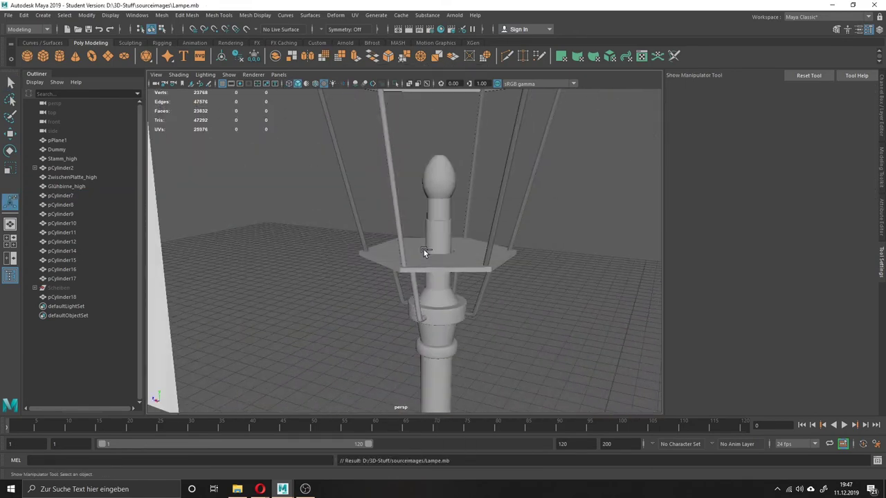
- Select the roof's rim edge loops for bevelling
key(ctrl+z)
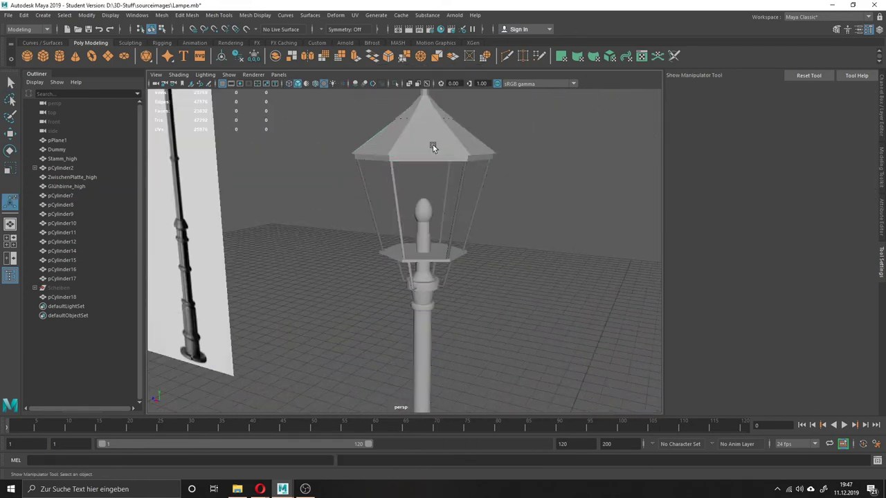
key(ctrl+z)
key(ctrl+z)
right_drag(415, 181, 414, 159)
key(ctrl+z)
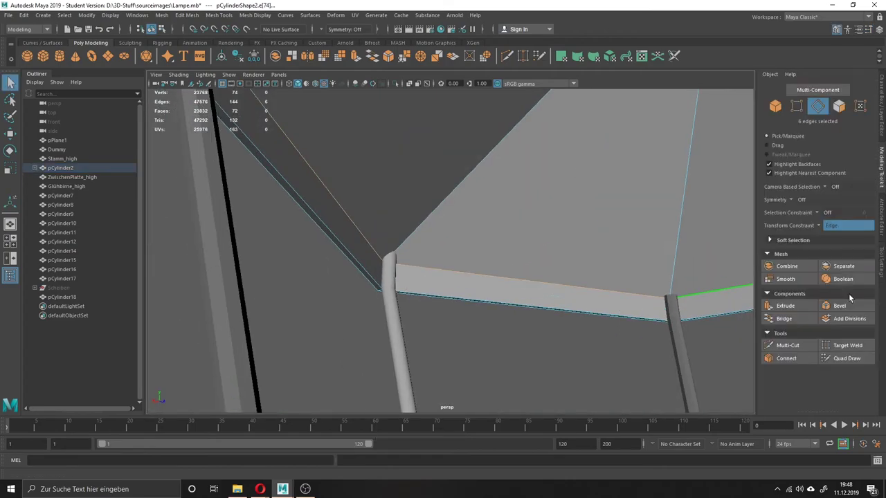
key(ctrl+z)
key(ctrl+z)
key(ctrl+z)
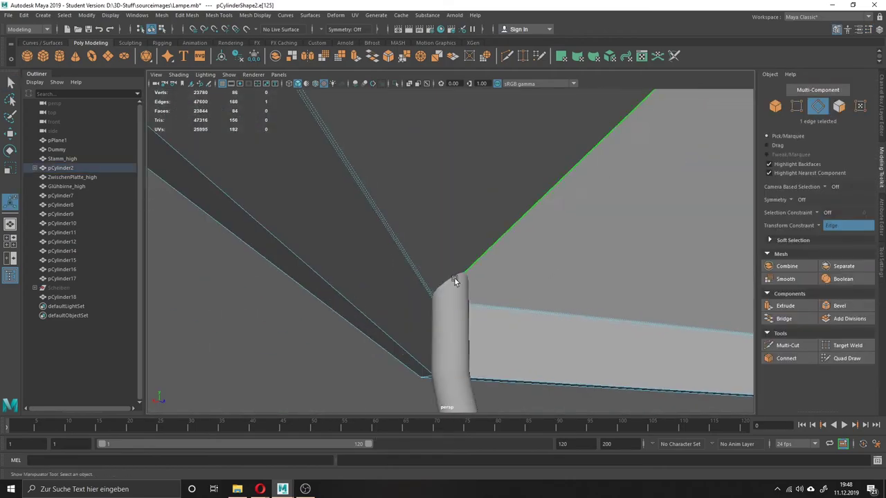
key(ctrl+z)
key(ctrl+z)
key(ctrl+z)
key(ctrl+z)
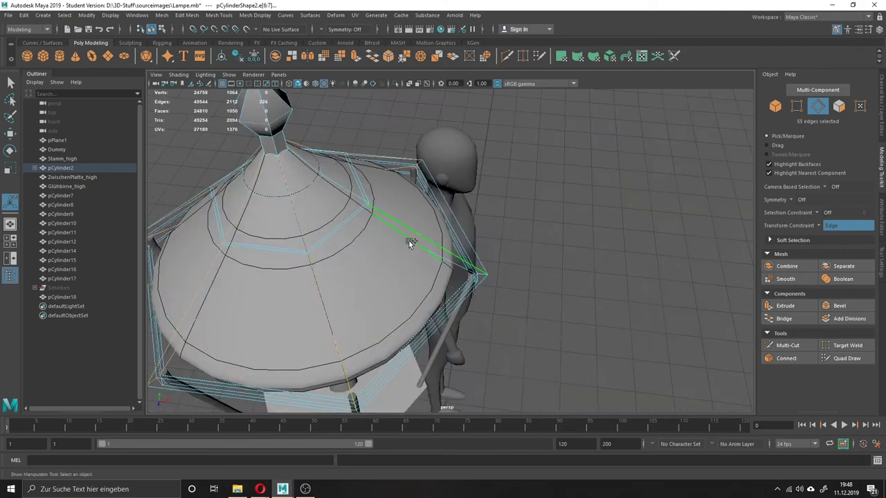
key(ctrl+z)
key(ctrl+z)
key(ctrl+z)
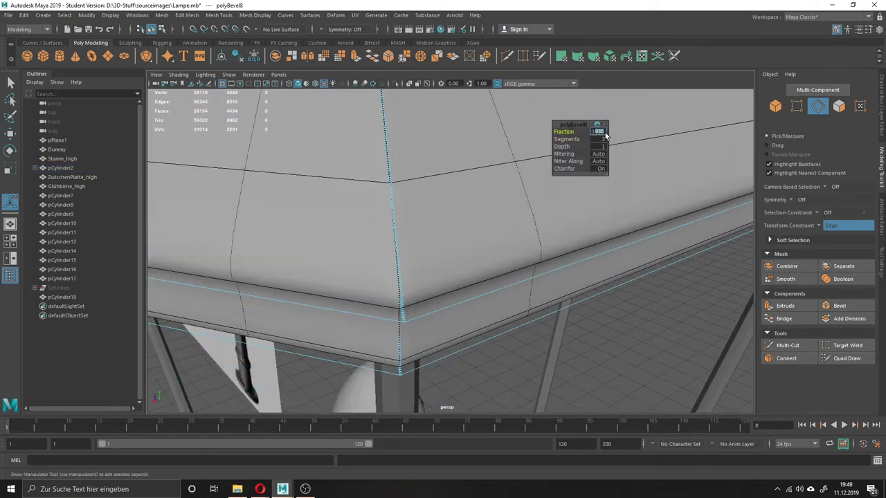
key(ctrl+z)
key(ctrl+z)
key(ctrl+z)
key(ctrl+z)
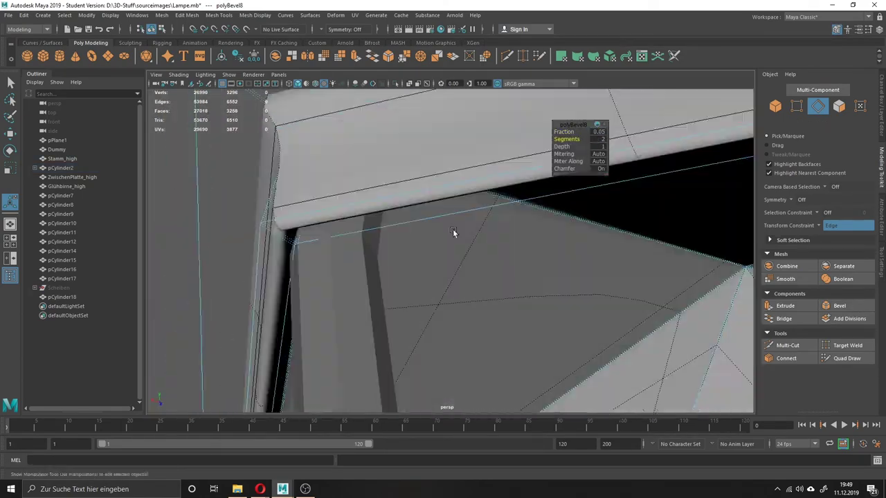
- Bevel the selected roof edges with a 0.2 fraction
key(ctrl+b)
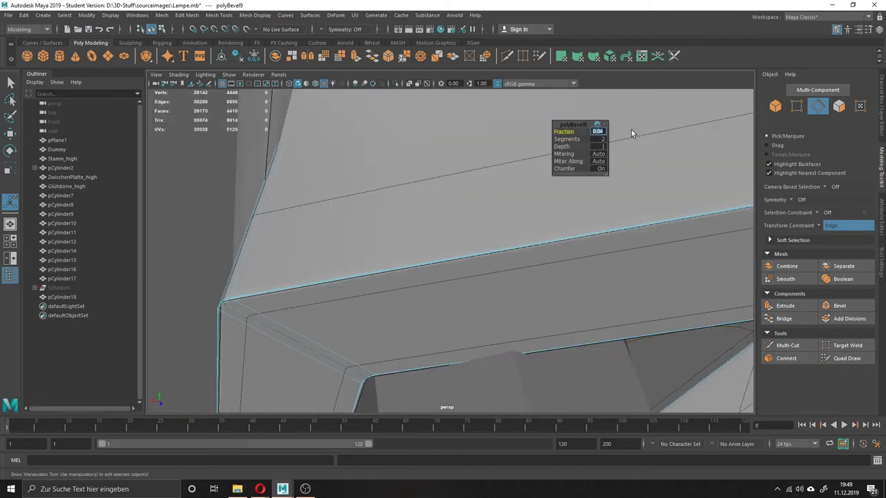
text(0.2)
key(Return)
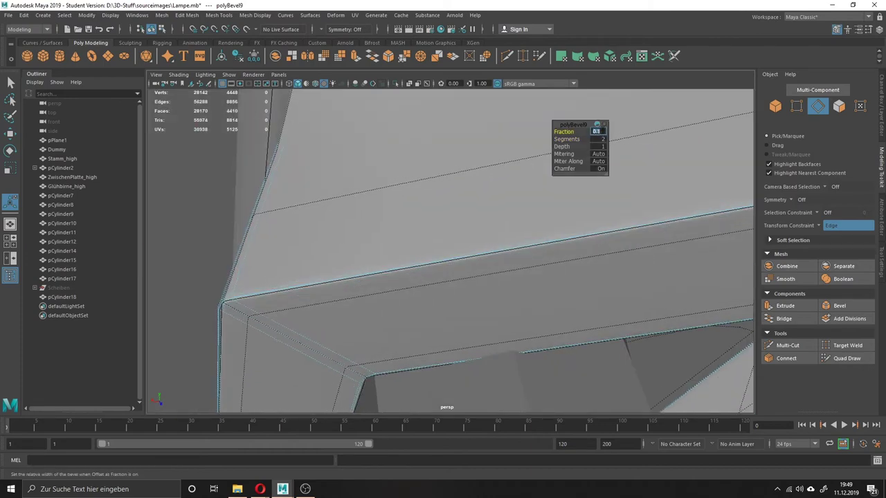
key(Return)
- Add thin 0.005-fraction bevels to the next roof edges
key(ctrl+b)
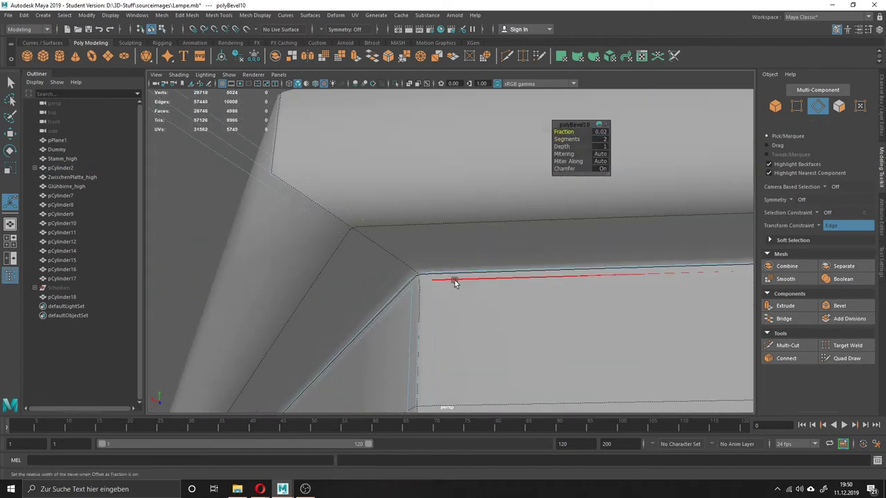
click(609, 131)
text(0.005)
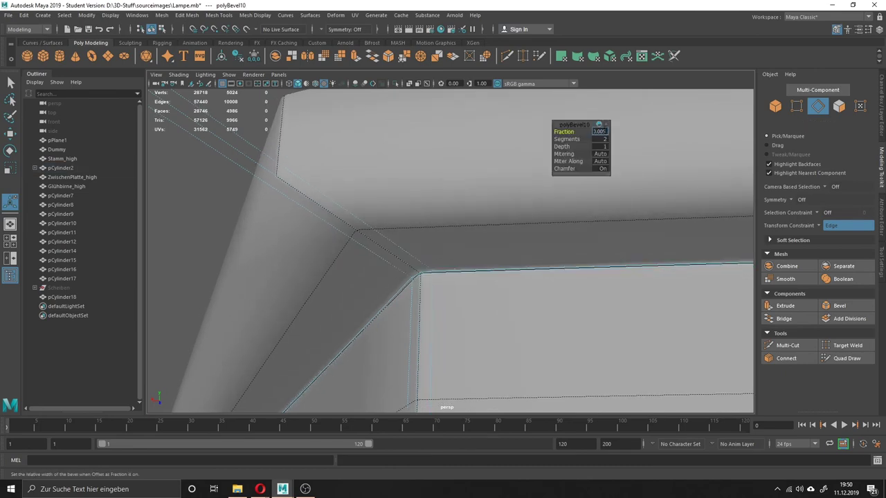
key(Return)
click(421, 218)
key(ctrl+b)
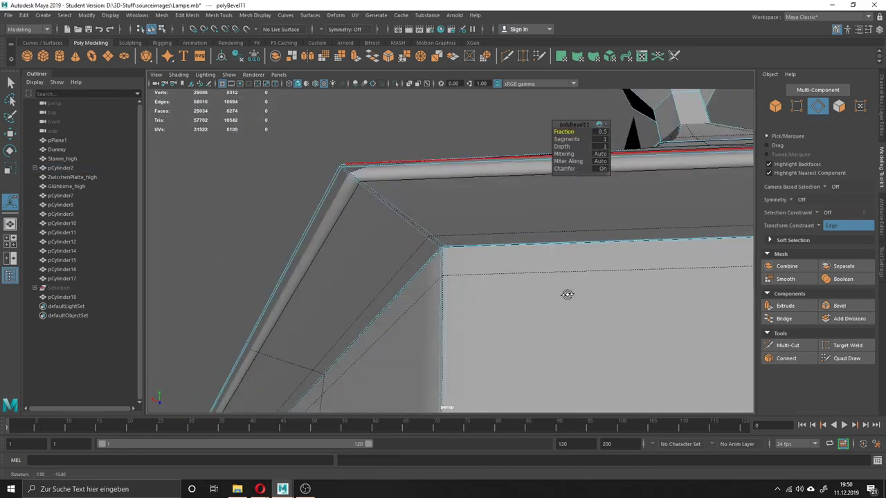
click(599, 139)
- Select a roof corner vertex, then return to whole-object selection of the roof
mouse_move(526, 208)
alt+mouse_down()
mouse_move(466, 263)
mouse_move(342, 208)
mouse_move(467, 253)
alt+mouse_up()
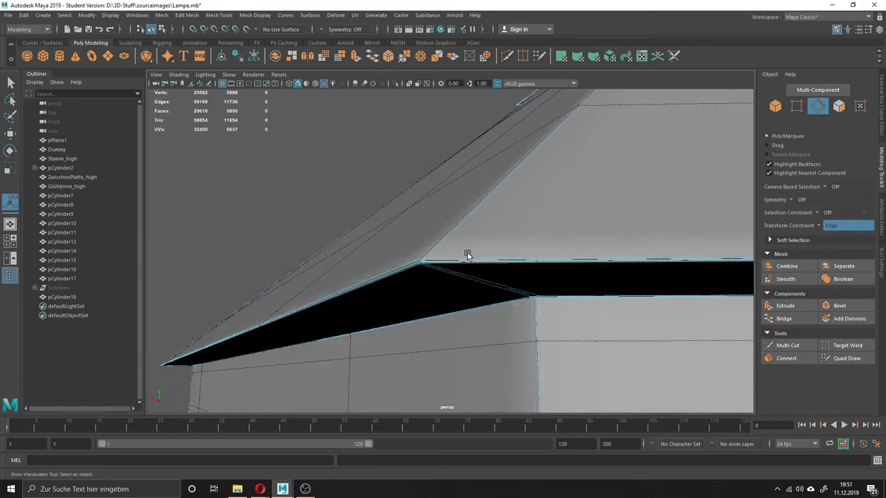
right_drag(475, 234, 488, 278)
alt+drag(433, 238, 462, 251)
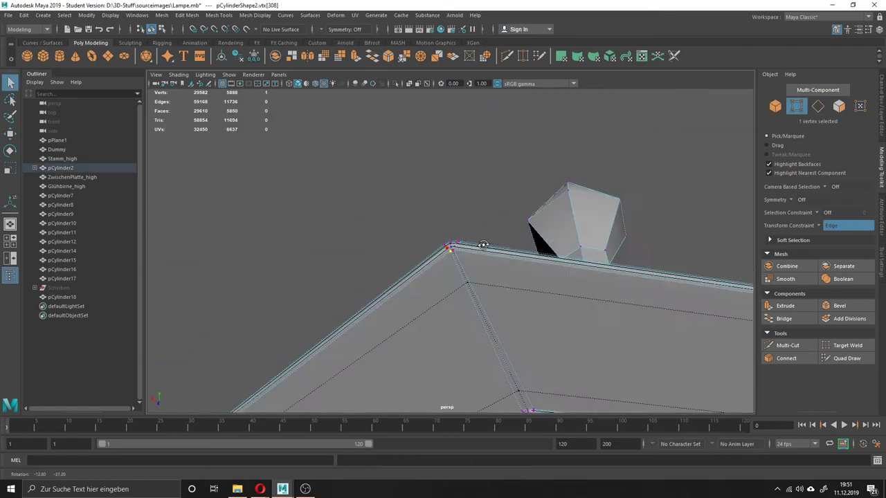
click(454, 248)
mouse_move(349, 286)
alt+mouse_down()
mouse_move(452, 254)
mouse_move(453, 277)
mouse_move(439, 286)
mouse_move(531, 236)
alt+mouse_up()
right_drag(530, 235, 574, 228)
mouse_move(574, 229)
alt+mouse_down()
mouse_move(535, 265)
mouse_move(709, 361)
mouse_move(479, 193)
mouse_move(422, 275)
mouse_move(461, 242)
mouse_move(458, 285)
mouse_move(576, 148)
alt+mouse_up()
- Bevel the selected roof edges with a 0.2 fraction
key(ctrl+b)
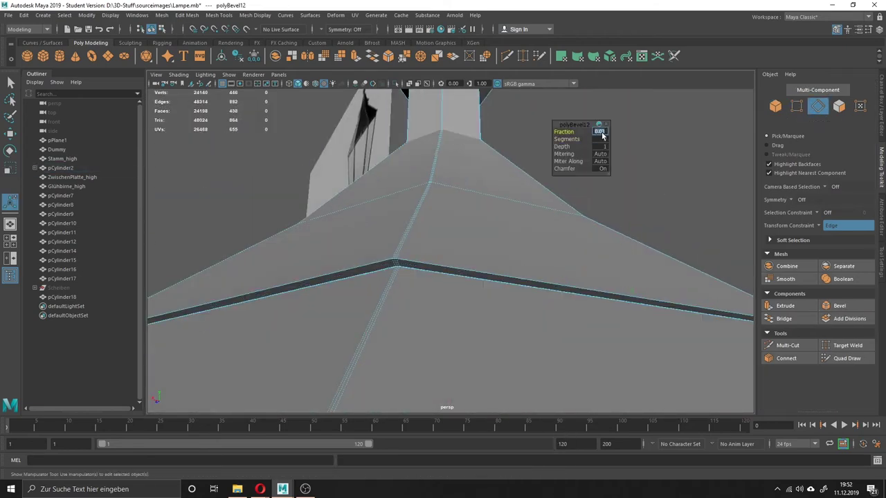
text(0.2)
key(Return)
- Select the edge loop at the roof's flared top and try scaling it, then undo
key(1)
click(376, 290)
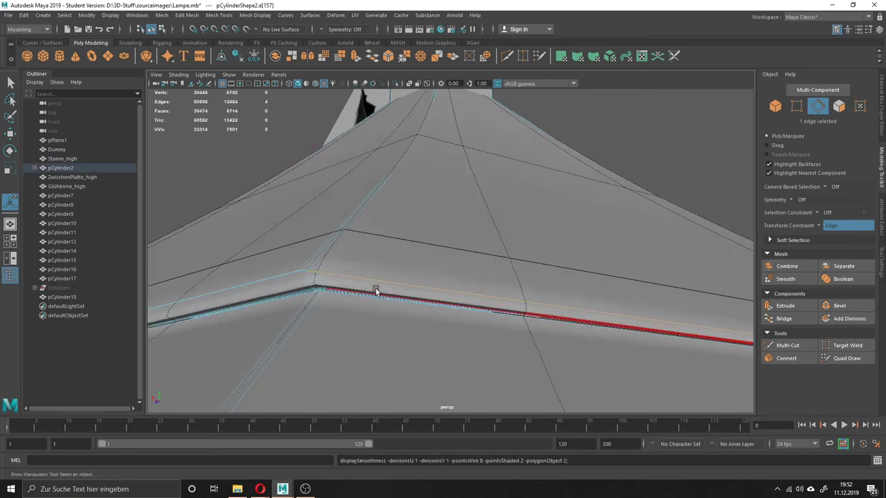
alt+drag(602, 132, 475, 212)
double_click(475, 211)
key(r)
mouse_move(448, 150)
mouse_down()
mouse_move(458, 147)
mouse_move(431, 194)
mouse_up()
key(ctrl+z)
click(878, 202)
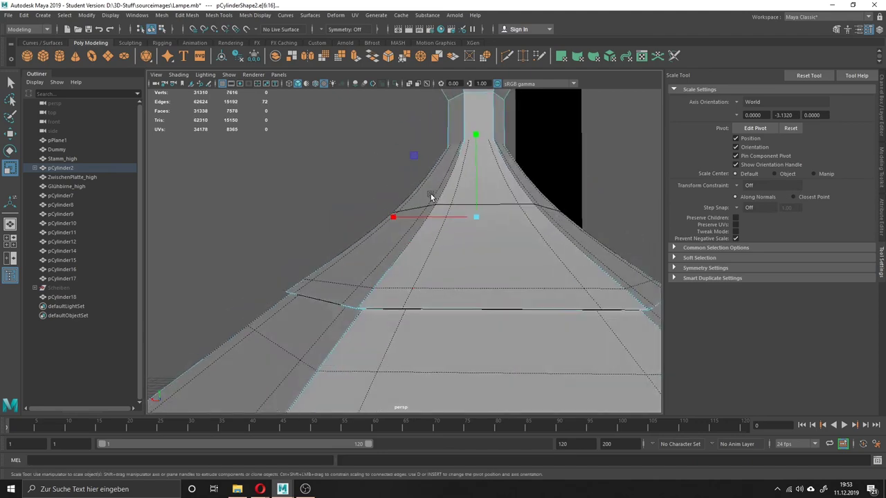
- Zoom out over the whole lamp top and select an edge near the finial tip
click(881, 166)
mouse_move(606, 134)
alt+mouse_down()
mouse_move(470, 316)
mouse_move(388, 294)
alt+mouse_up()
key(F8)
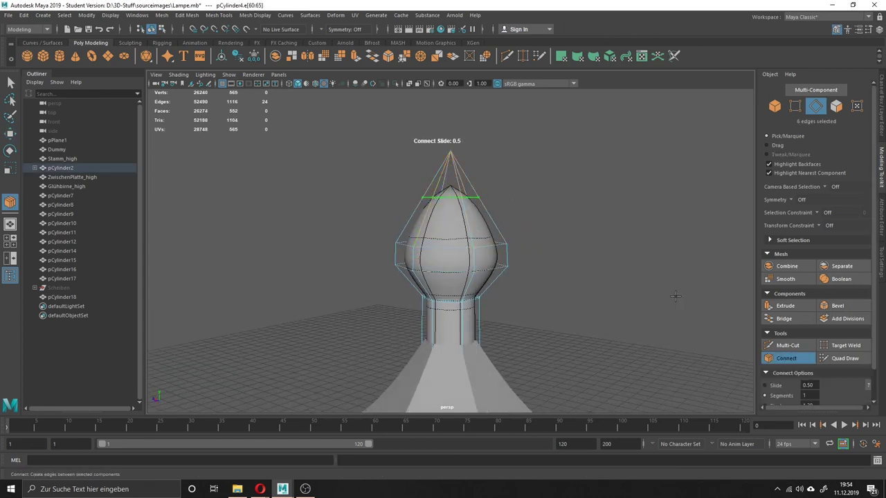
scroll(450, 121, up, 5)
scroll(450, 208, down, 6)
click(443, 289)
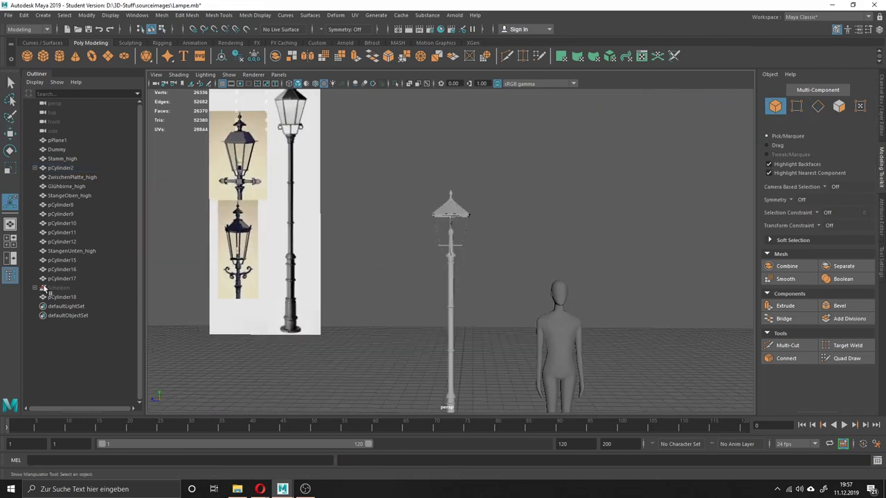
- Select the lamp head parts and pick a vertical edge of a glass pane for moving
drag(415, 180, 494, 225)
key(ctrl+F9)
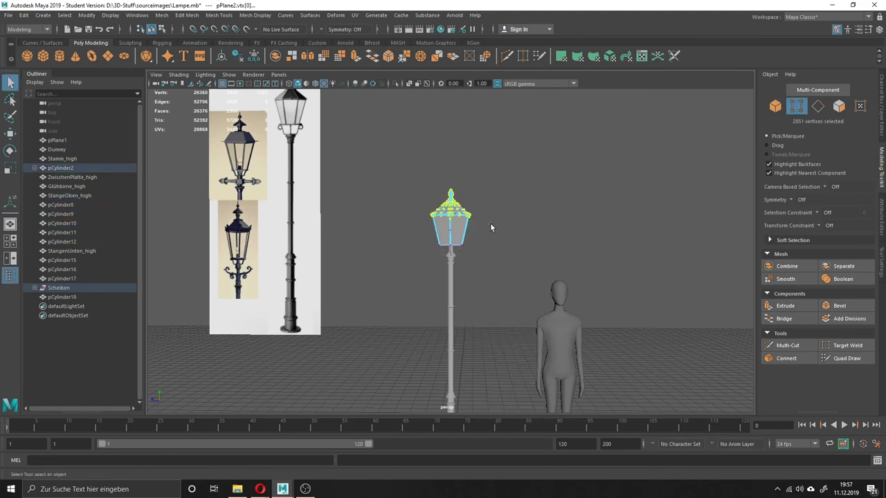
scroll(481, 257, up, 5)
scroll(451, 144, down, 5)
key(F10)
scroll(432, 340, up, 8)
click(432, 340)
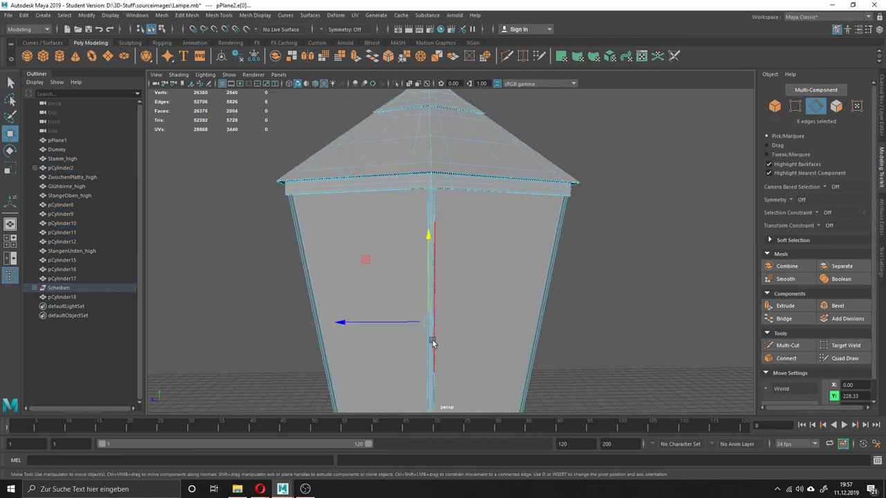